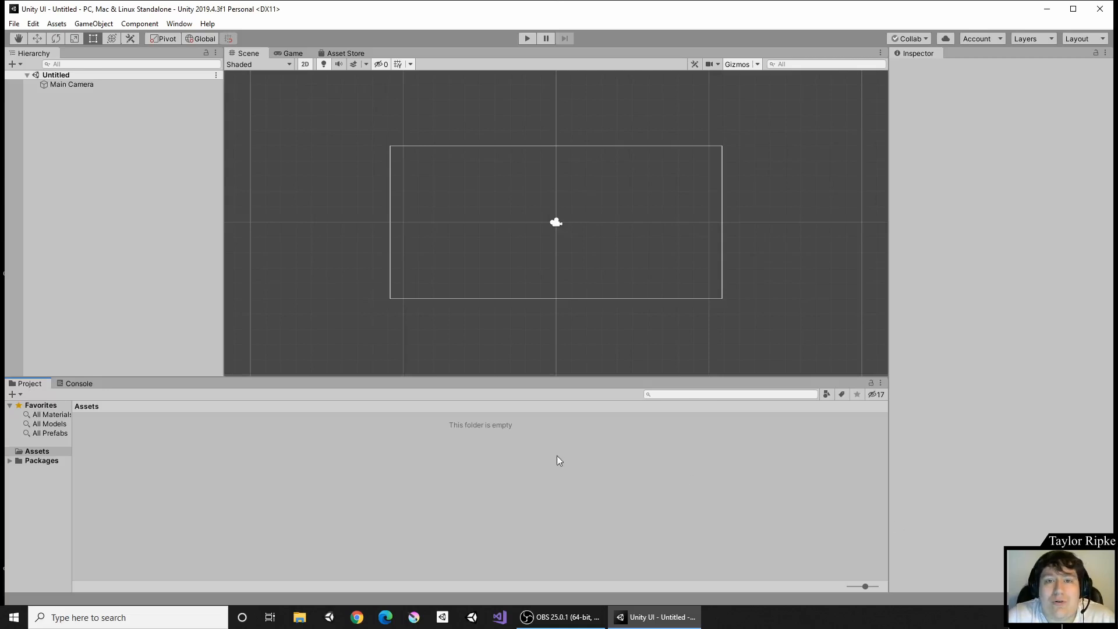
Step: Add a 3D cube to the scene and check it briefly in the 3D scene view before returning to 2D
{"action": "left_click", "coordinate": [86, 23]}
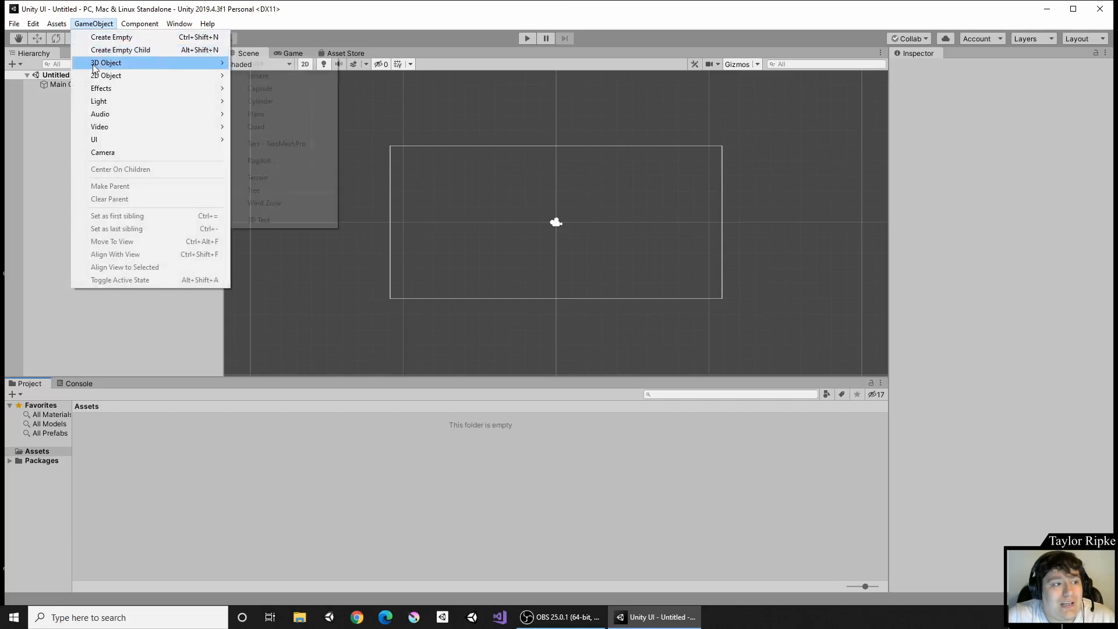
{"action": "mouse_move", "coordinate": [220, 70]}
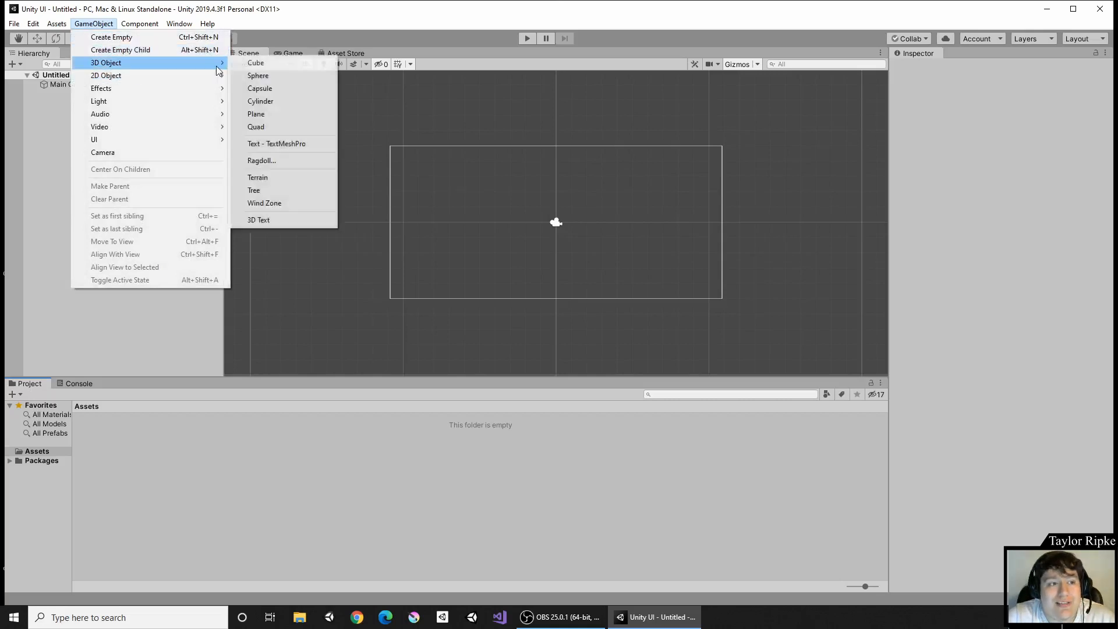
{"action": "left_click", "coordinate": [264, 65]}
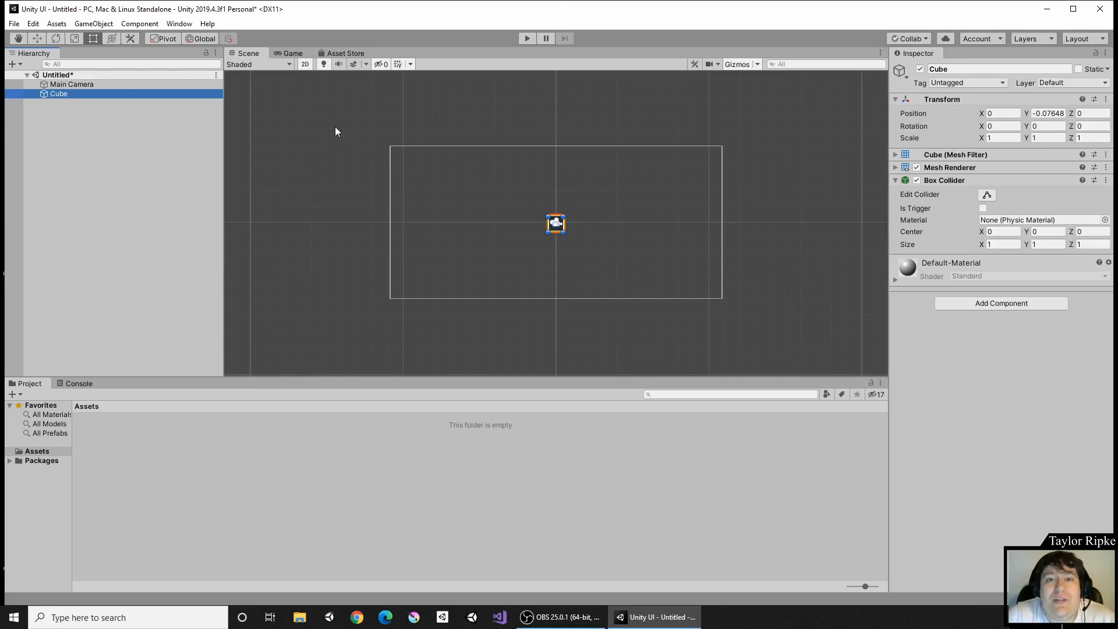
{"action": "left_click", "coordinate": [308, 65]}
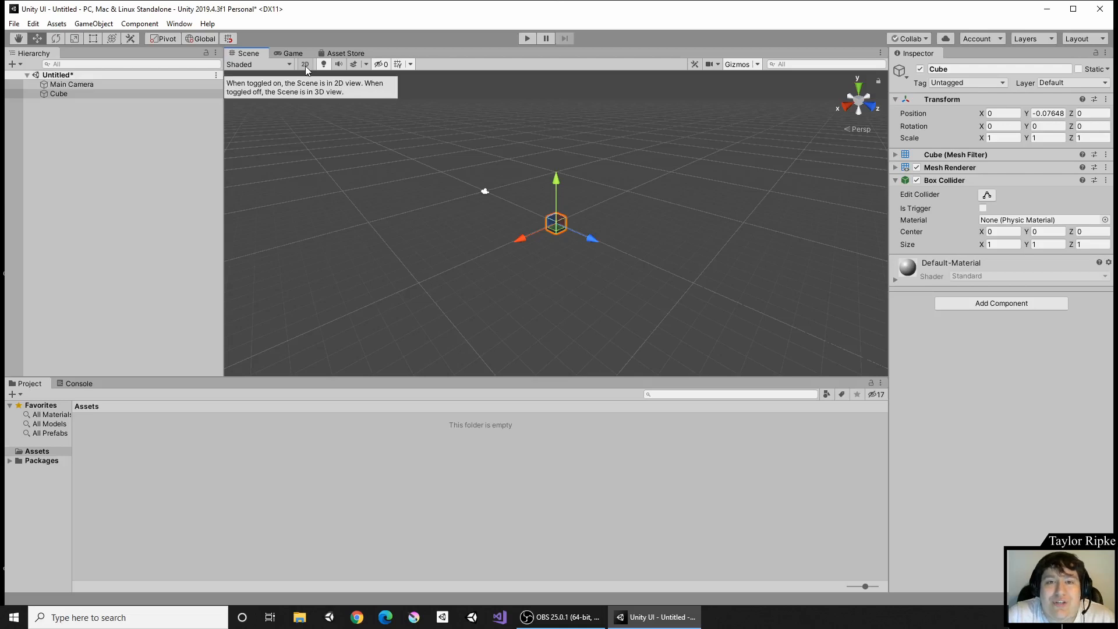
{"action": "left_click", "coordinate": [305, 65]}
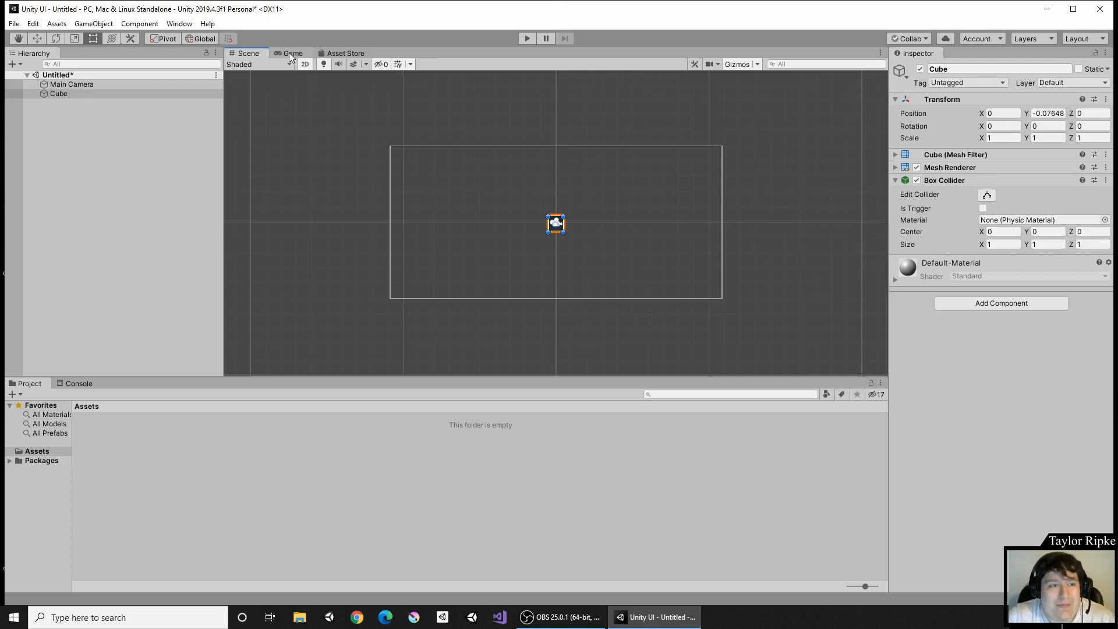
Step: Set the Main Camera's background color to white (FFFFFF) while viewing the game output
{"action": "left_click", "coordinate": [289, 53]}
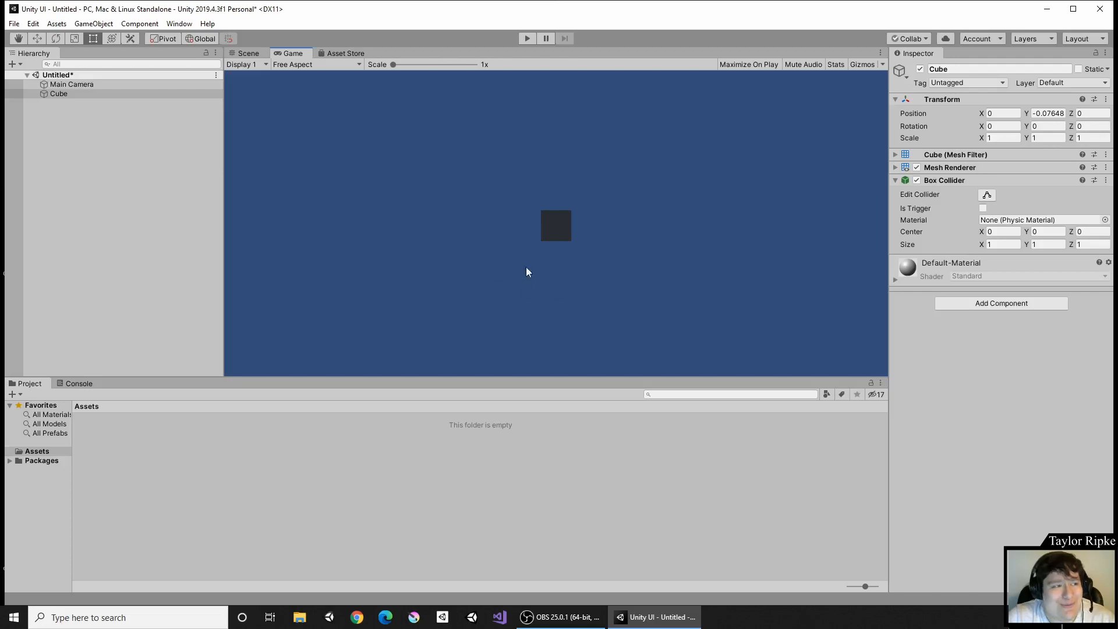
{"action": "left_click", "coordinate": [128, 87]}
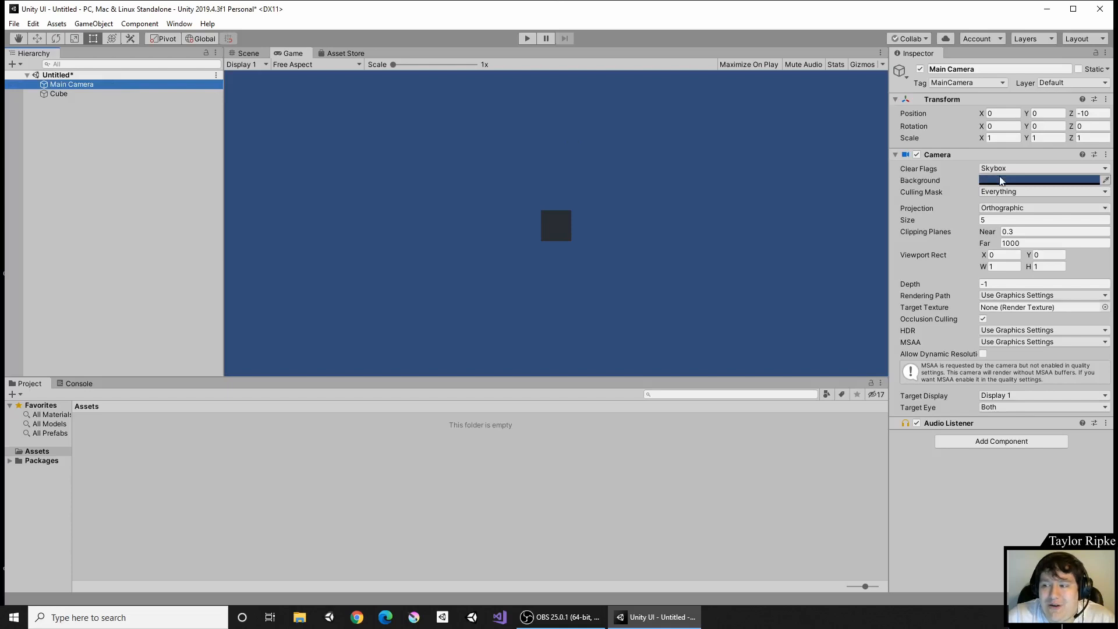
{"action": "left_click", "coordinate": [1039, 180]}
{"action": "left_click_drag", "start_coordinate": [435, 416], "coordinate": [415, 383]}
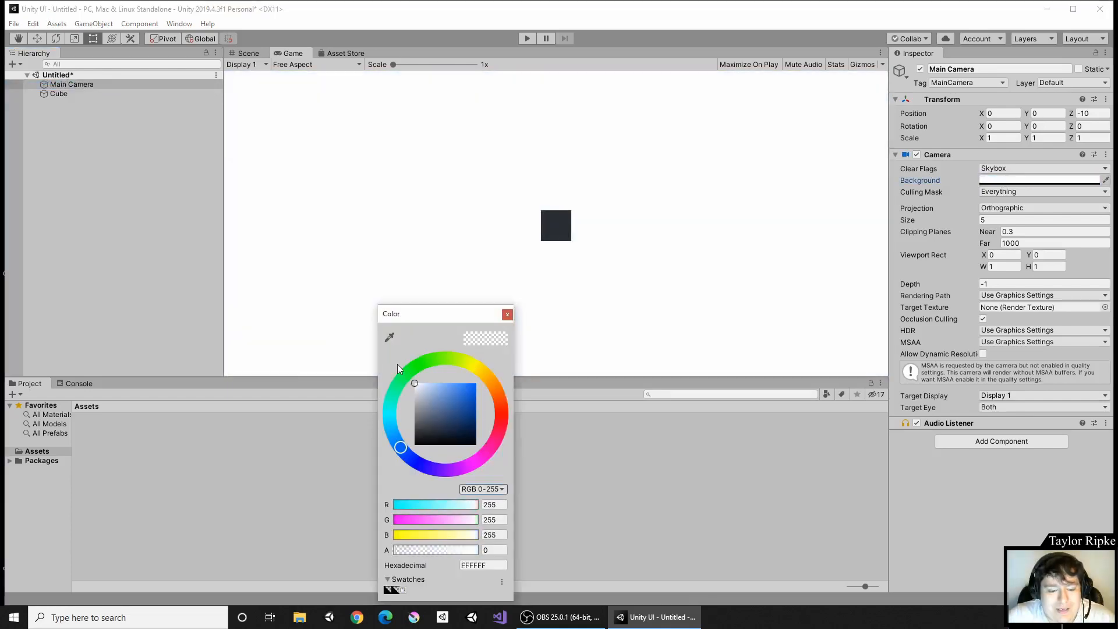
{"action": "left_click", "coordinate": [506, 315]}
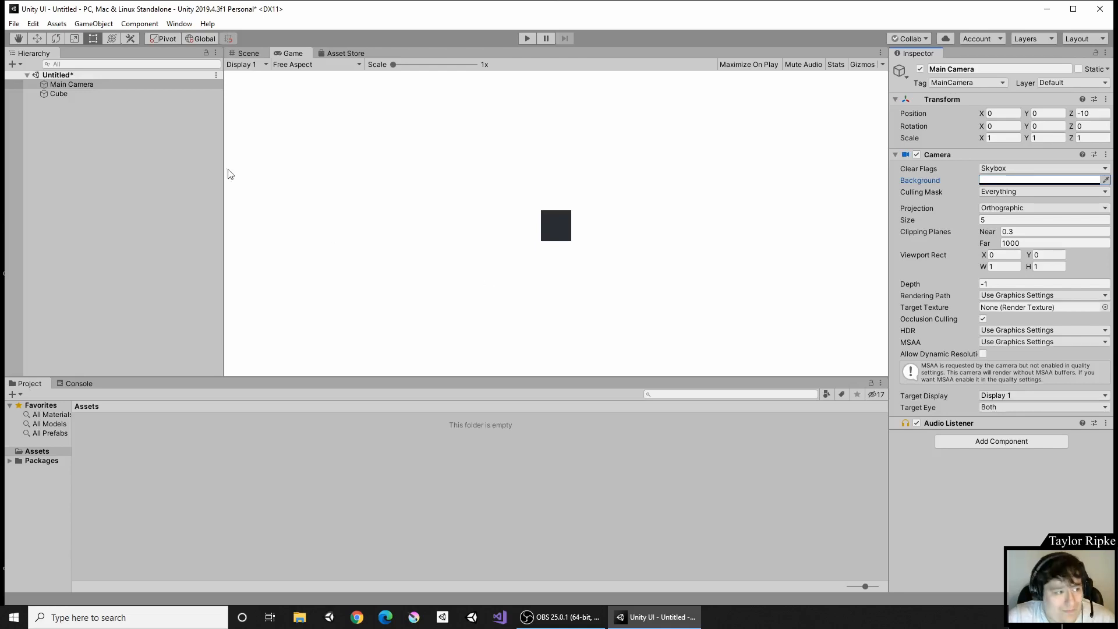
Step: Move the cube along the X axis to about -9.52, near the camera frame's left edge, and check it in the game view
{"action": "left_click", "coordinate": [106, 94]}
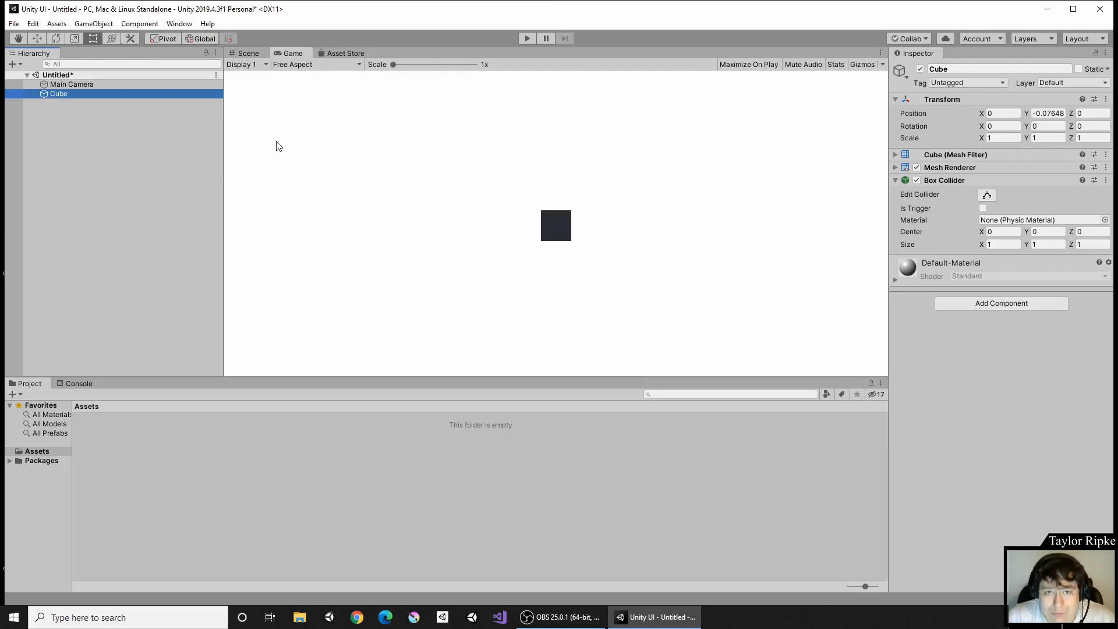
{"action": "left_click", "coordinate": [37, 39]}
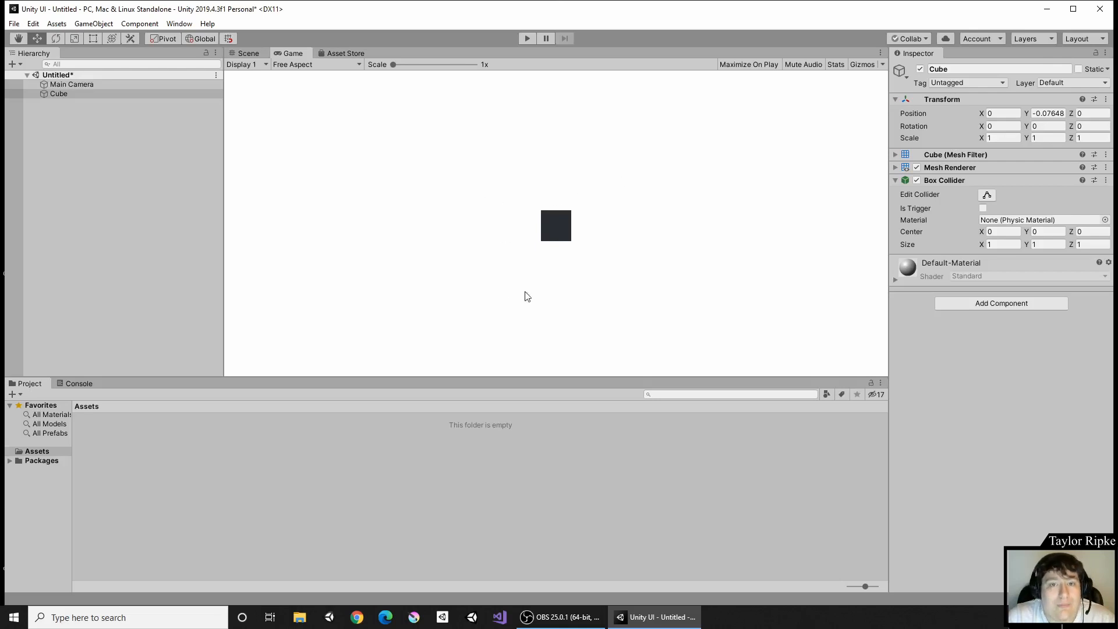
{"action": "left_click", "coordinate": [250, 53]}
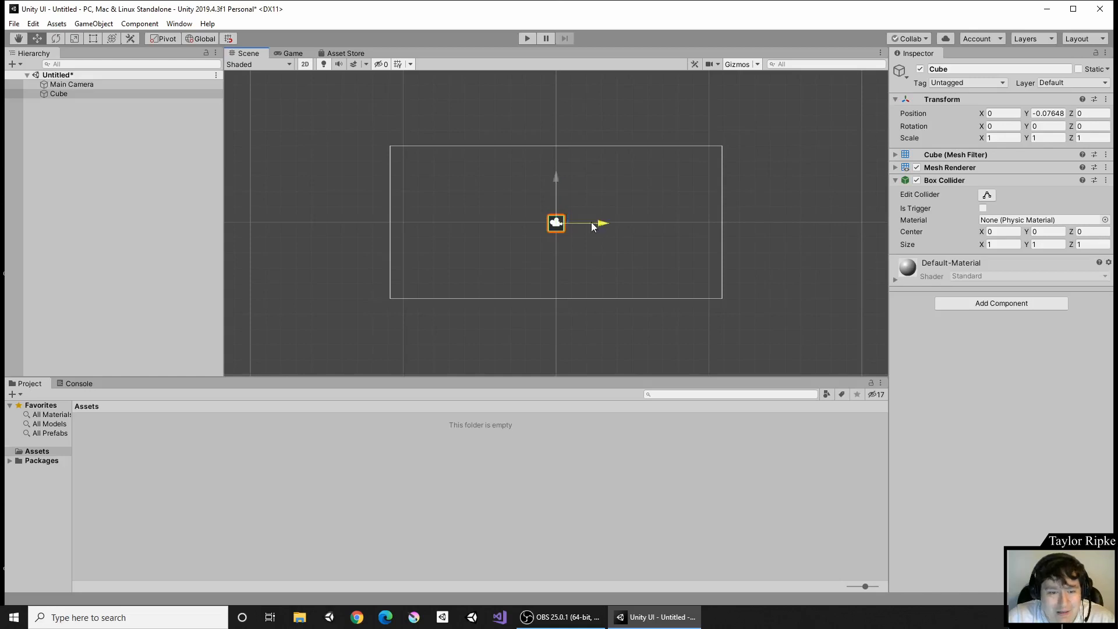
{"action": "left_click_drag", "start_coordinate": [599, 222], "coordinate": [454, 207]}
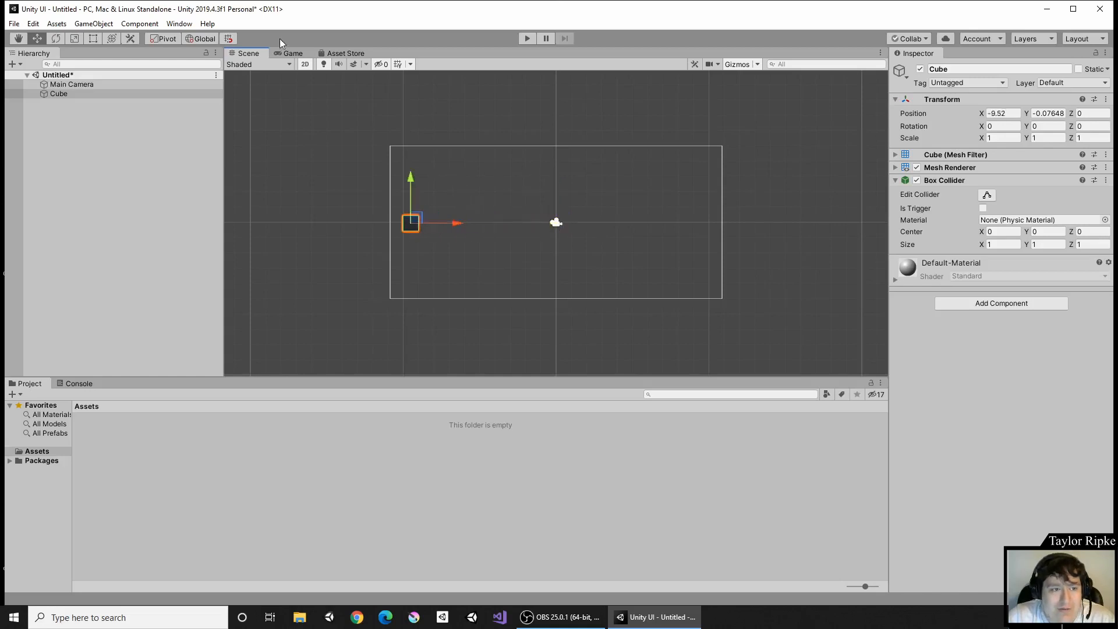
{"action": "left_click", "coordinate": [292, 53]}
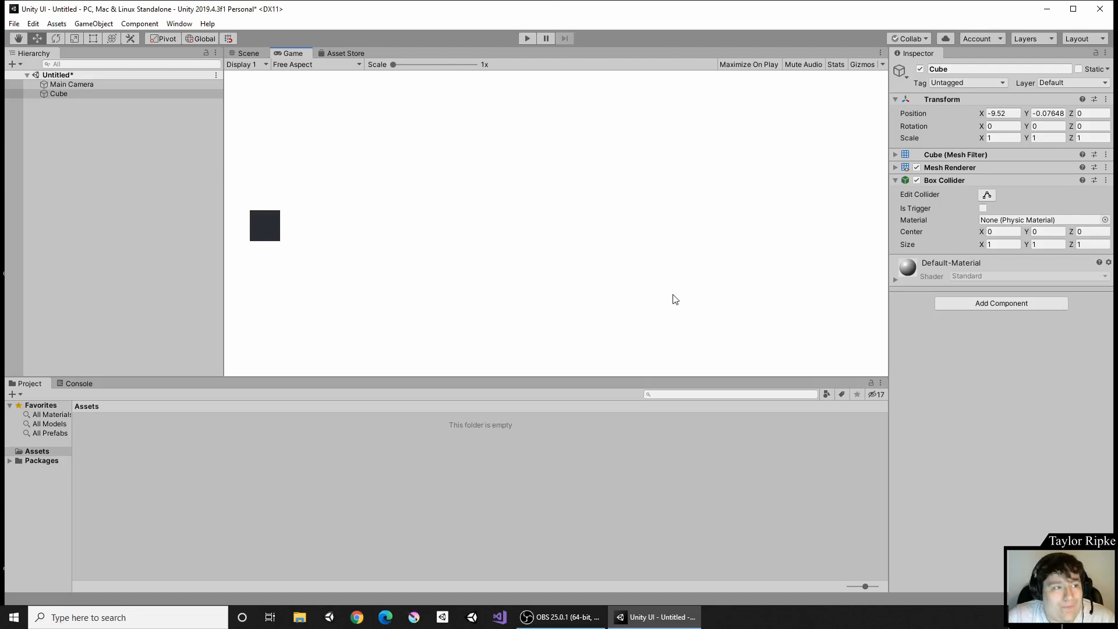
Step: Open the Animation window and dock it beside the Console
{"action": "left_click", "coordinate": [169, 26]}
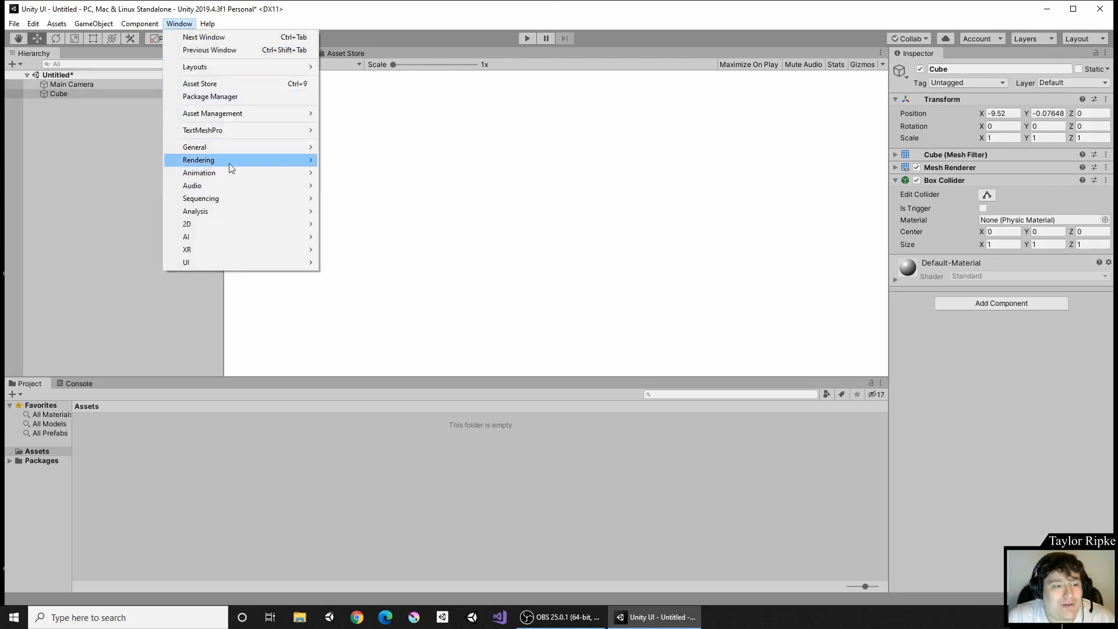
{"action": "left_click", "coordinate": [331, 175]}
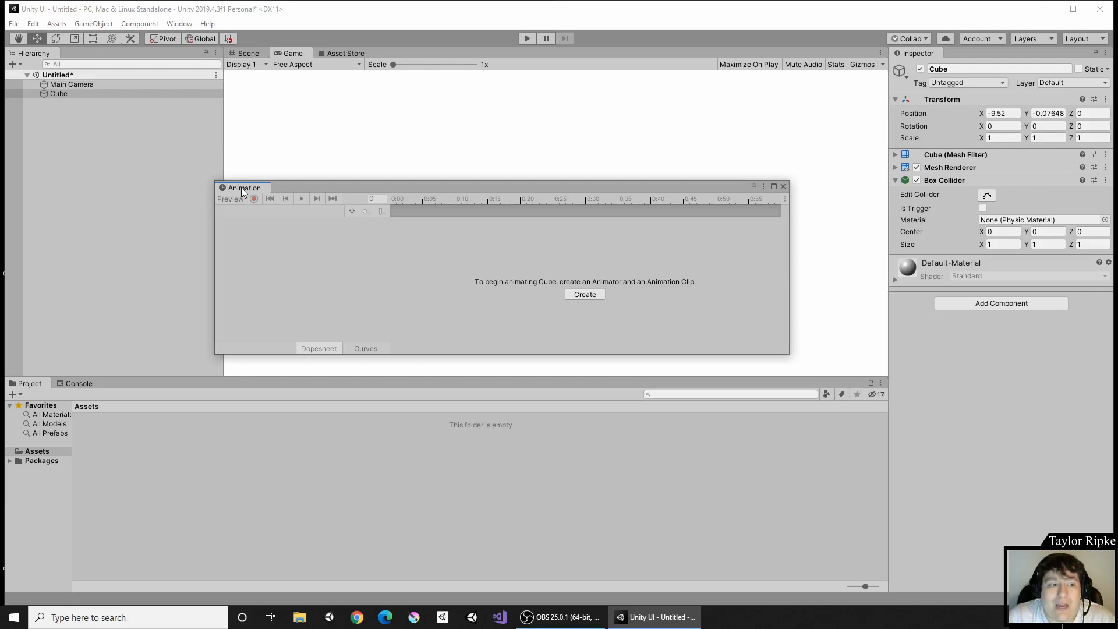
{"action": "left_click_drag", "start_coordinate": [241, 192], "coordinate": [117, 381]}
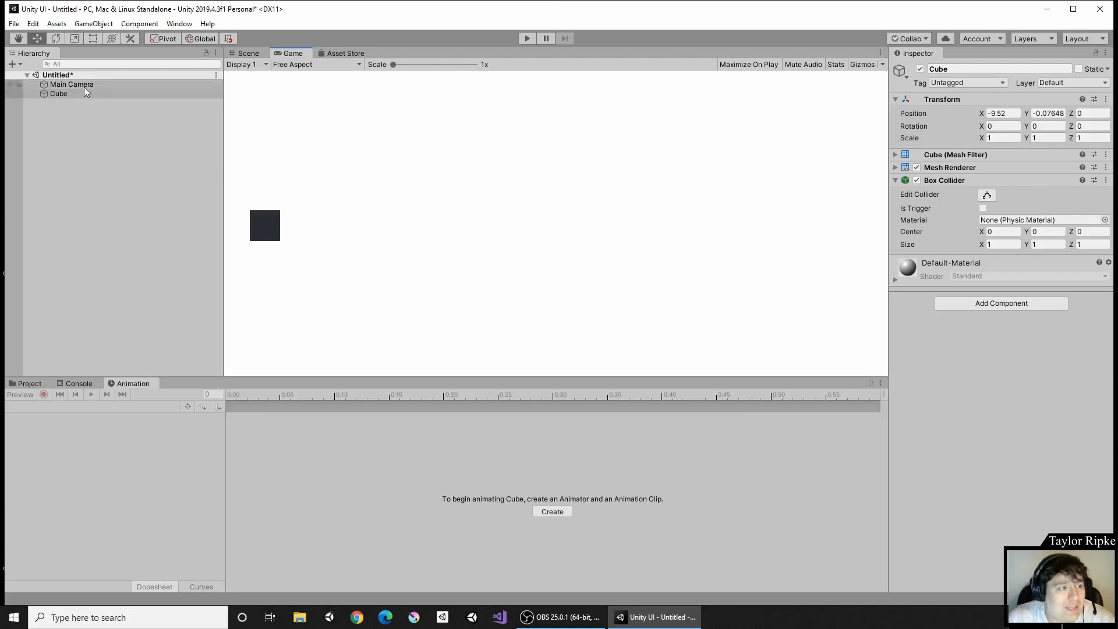
Step: Create an animation clip for the cube and save it as "Move Right" in the Assets folder
{"action": "left_click", "coordinate": [57, 95]}
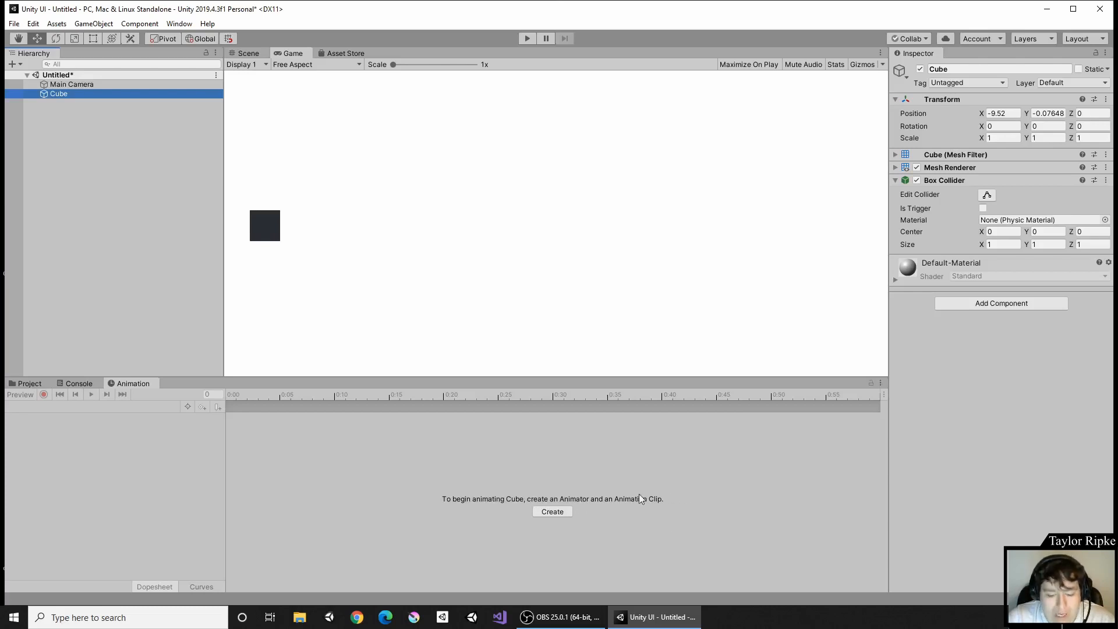
{"action": "left_click", "coordinate": [561, 516]}
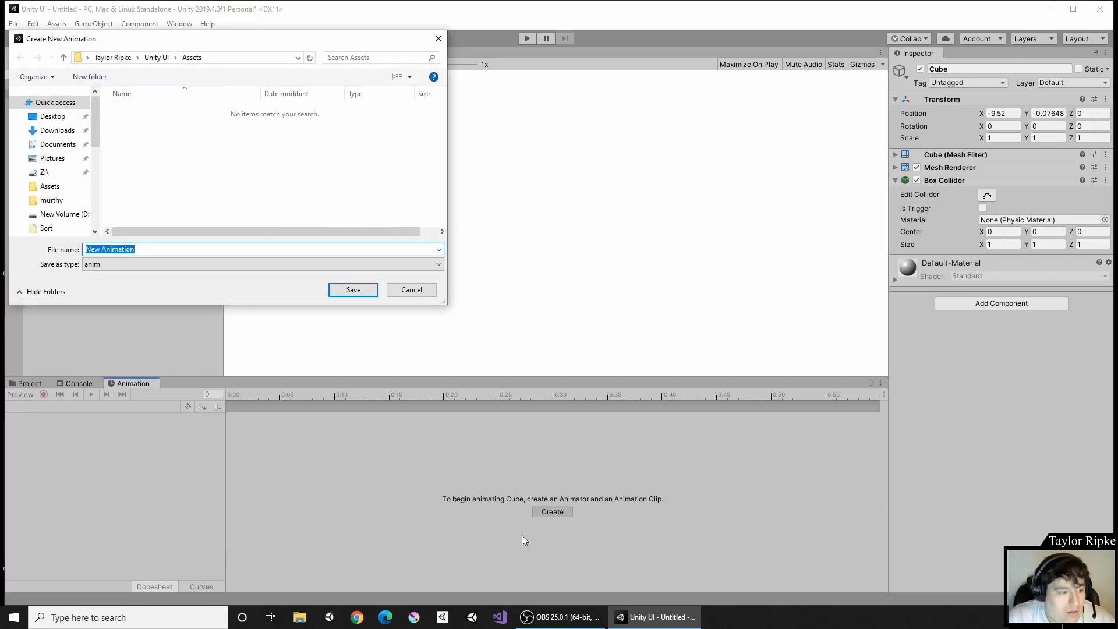
{"action": "type", "text": "MoveLe"}
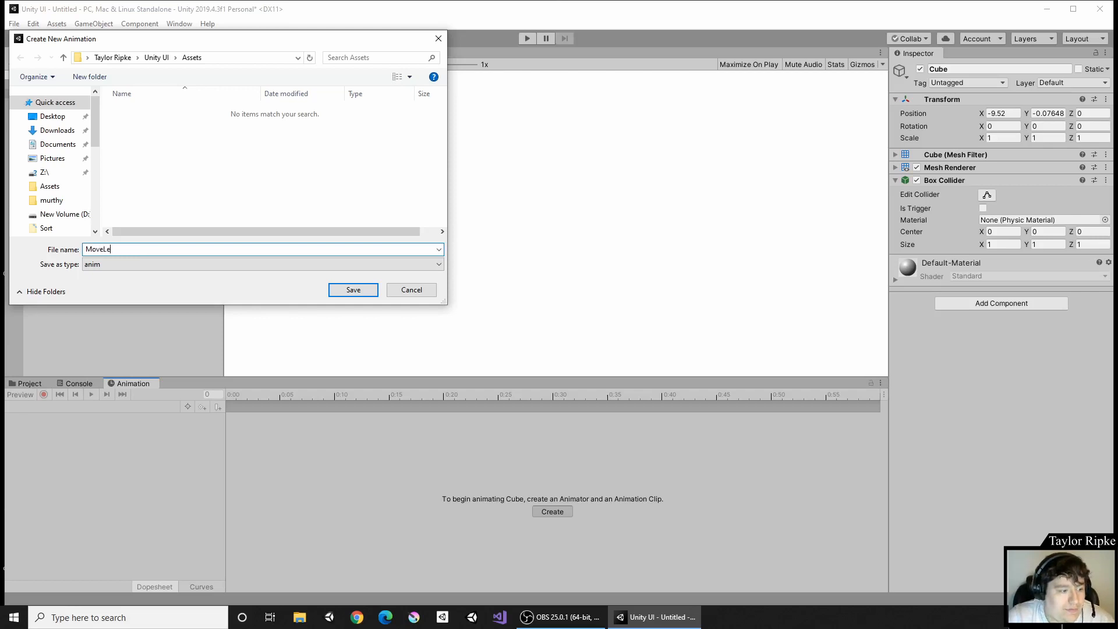
{"action": "key", "text": "BackSpace"}
{"action": "key", "text": "BackSpace"}
{"action": "type", "text": " Left"}
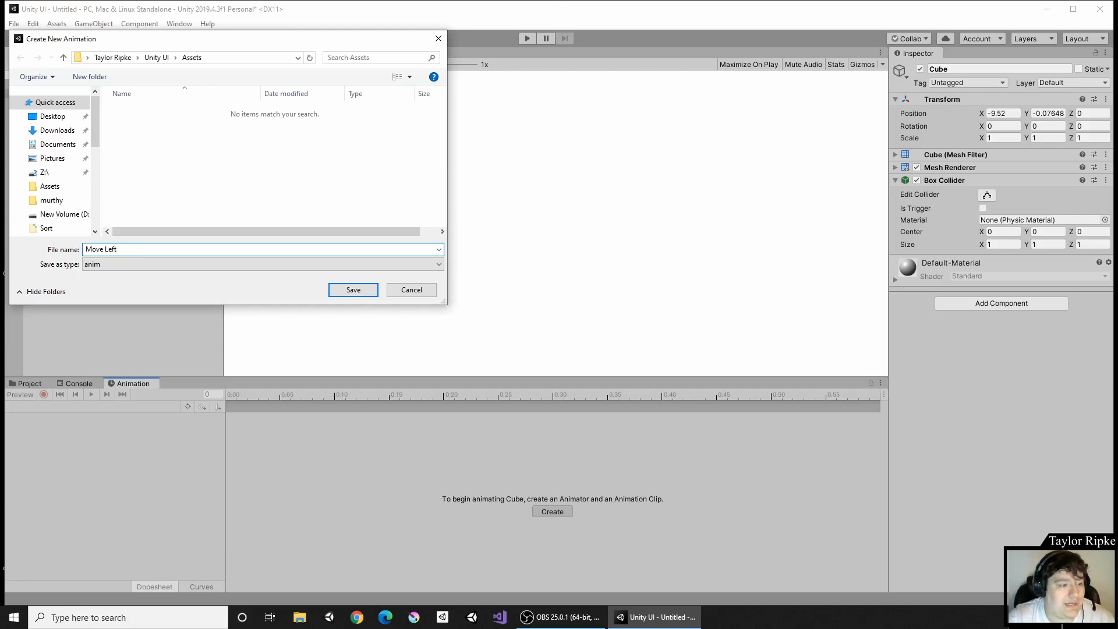
{"action": "key", "text": "BackSpace"}
{"action": "key", "text": "BackSpace"}
{"action": "key", "text": "BackSpace"}
{"action": "key", "text": "BackSpace"}
{"action": "type", "text": "Right"}
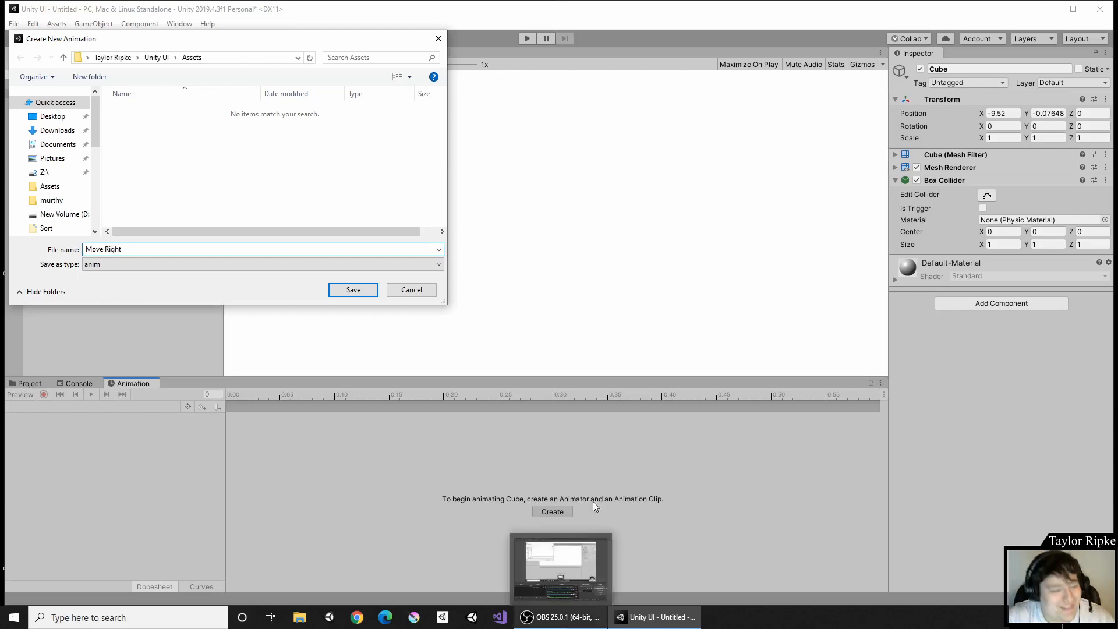
{"action": "left_click", "coordinate": [353, 289]}
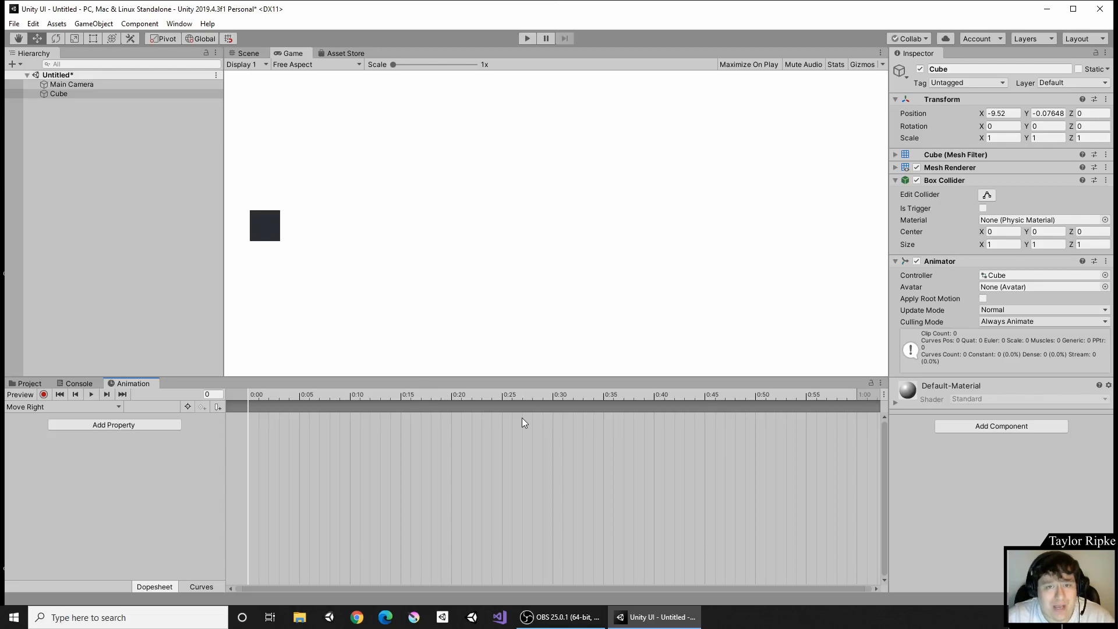
Step: Open the cube's animator controller and move the Move Right state clear of the Any State node
{"action": "left_click", "coordinate": [95, 96]}
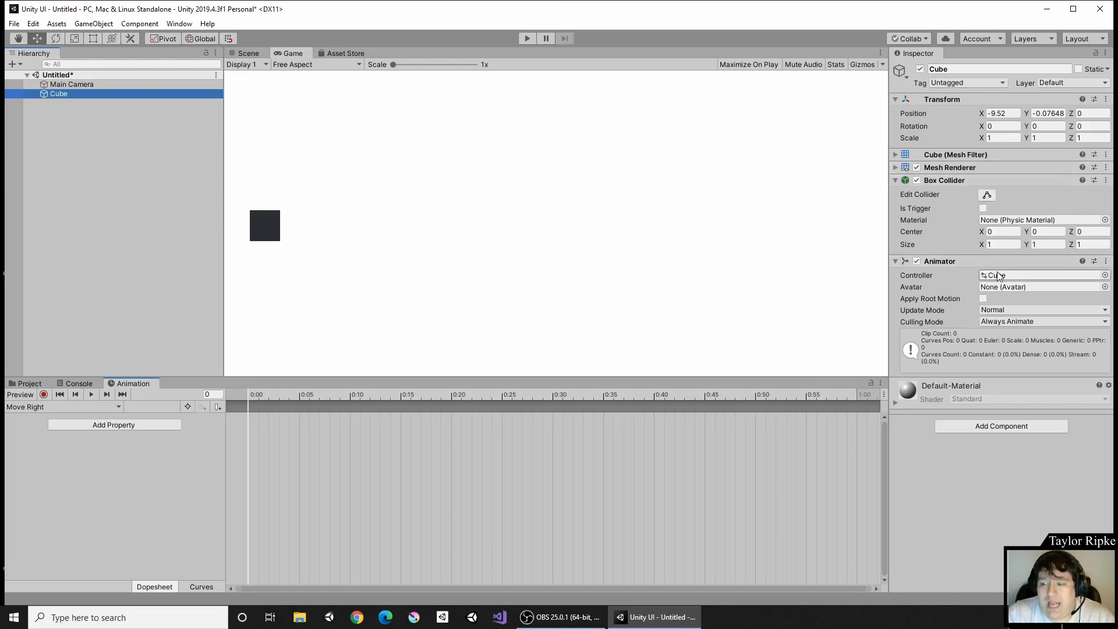
{"action": "left_click", "coordinate": [1001, 278]}
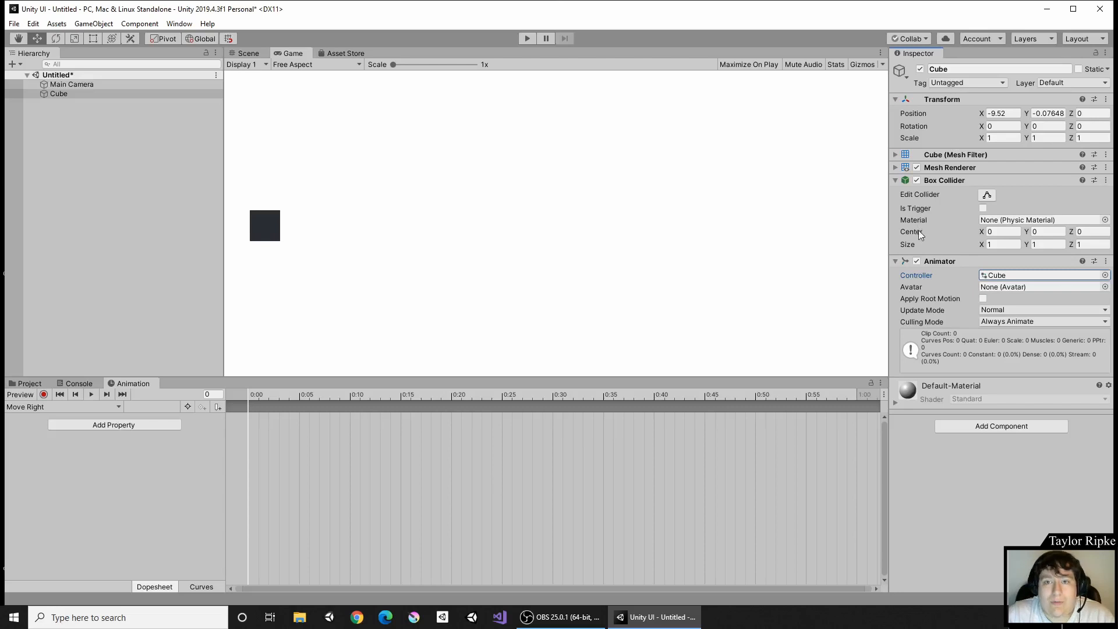
{"action": "double_click", "coordinate": [995, 276]}
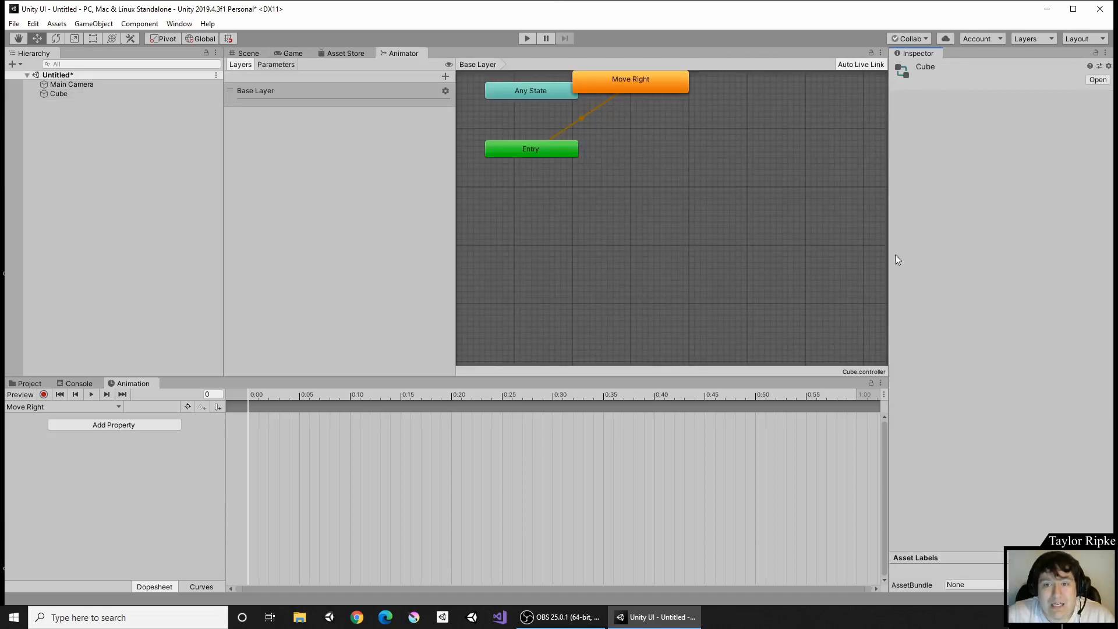
{"action": "middle_click_drag", "start_coordinate": [708, 147], "coordinate": [698, 231]}
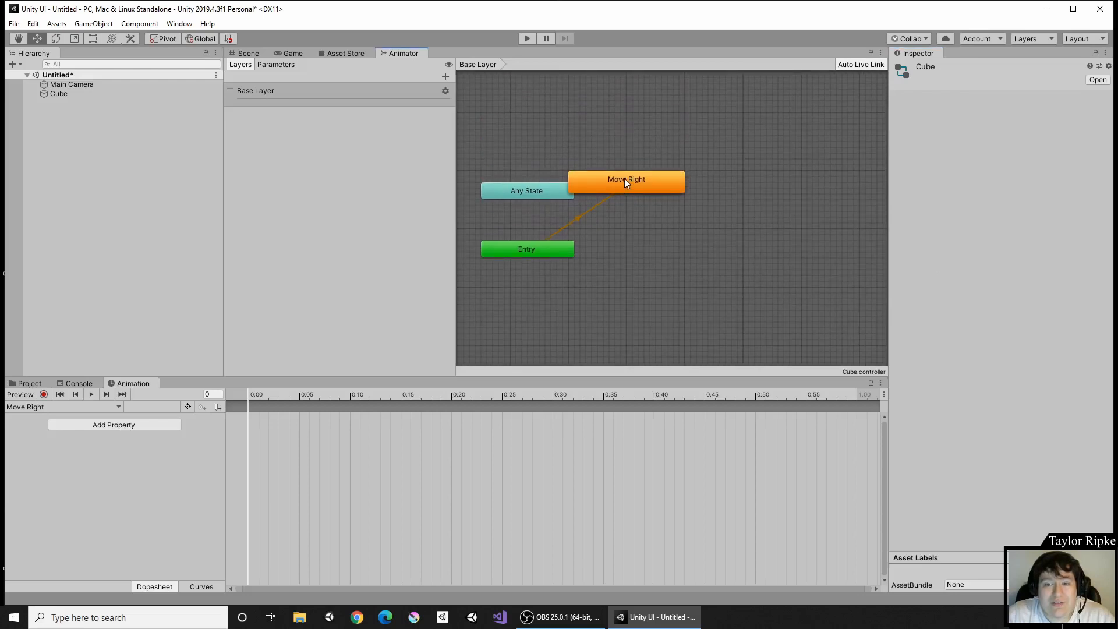
{"action": "left_click_drag", "start_coordinate": [626, 183], "coordinate": [694, 225]}
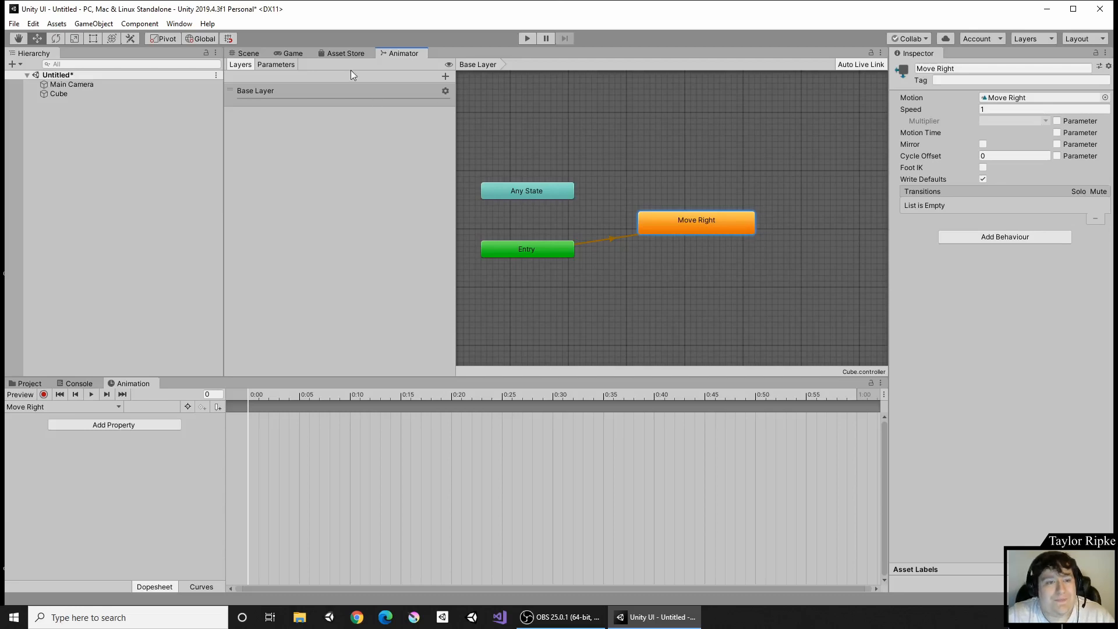
Step: Add the cube's Transform Position property to the Move Right animation clip
{"action": "left_click", "coordinate": [249, 54]}
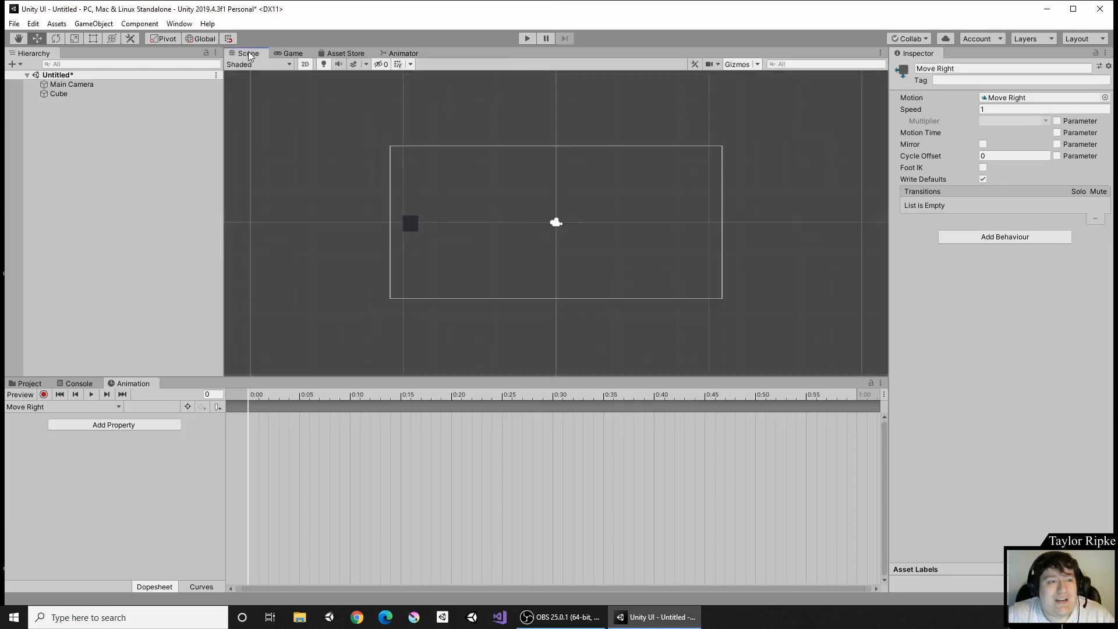
{"action": "left_click", "coordinate": [107, 92]}
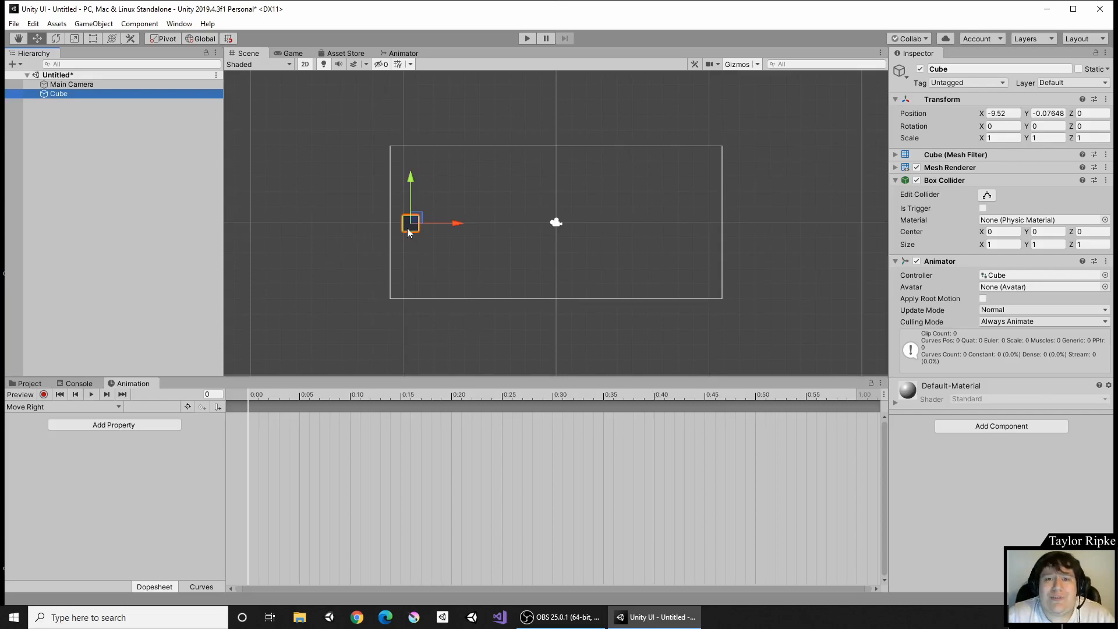
{"action": "left_click", "coordinate": [145, 422]}
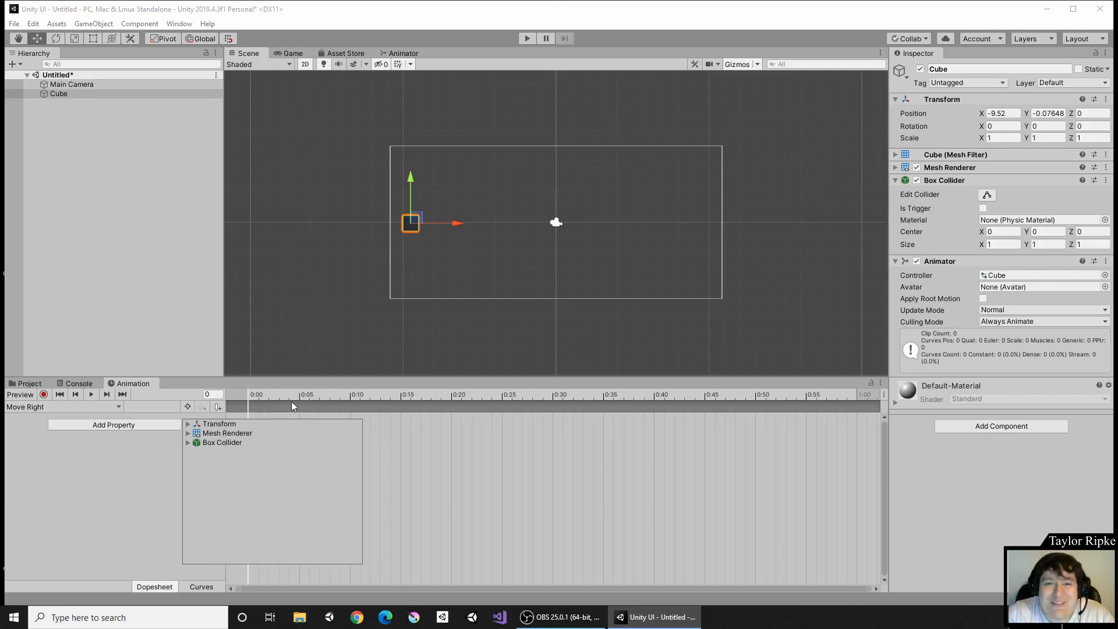
{"action": "left_click", "coordinate": [188, 425]}
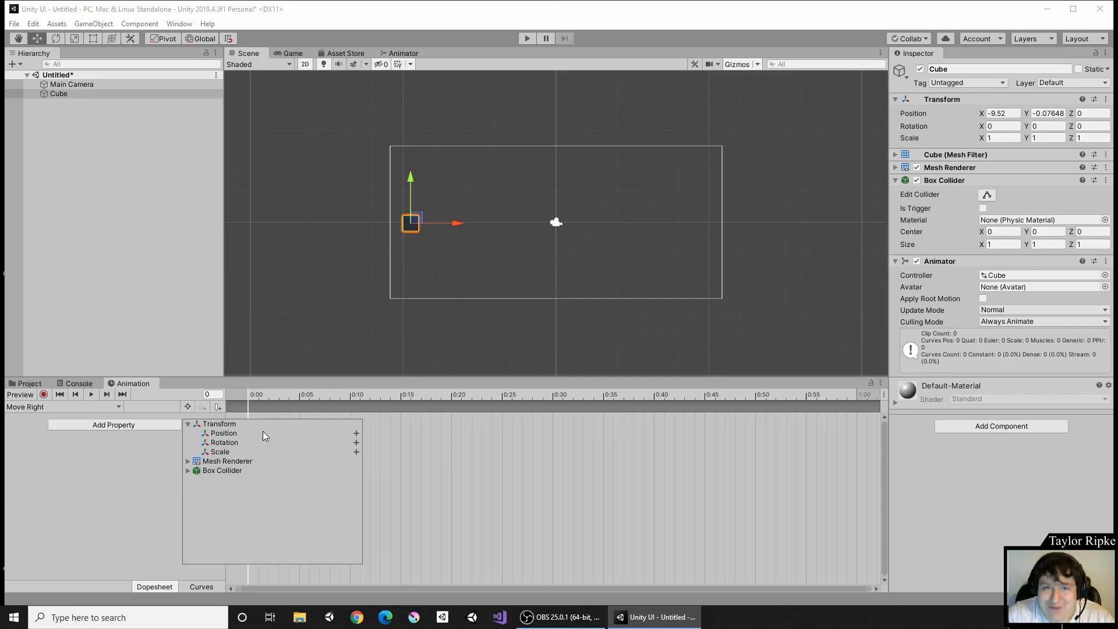
{"action": "left_click", "coordinate": [355, 434]}
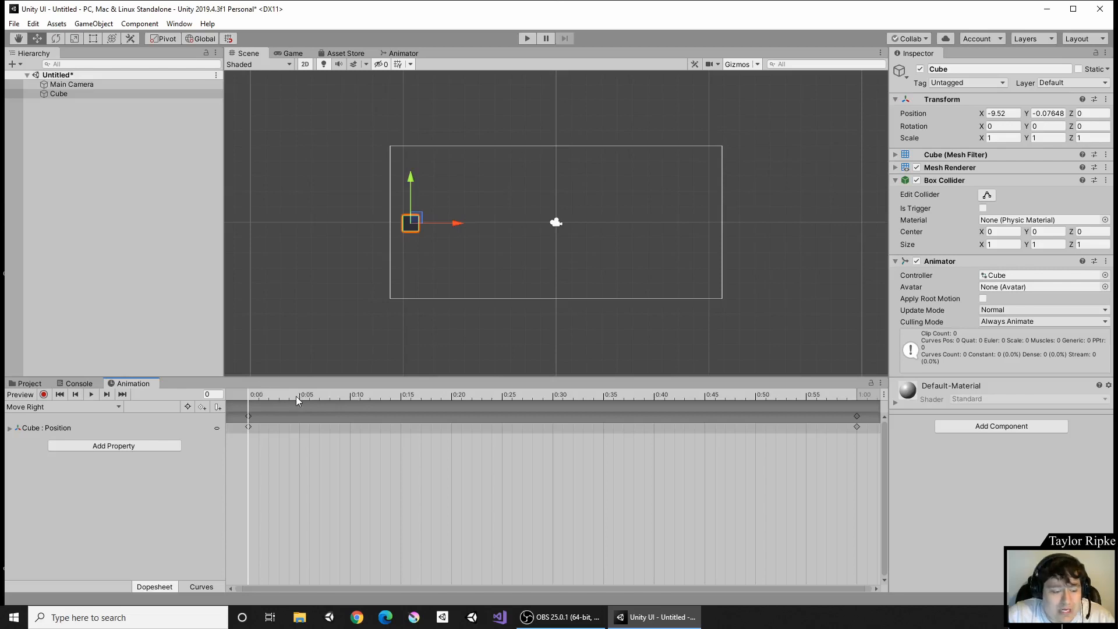
Step: Scrub the Move Right timeline to the keyframes at frame 60 and back to frame 0
{"action": "left_click_drag", "start_coordinate": [295, 396], "coordinate": [826, 390]}
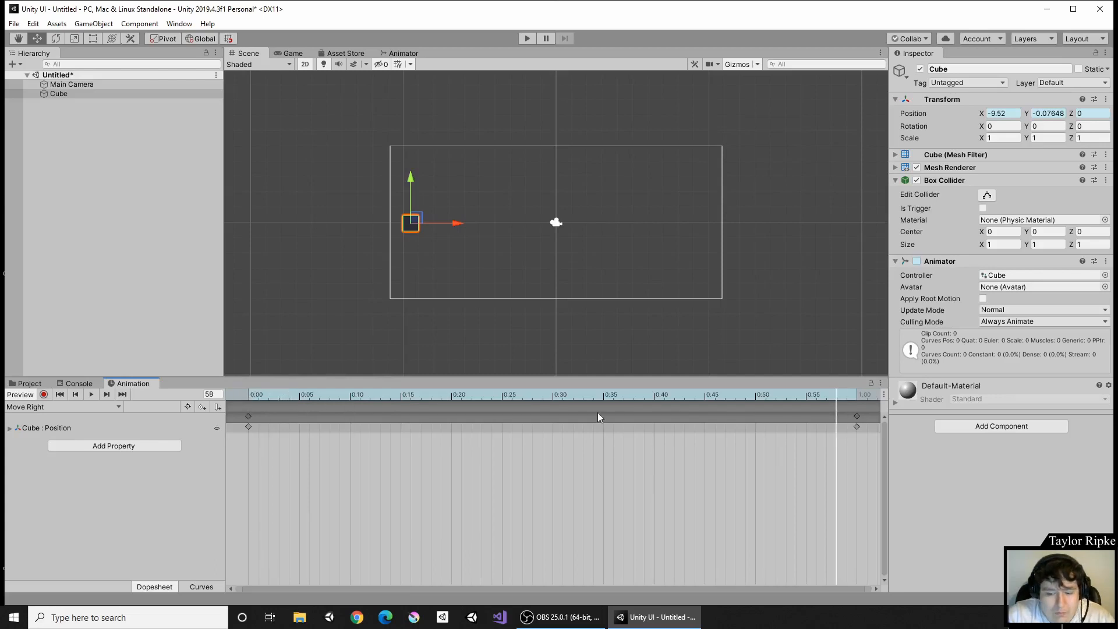
{"action": "left_click_drag", "start_coordinate": [634, 393], "coordinate": [857, 410]}
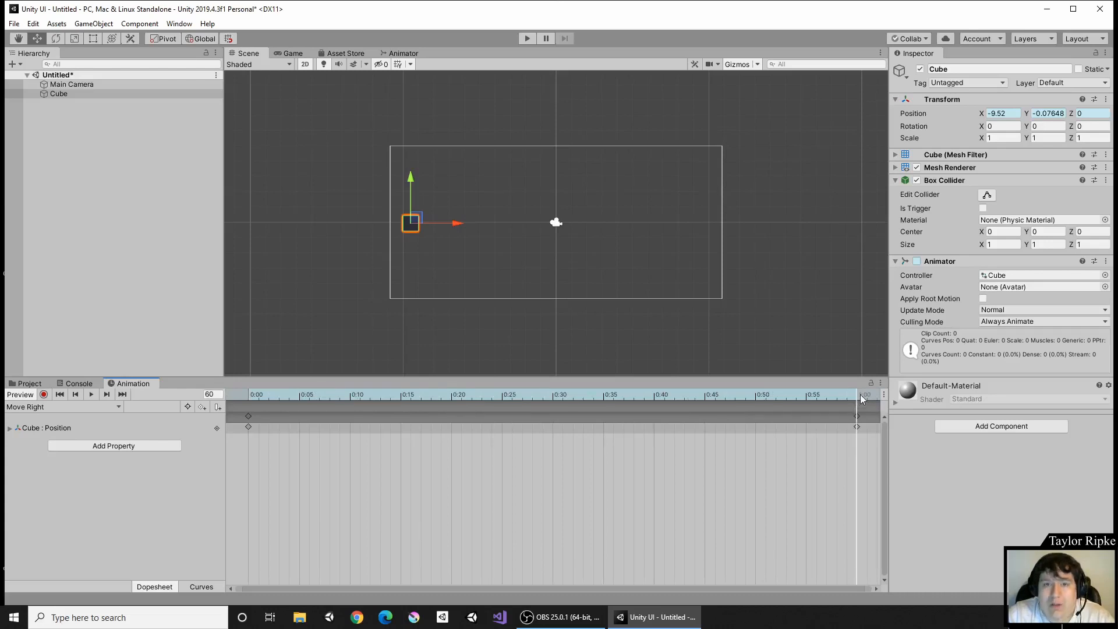
{"action": "left_click", "coordinate": [253, 397]}
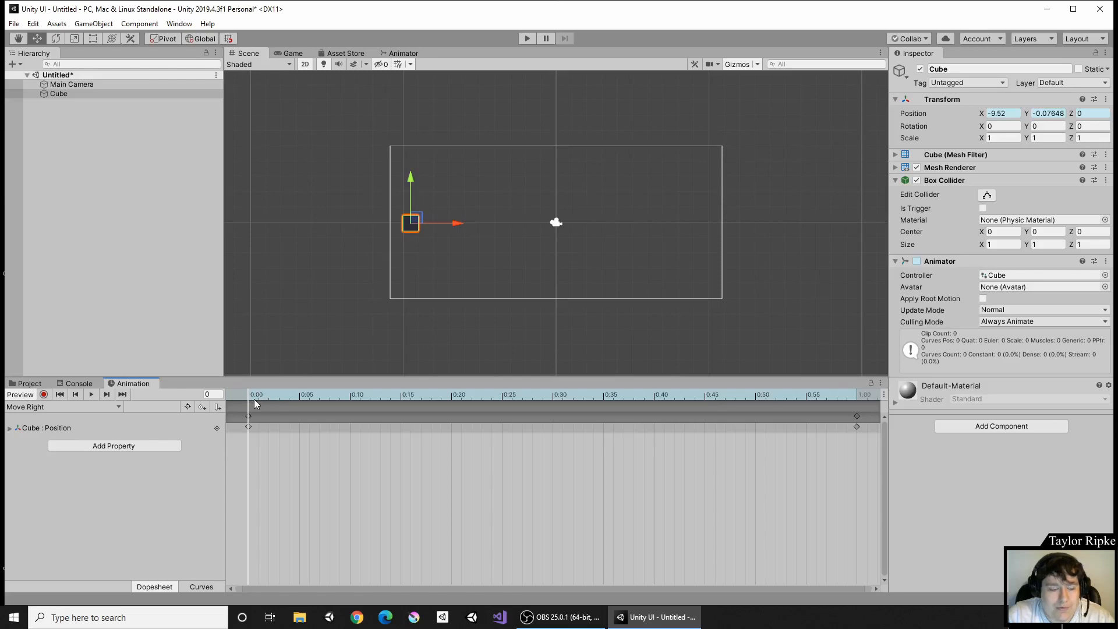
{"action": "mouse_move", "coordinate": [255, 396]}
{"action": "left_mouse_down"}
{"action": "mouse_move", "coordinate": [271, 396]}
{"action": "mouse_move", "coordinate": [250, 393]}
{"action": "left_mouse_up"}
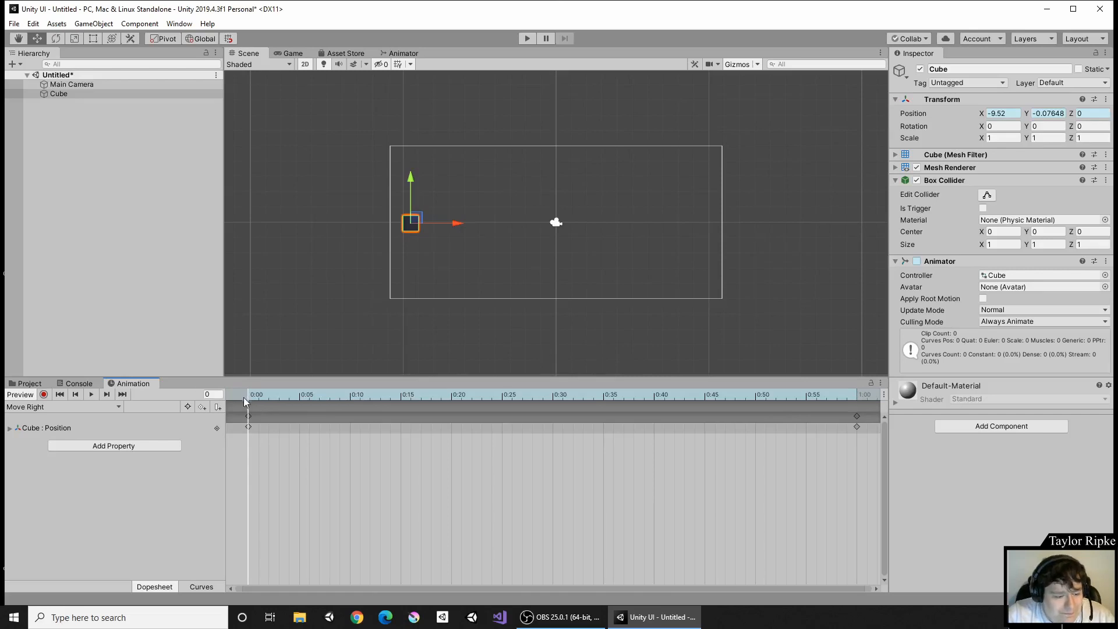
Step: Select the keyframes at frame 0 and expand the cube's Position property into its X, Y and Z channels
{"action": "left_click", "coordinate": [248, 415]}
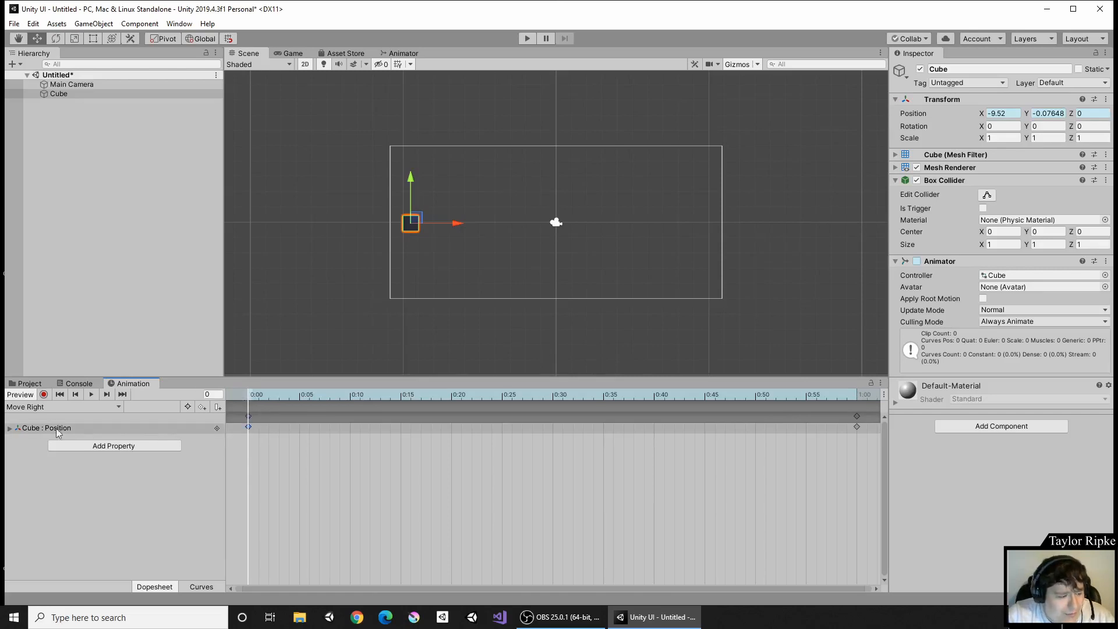
{"action": "left_click", "coordinate": [9, 429]}
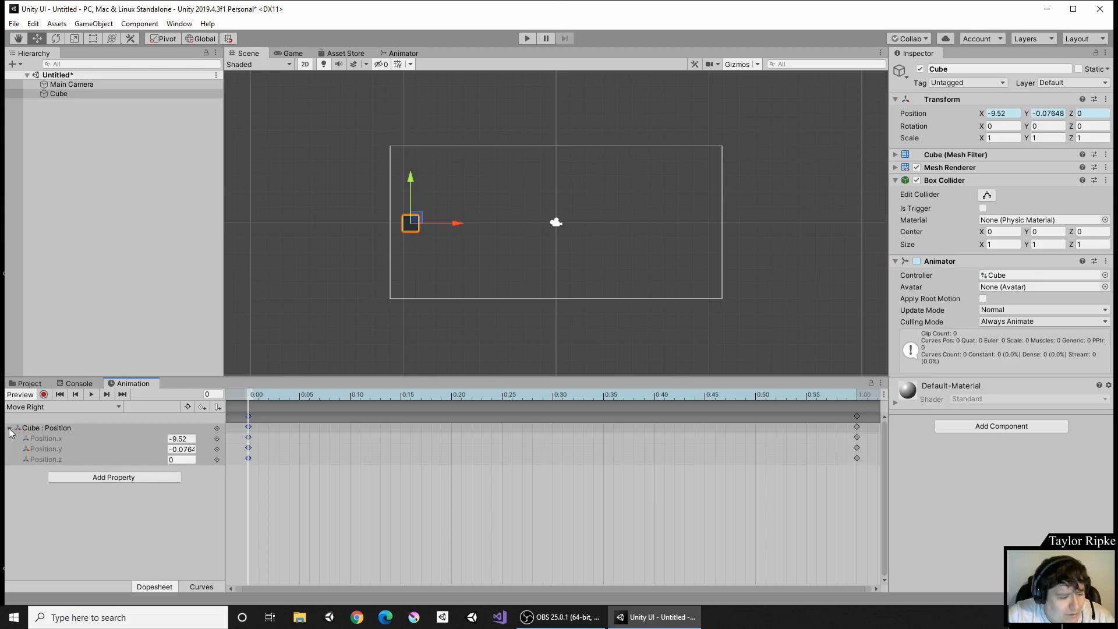
{"action": "left_click", "coordinate": [9, 428]}
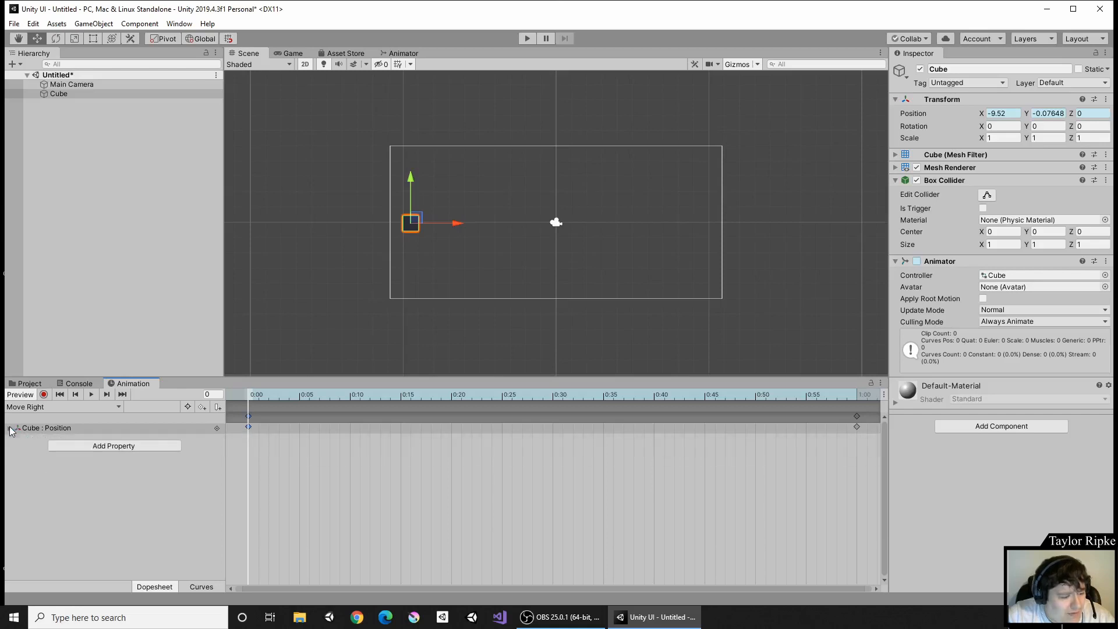
{"action": "left_click", "coordinate": [10, 428]}
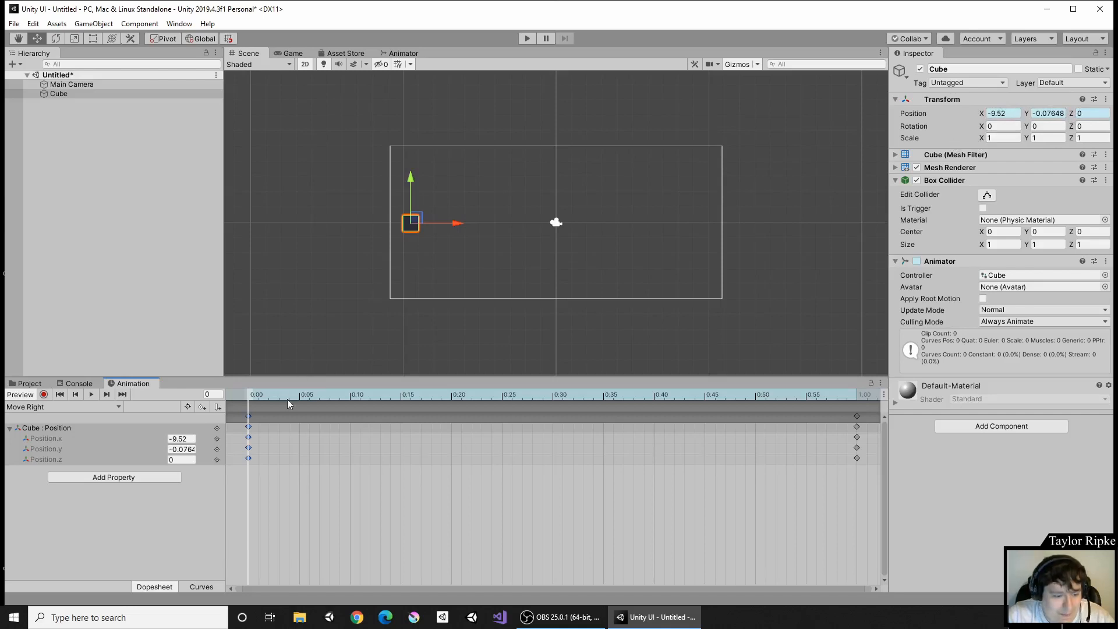
Step: Scrub through the clip from the first toward the last keyframe, and test-run the scene to check the cube's motion
{"action": "left_click_drag", "start_coordinate": [287, 399], "coordinate": [348, 460]}
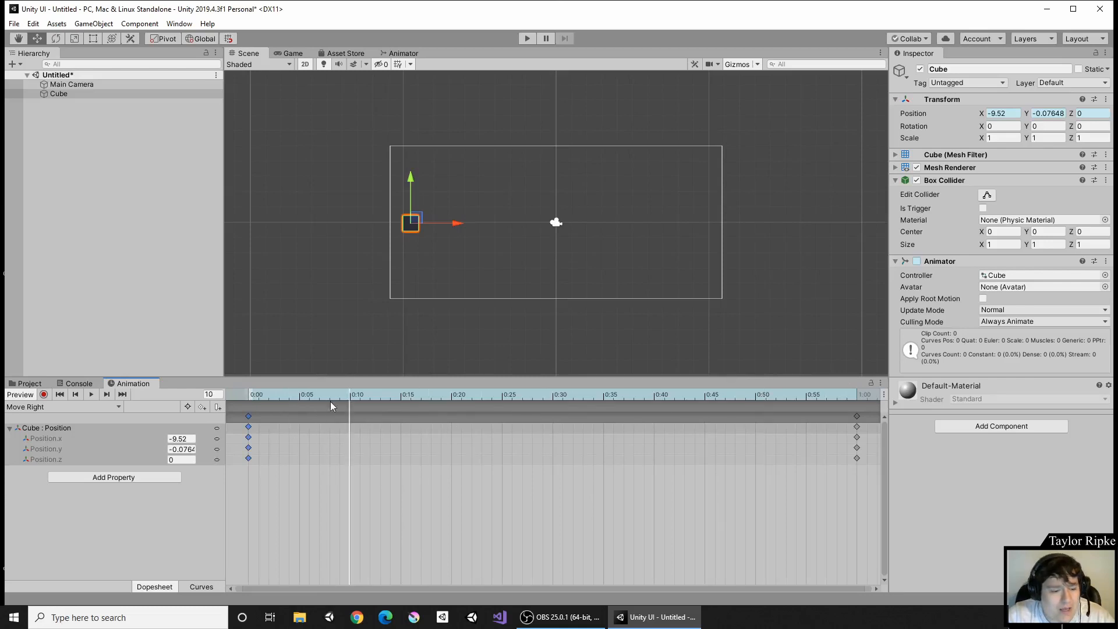
{"action": "left_click_drag", "start_coordinate": [288, 390], "coordinate": [623, 400]}
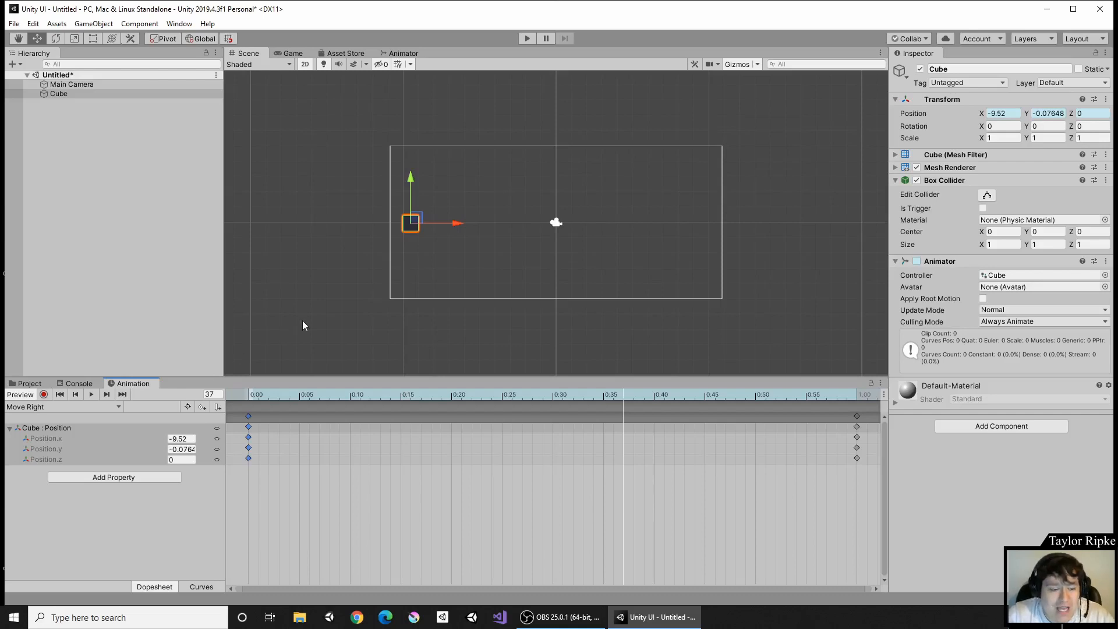
{"action": "left_click_drag", "start_coordinate": [257, 397], "coordinate": [844, 413]}
{"action": "left_click", "coordinate": [856, 416]}
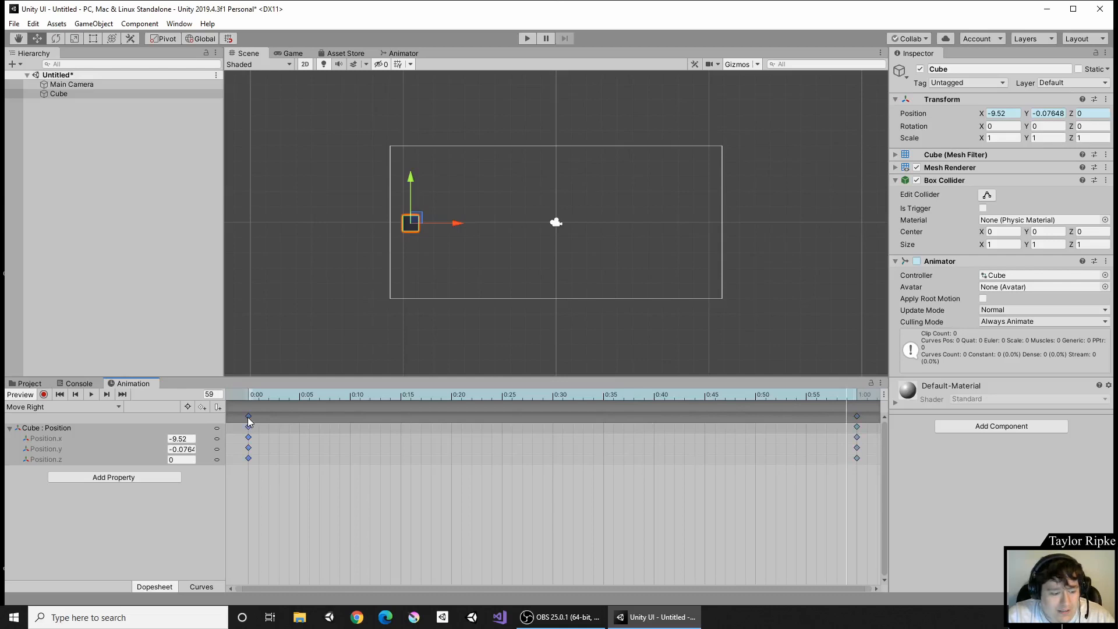
{"action": "left_click", "coordinate": [525, 36]}
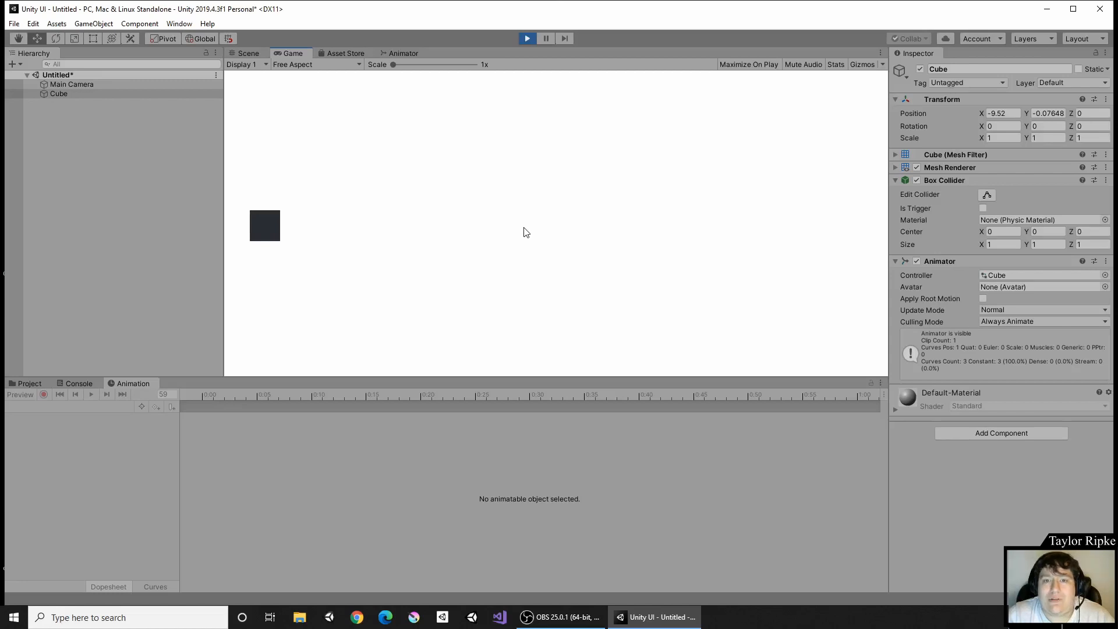
{"action": "left_click", "coordinate": [527, 39]}
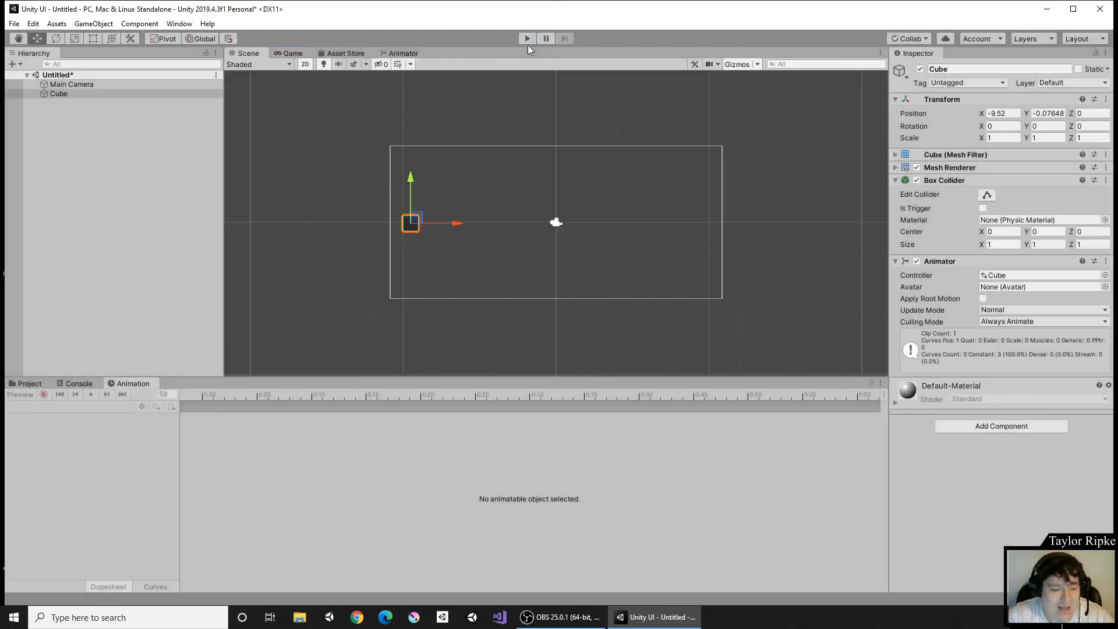
Step: Record the cube at about X 9.33, near the camera frame's right edge, in the Move Right keyframe at frame 60
{"action": "left_click", "coordinate": [76, 96]}
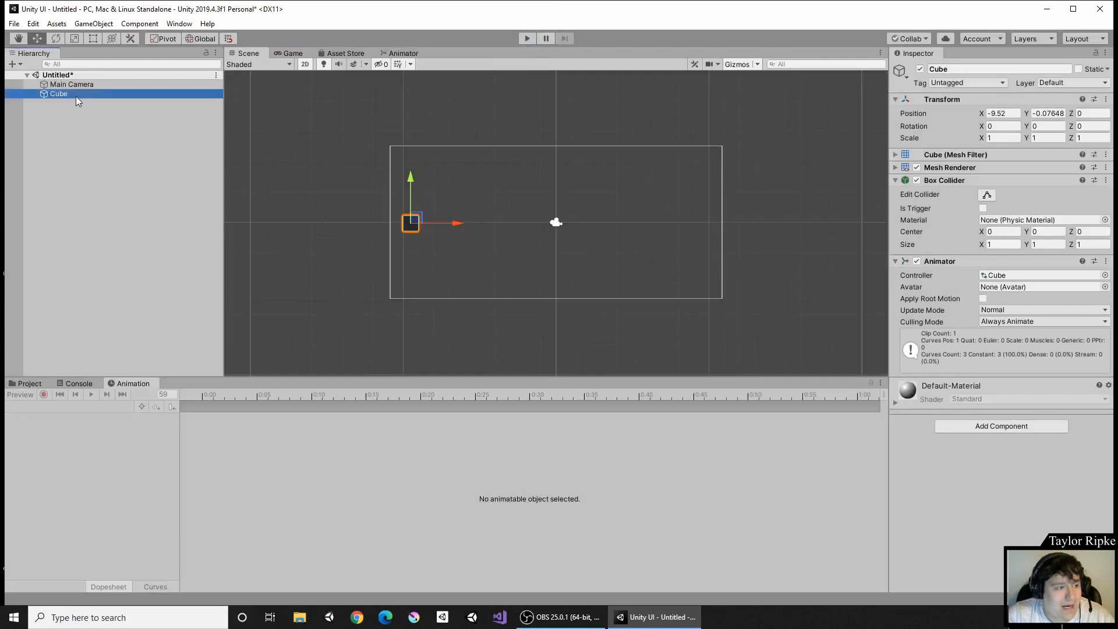
{"action": "left_click", "coordinate": [729, 623]}
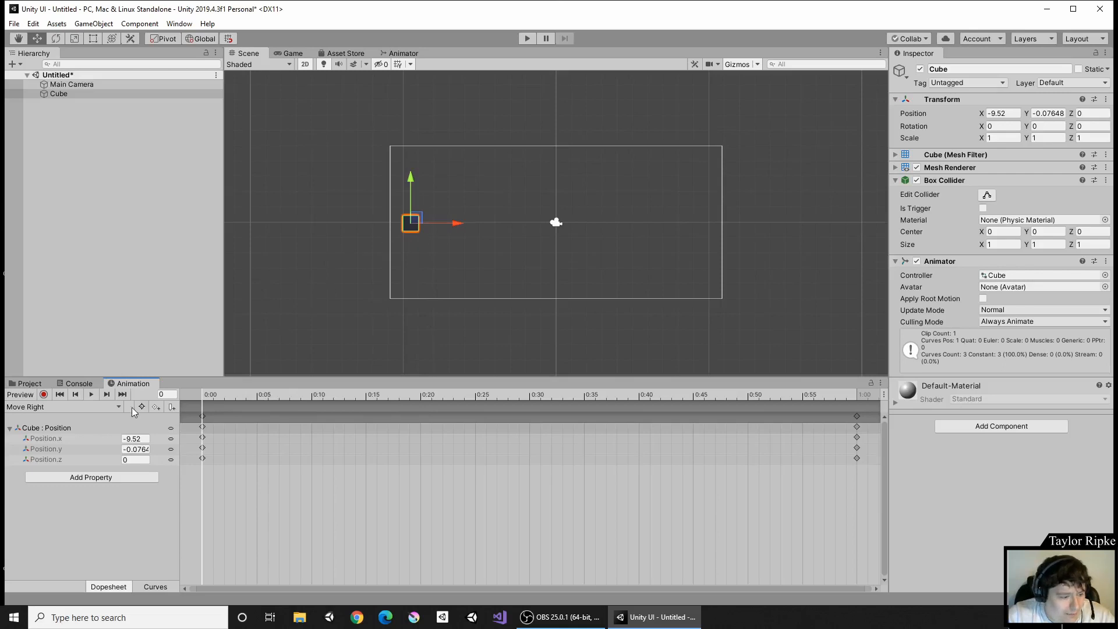
{"action": "left_click", "coordinate": [44, 395]}
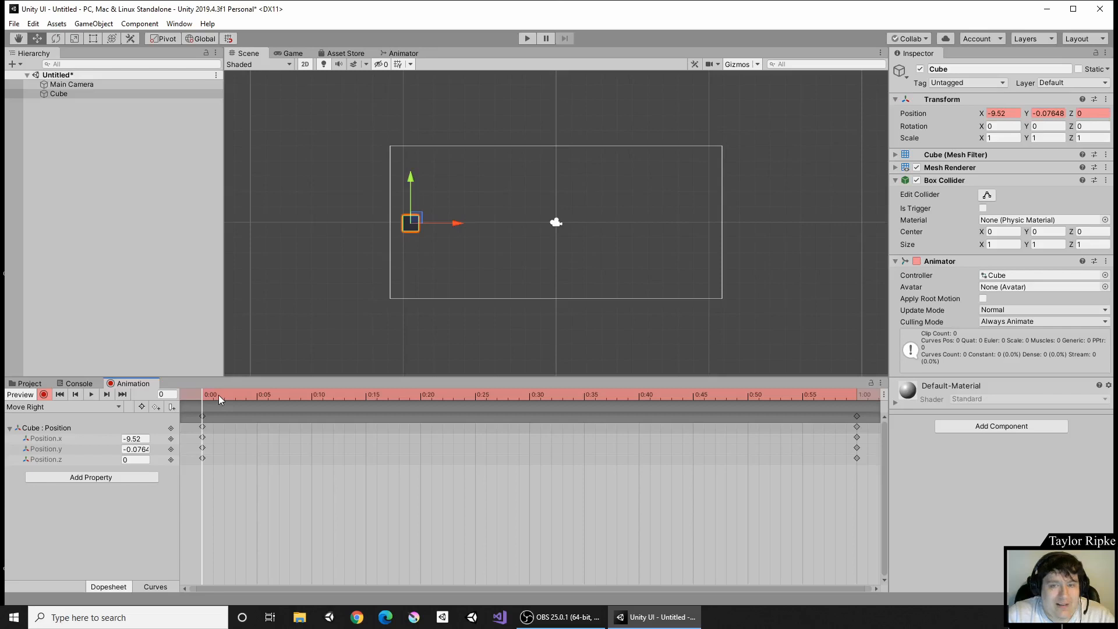
{"action": "left_click_drag", "start_coordinate": [218, 394], "coordinate": [861, 399]}
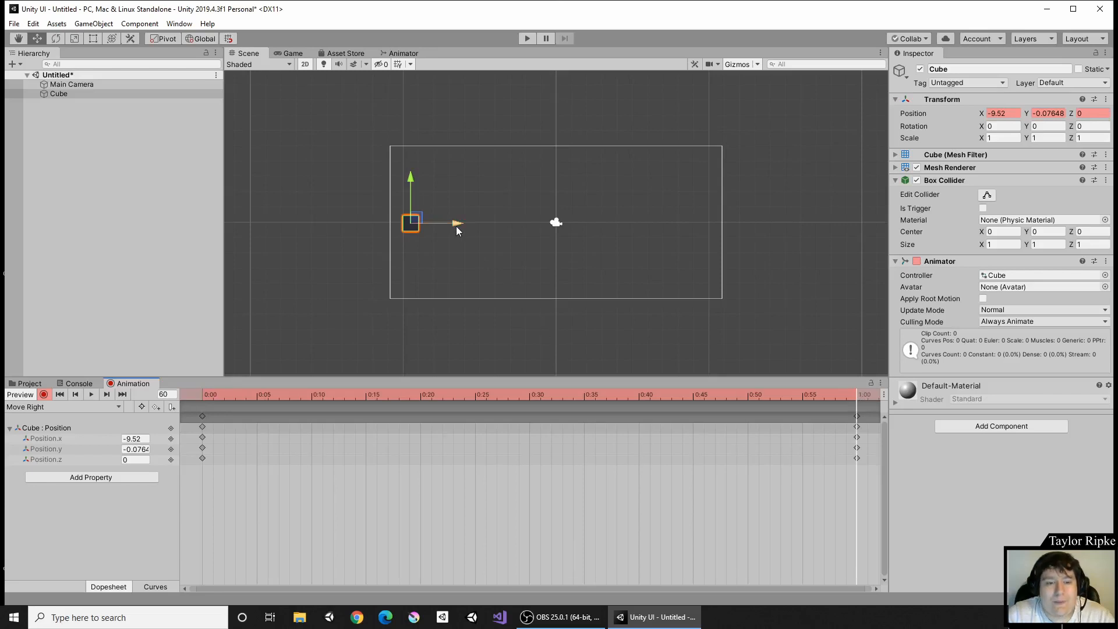
{"action": "left_click_drag", "start_coordinate": [456, 227], "coordinate": [743, 253]}
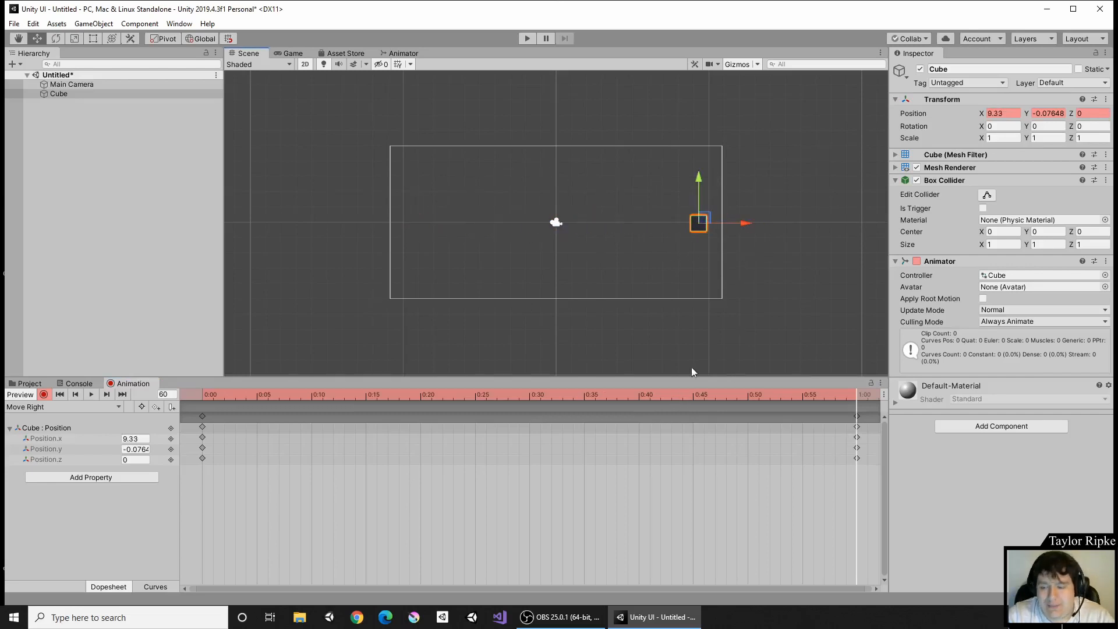
{"action": "left_click", "coordinate": [46, 395]}
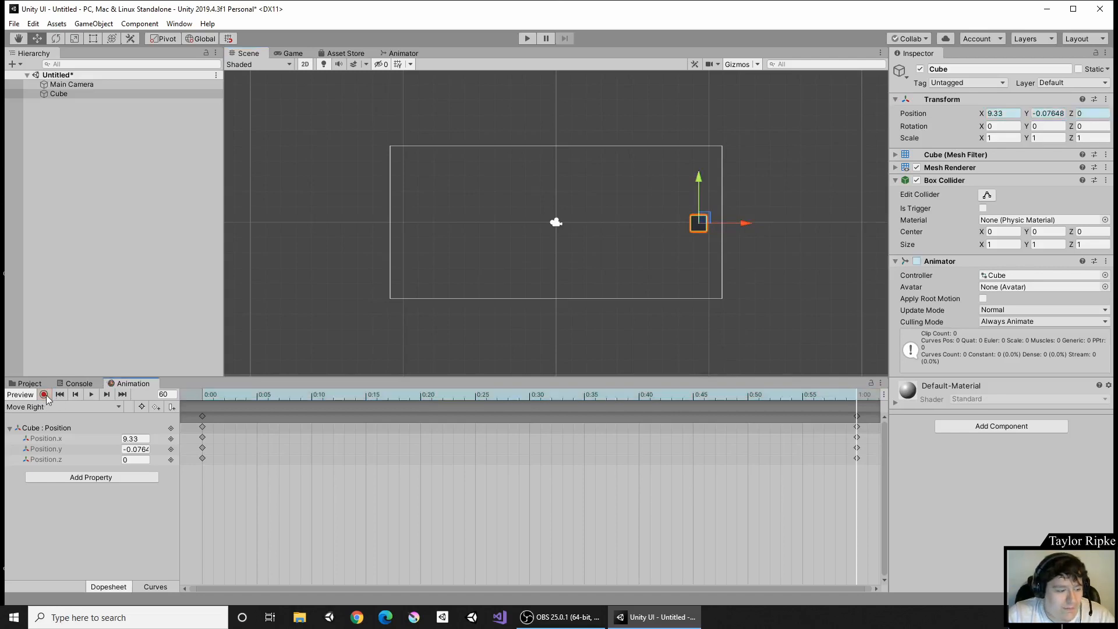
{"action": "left_click_drag", "start_coordinate": [244, 394], "coordinate": [166, 418]}
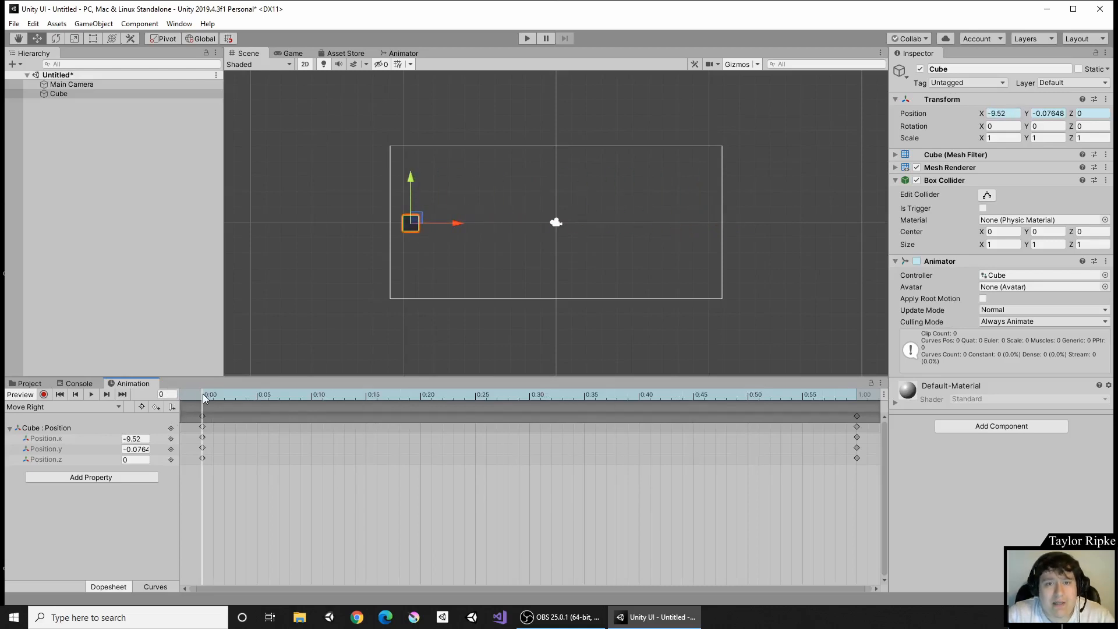
{"action": "mouse_move", "coordinate": [208, 393]}
{"action": "left_mouse_down"}
{"action": "mouse_move", "coordinate": [425, 402]}
{"action": "mouse_move", "coordinate": [201, 397]}
{"action": "left_mouse_up"}
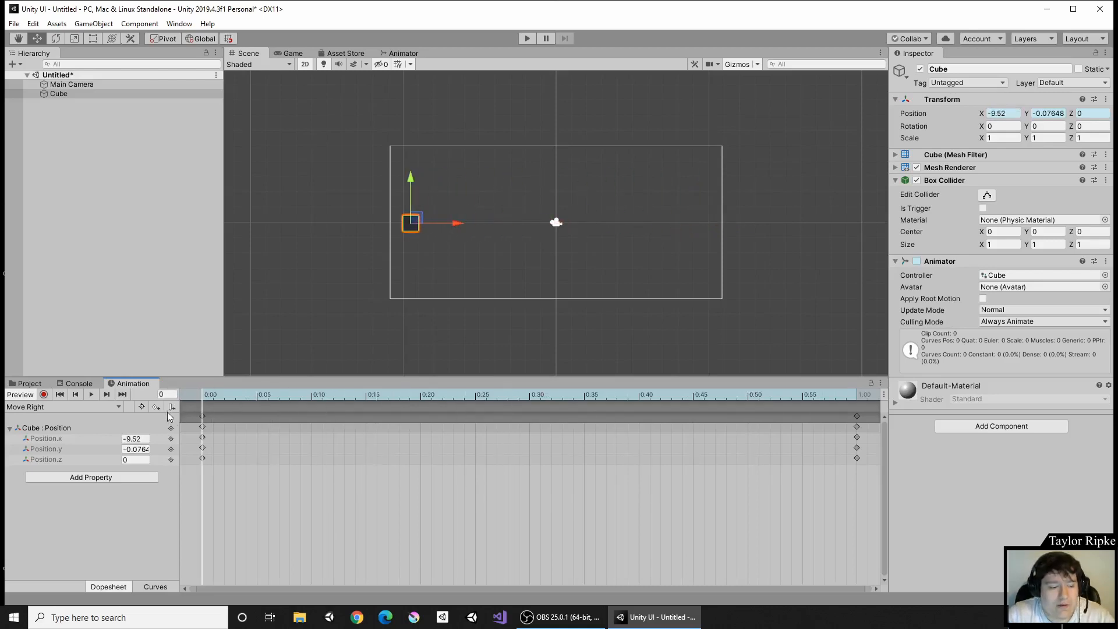
{"action": "left_click", "coordinate": [46, 395]}
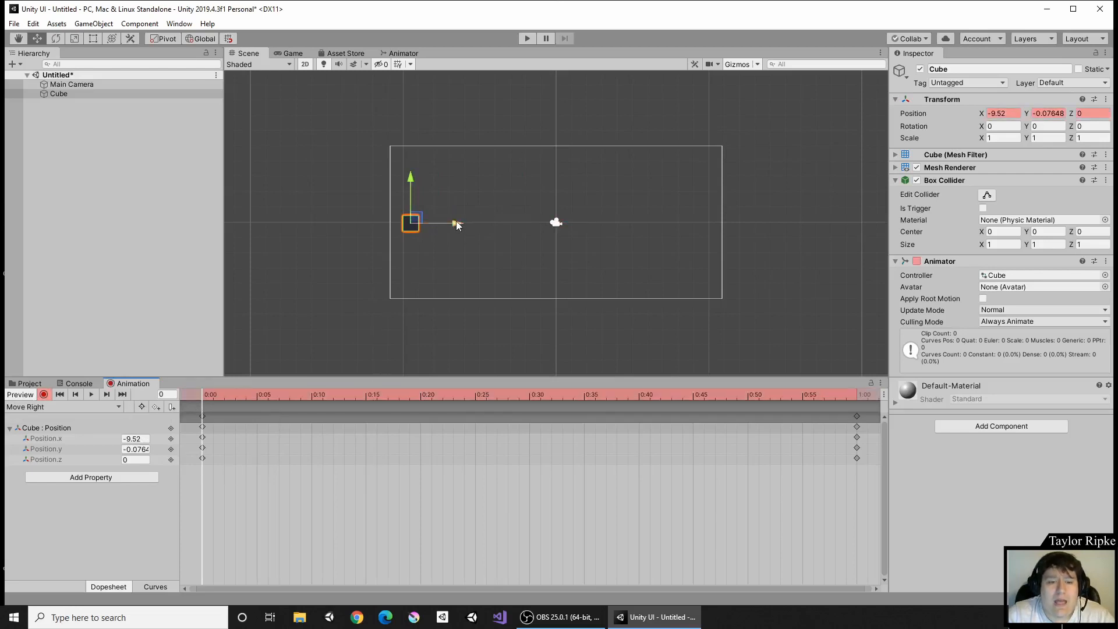
{"action": "left_click_drag", "start_coordinate": [456, 222], "coordinate": [602, 223]}
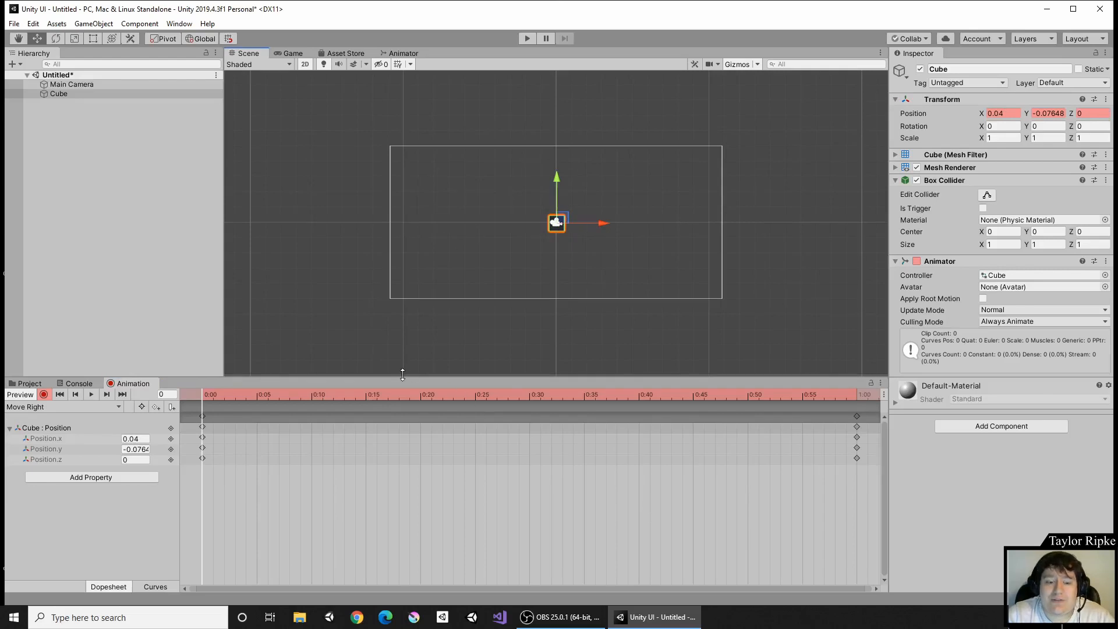
{"action": "left_click_drag", "start_coordinate": [161, 414], "coordinate": [16, 428]}
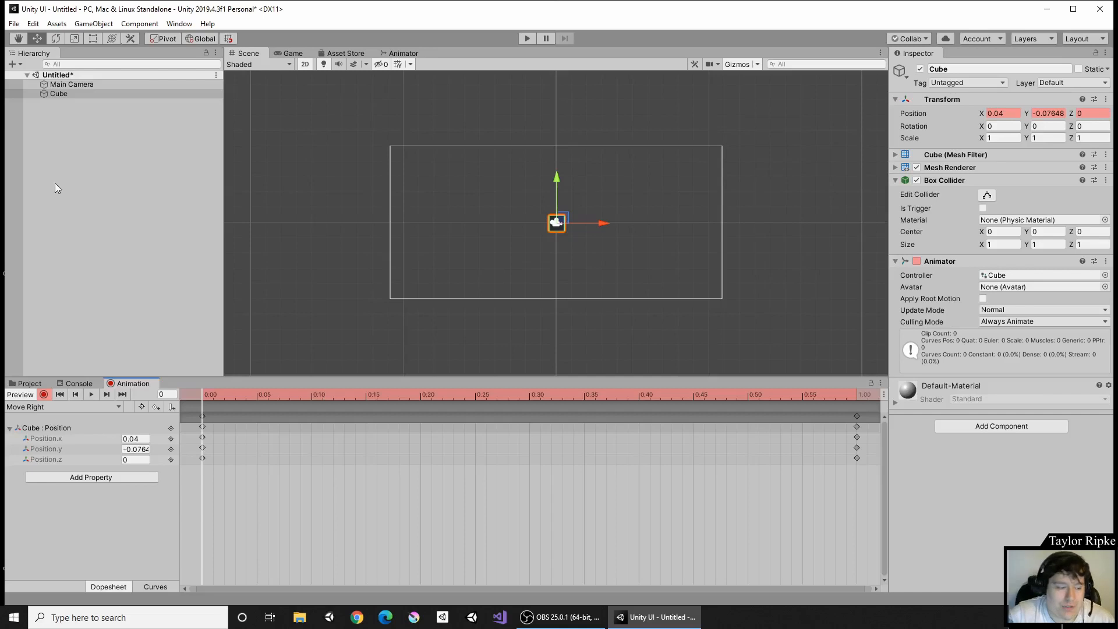
{"action": "left_click", "coordinate": [43, 394]}
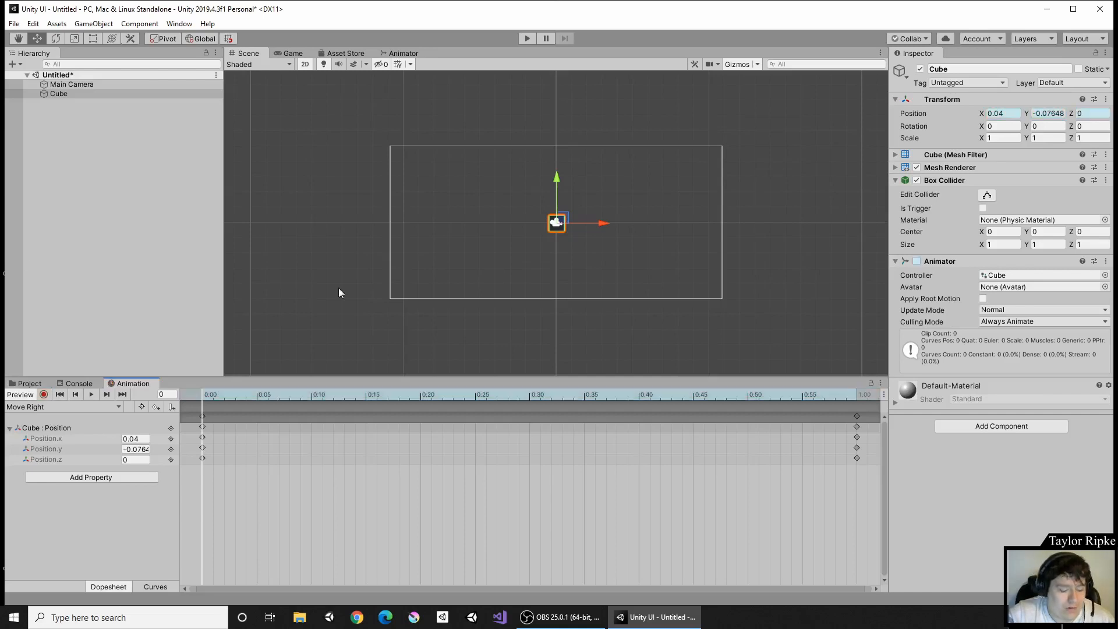
{"action": "key", "text": "ctrl+z"}
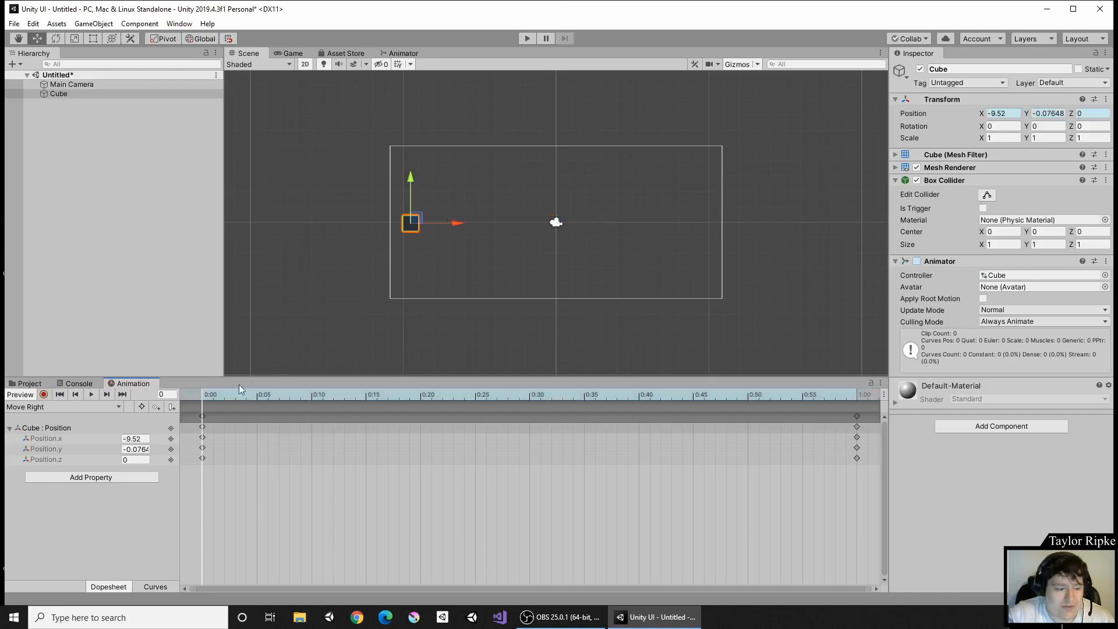
Step: Return the playhead to frame 0 and test-run the scene to watch the cube's Move Right animation
{"action": "mouse_move", "coordinate": [215, 394]}
{"action": "left_mouse_down"}
{"action": "mouse_move", "coordinate": [850, 396]}
{"action": "mouse_move", "coordinate": [203, 395]}
{"action": "left_mouse_up"}
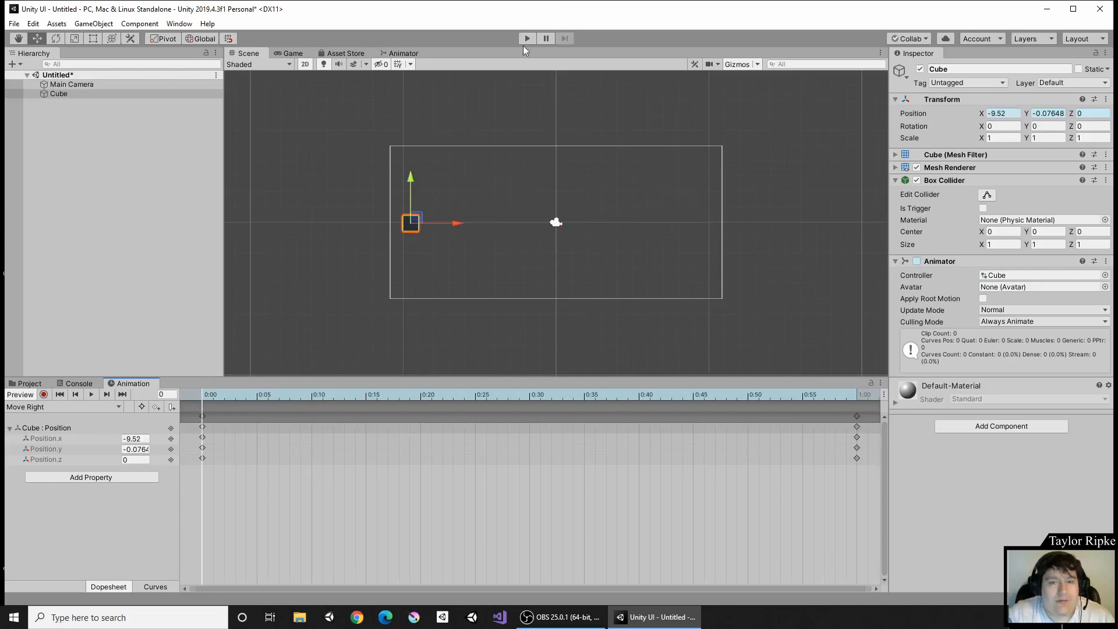
{"action": "left_click", "coordinate": [531, 40]}
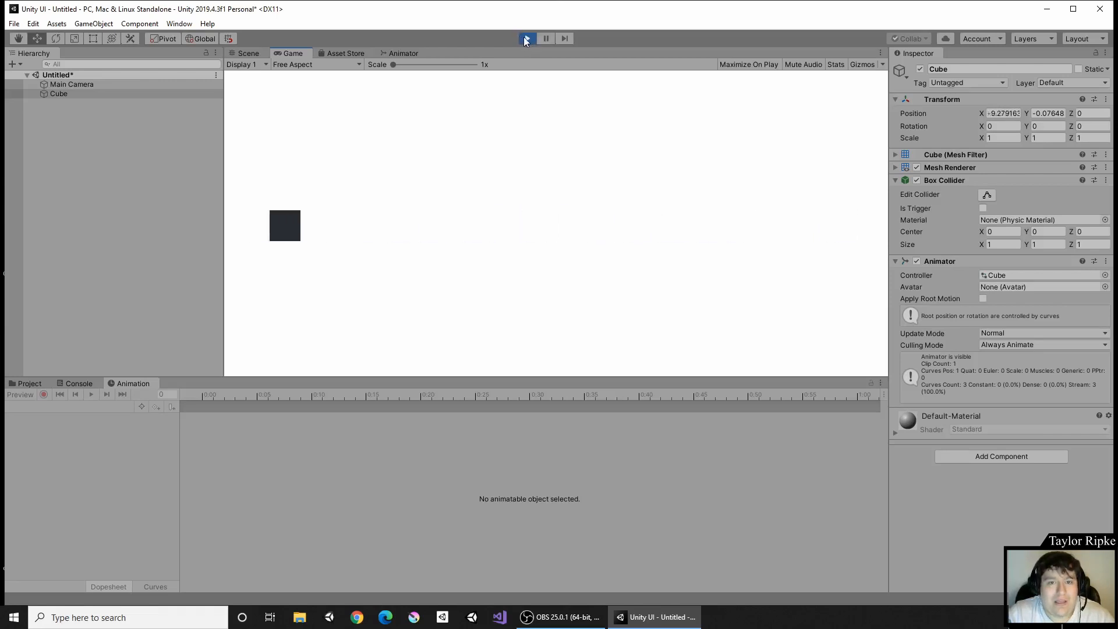
{"action": "left_click", "coordinate": [532, 37]}
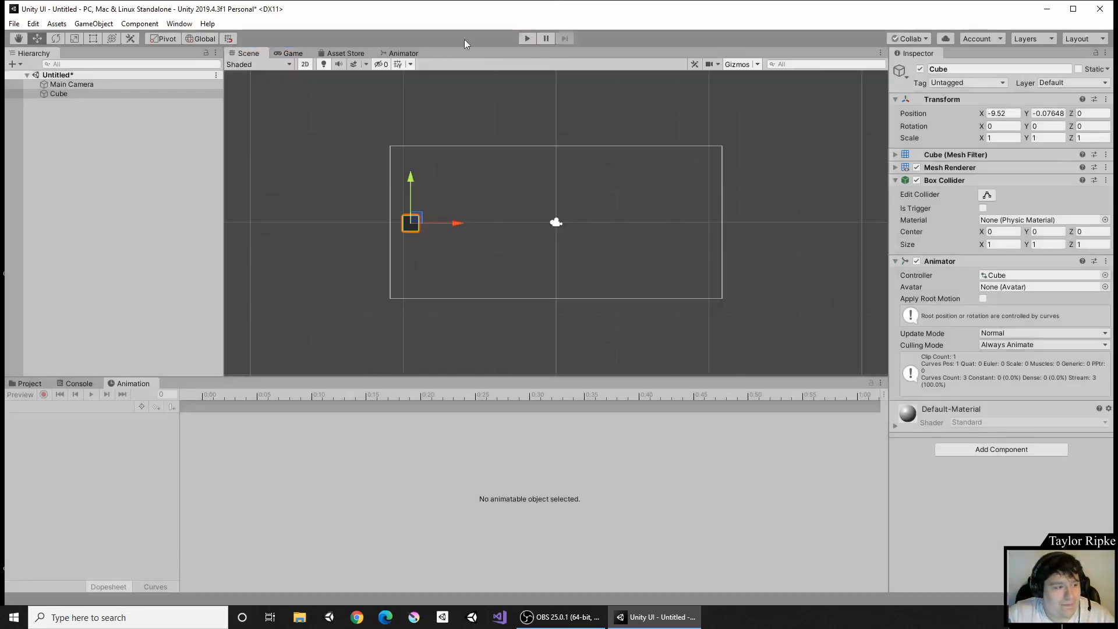
Step: Open the cube's animator controller and set the Move Right state's speed to .5
{"action": "left_click", "coordinate": [124, 94]}
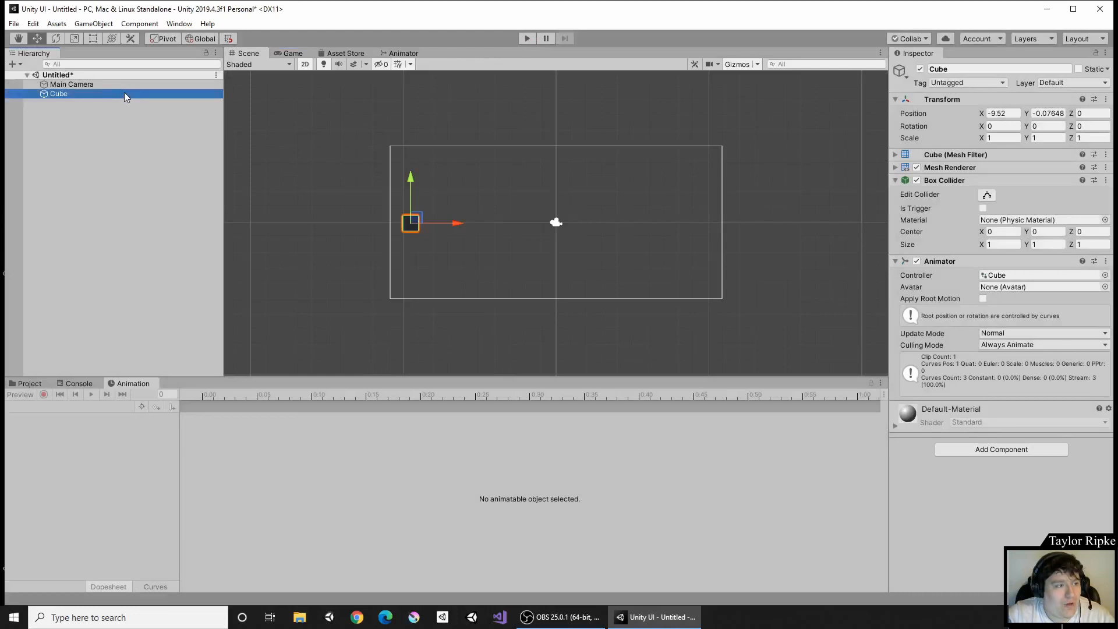
{"action": "left_click", "coordinate": [316, 443]}
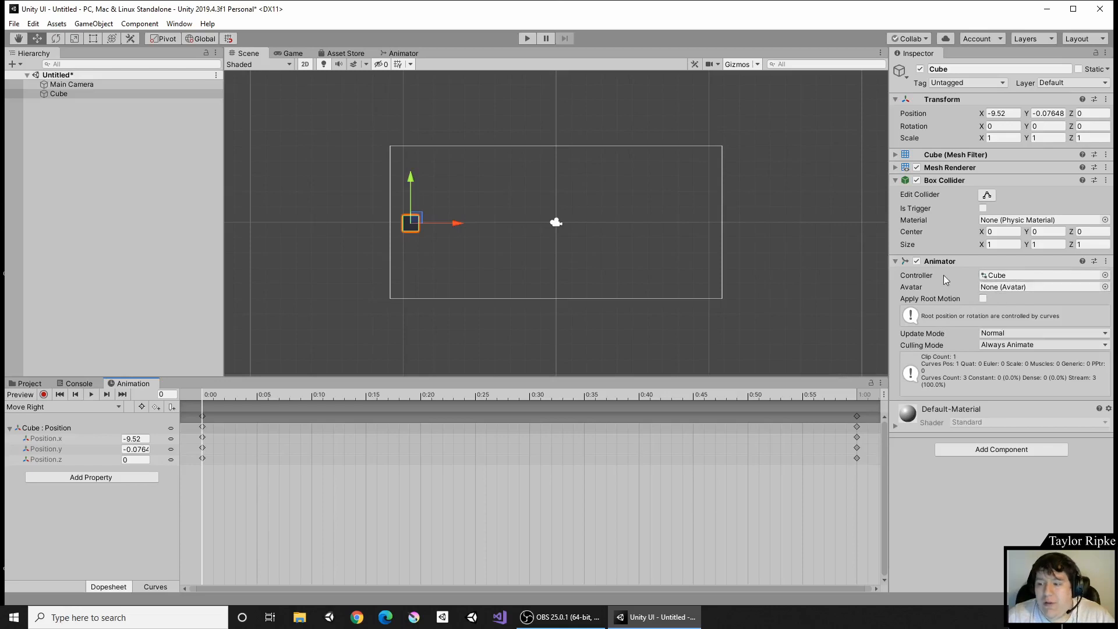
{"action": "double_click", "coordinate": [1006, 275]}
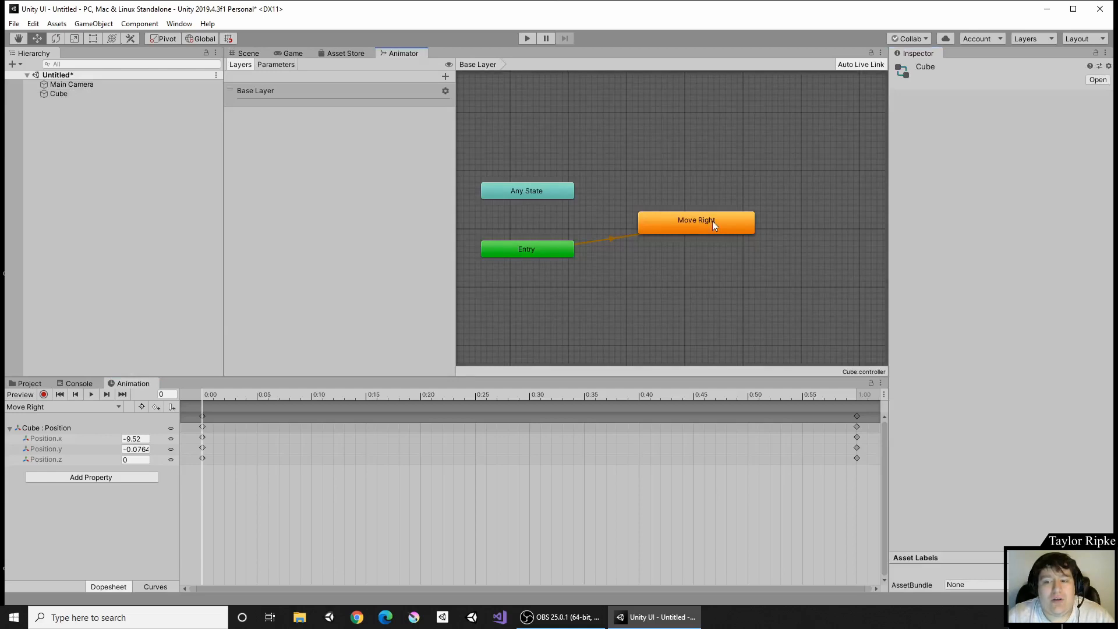
{"action": "left_click", "coordinate": [692, 221]}
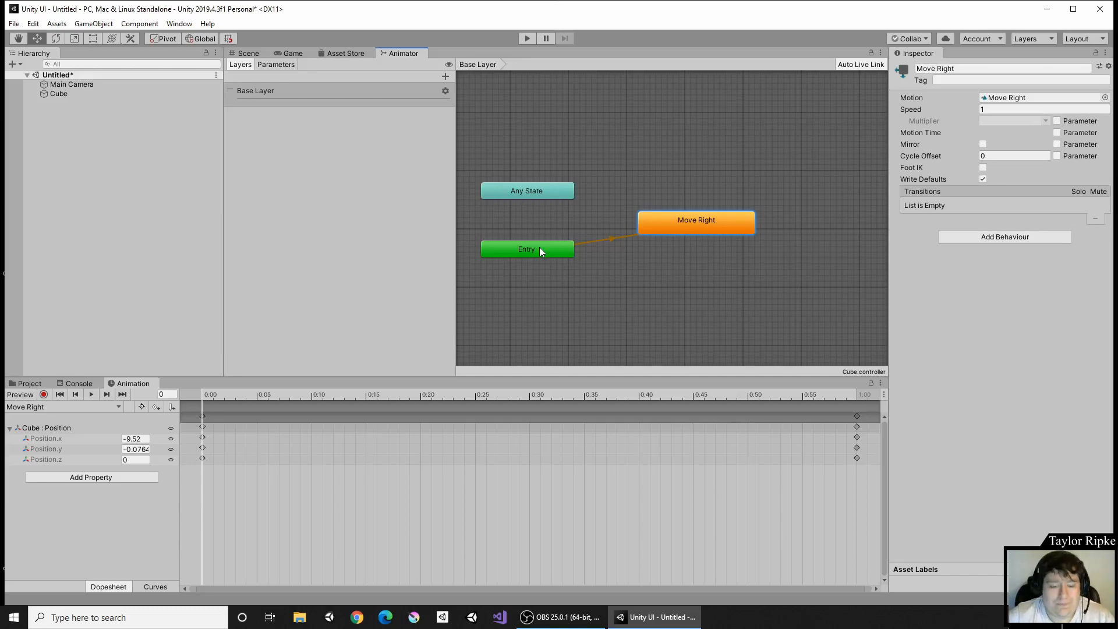
{"action": "left_click", "coordinate": [955, 115]}
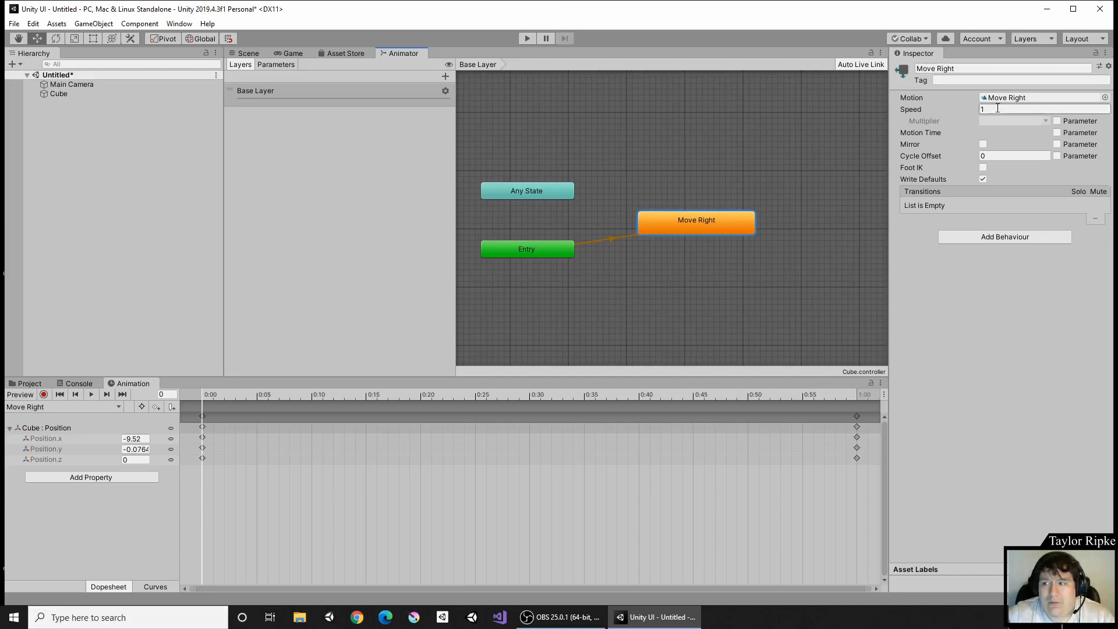
{"action": "type", "text": ".5"}
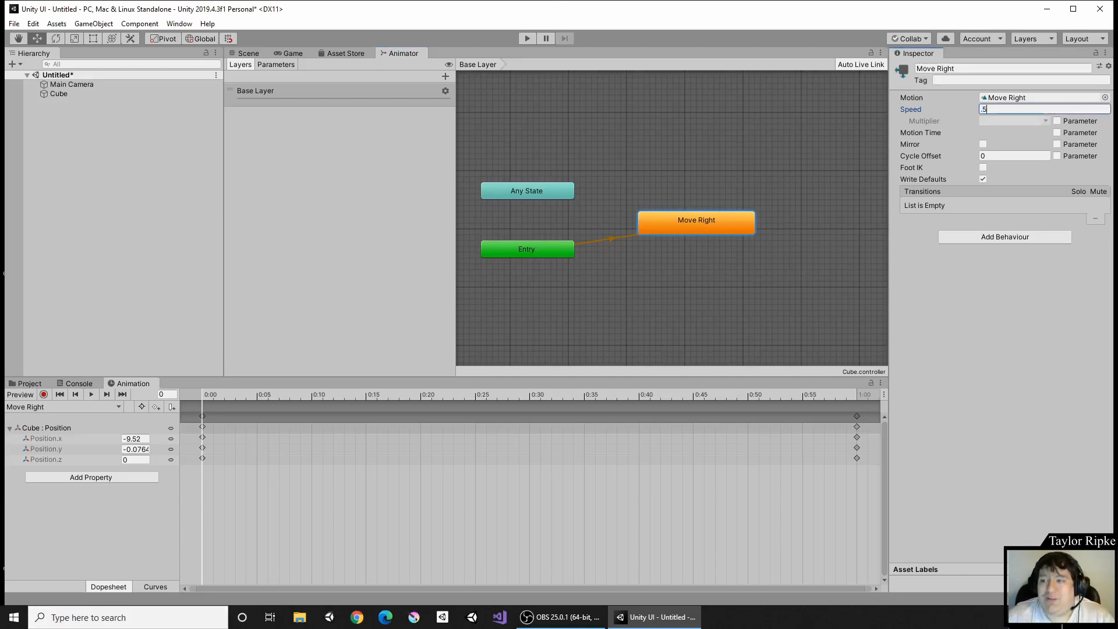
Step: Test-run the scene to watch the cube's slowed motion, and set the Move Right state's speed to 1
{"action": "left_click", "coordinate": [533, 40]}
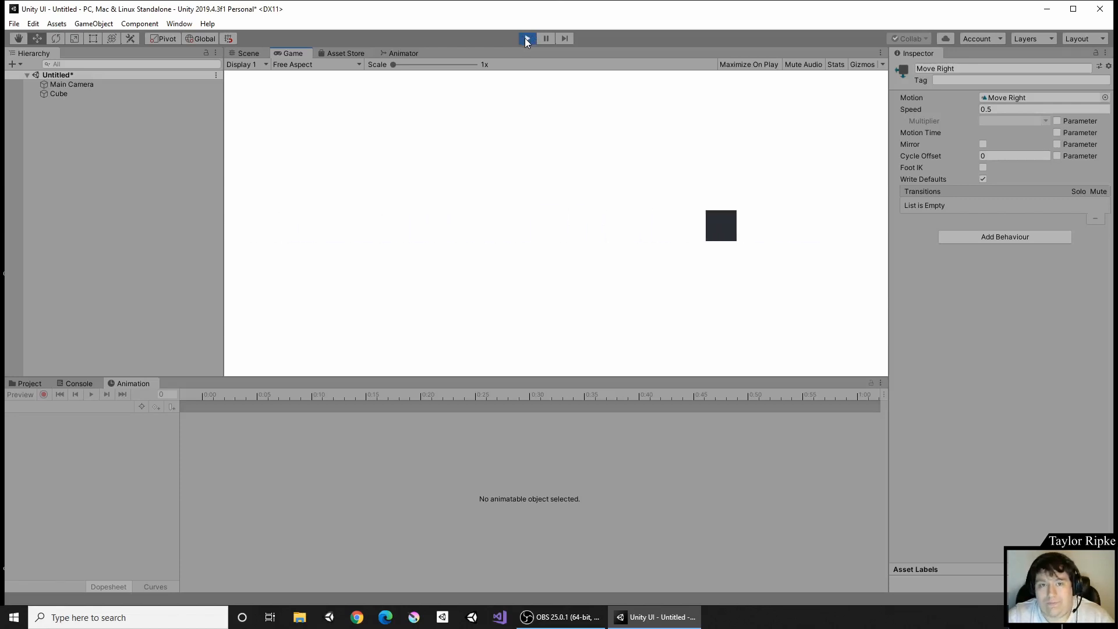
{"action": "left_click", "coordinate": [526, 41]}
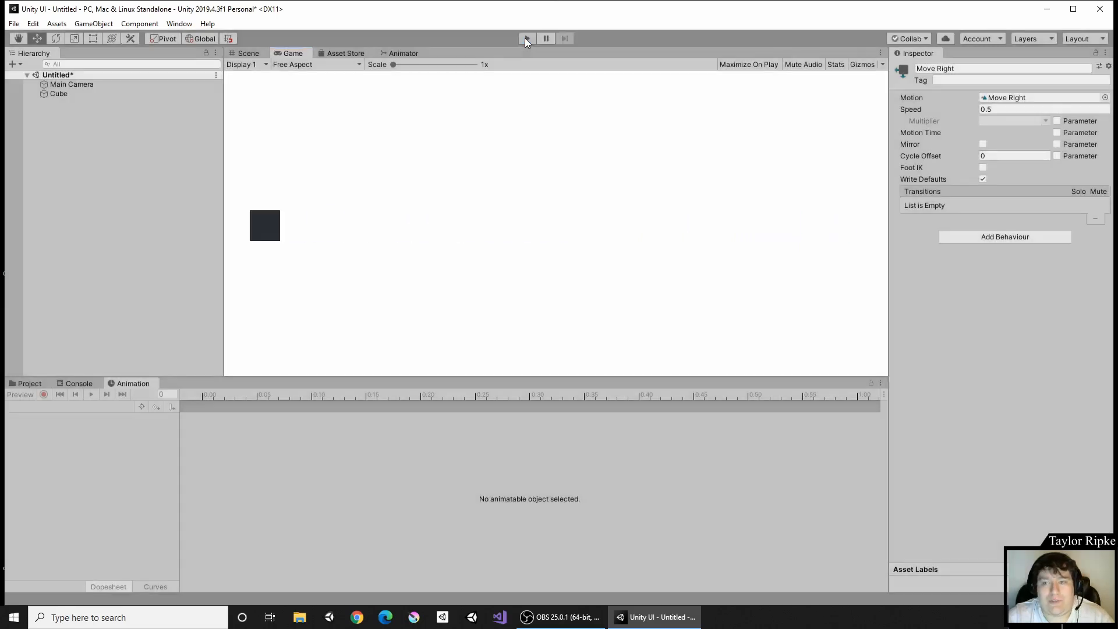
{"action": "left_click", "coordinate": [996, 109]}
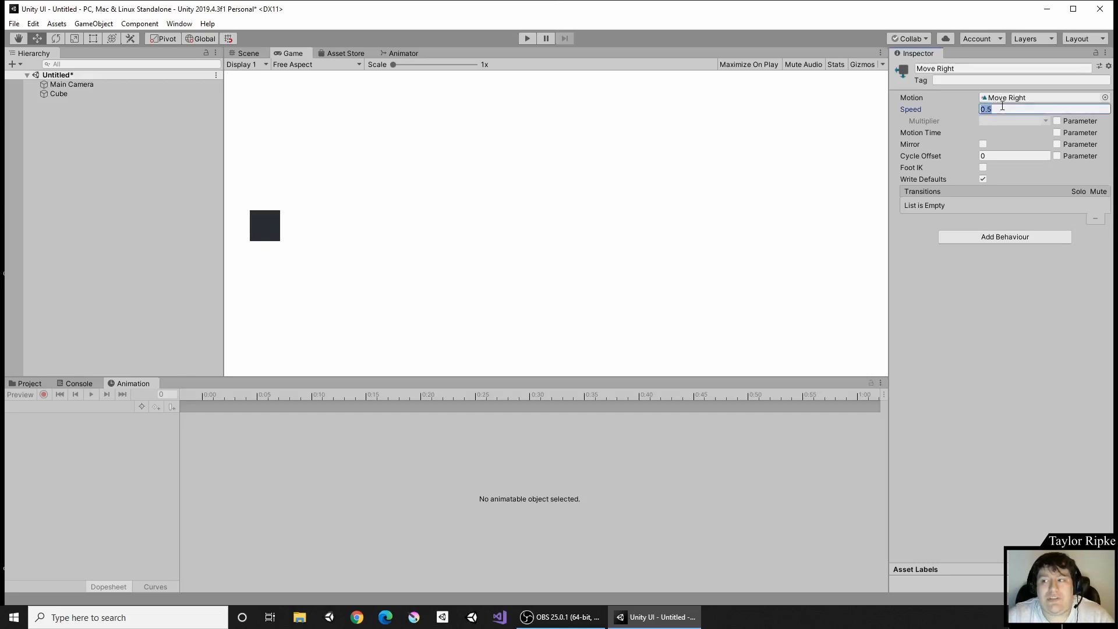
{"action": "type", "text": "1"}
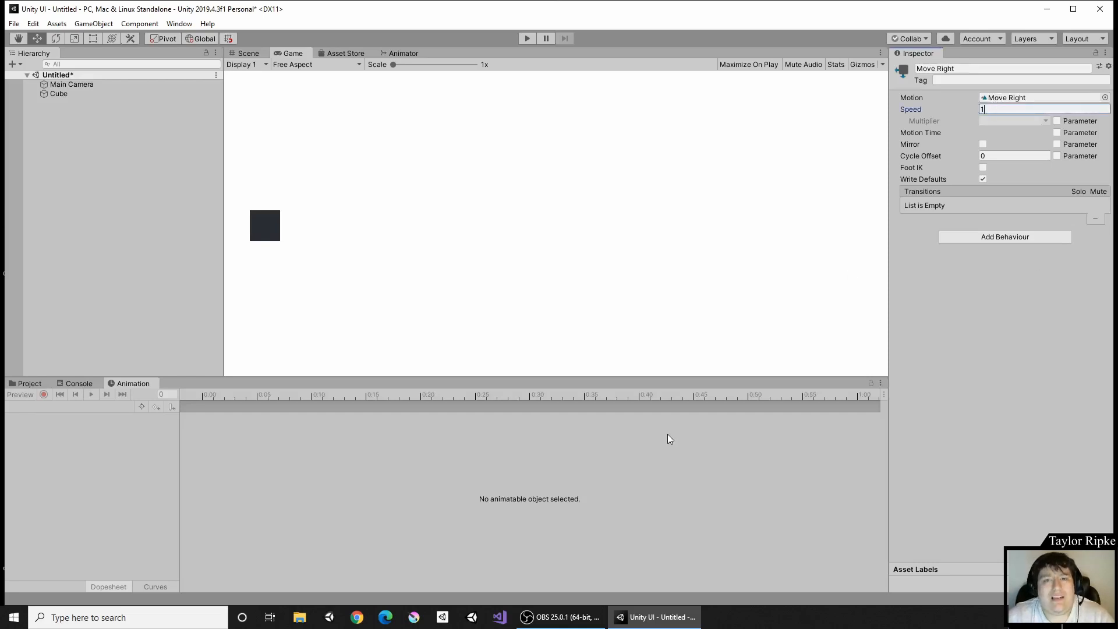
{"action": "left_click", "coordinate": [247, 412]}
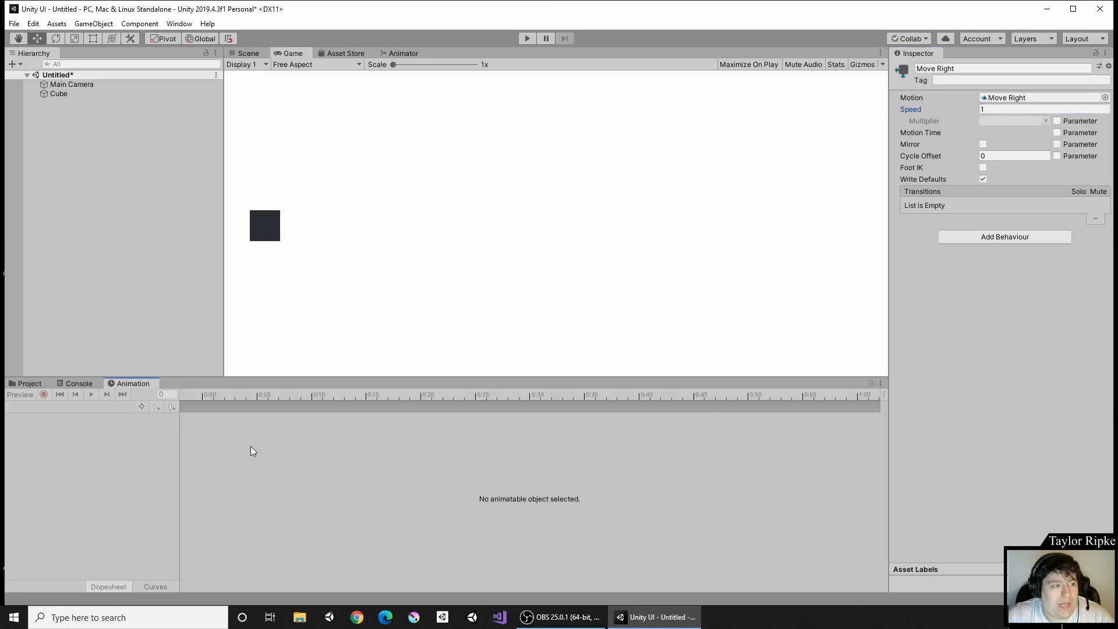
Step: Move the last position keyframe of the cube's Move Right clip to 3:00 on the timeline
{"action": "left_click", "coordinate": [59, 92]}
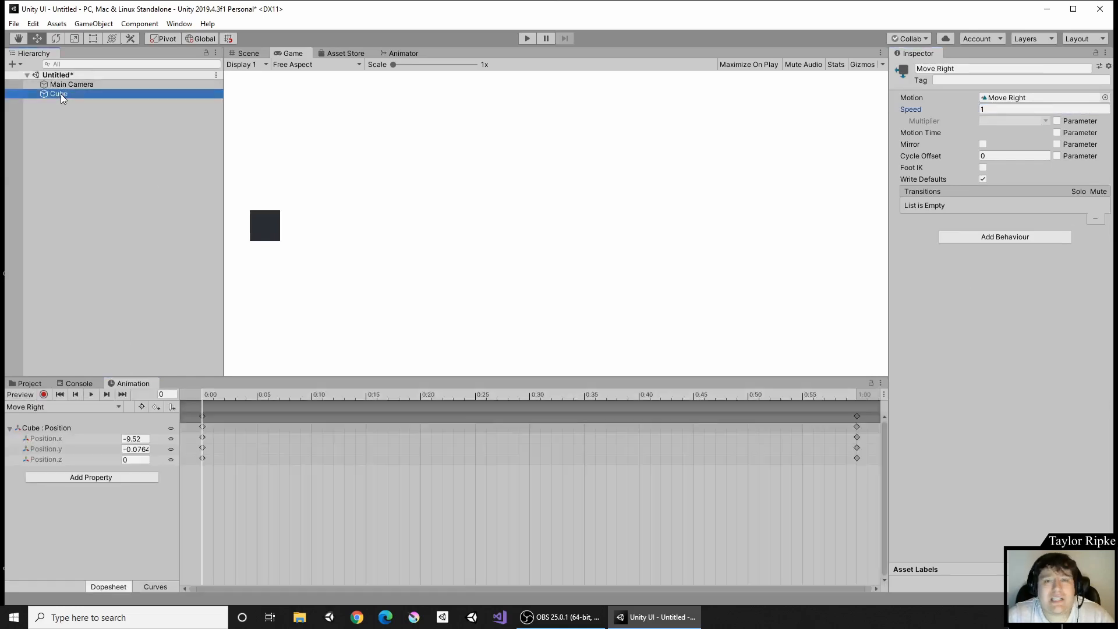
{"action": "scroll", "coordinate": [438, 450], "scroll_direction": "down", "scroll_amount": 1}
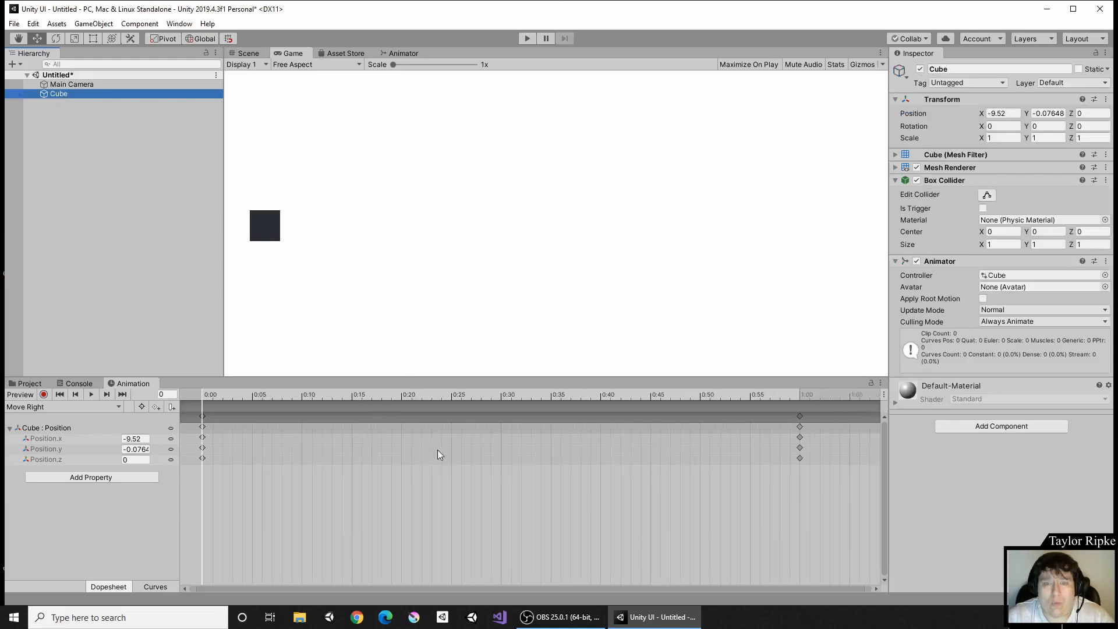
{"action": "scroll", "coordinate": [438, 449], "scroll_direction": "down", "scroll_amount": 6}
{"action": "scroll", "coordinate": [422, 464], "scroll_direction": "down", "scroll_amount": 6}
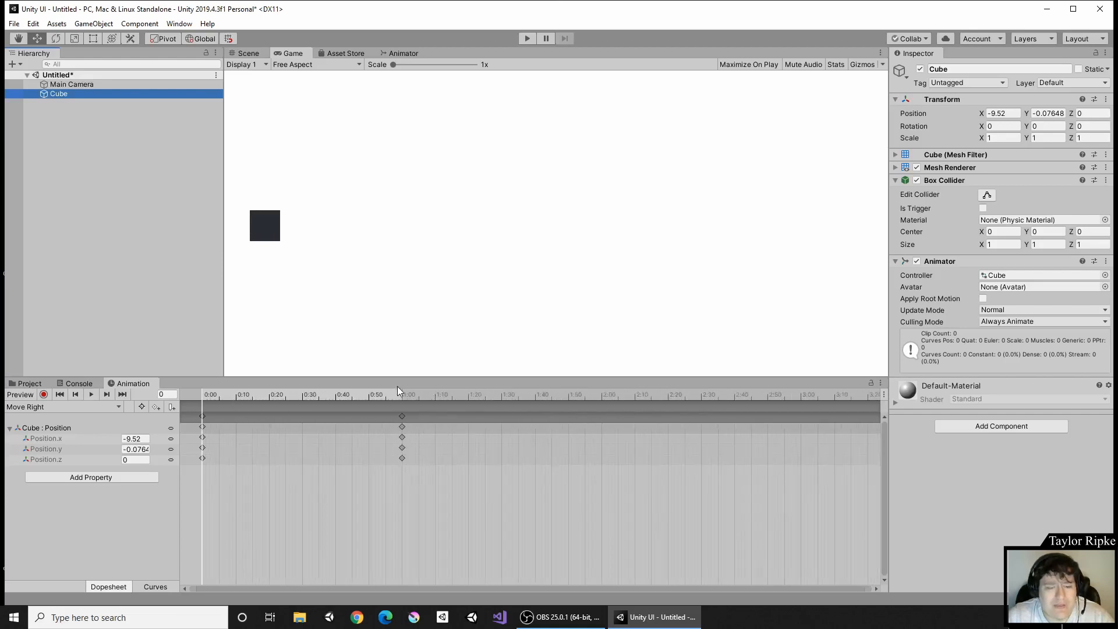
{"action": "scroll", "coordinate": [774, 466], "scroll_direction": "down", "scroll_amount": 5}
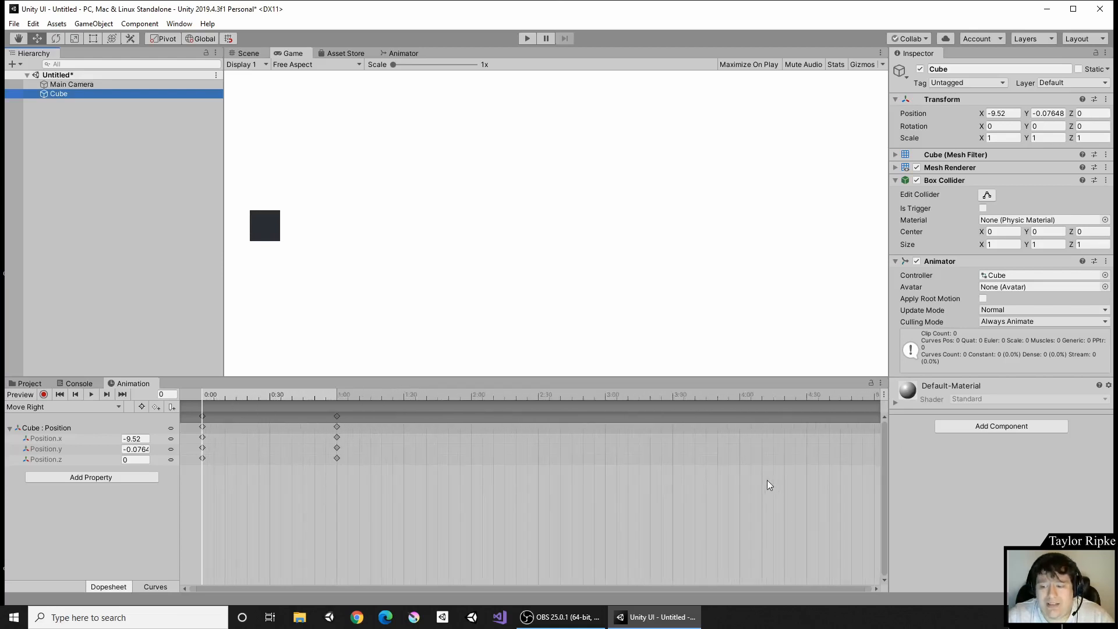
{"action": "scroll", "coordinate": [780, 478], "scroll_direction": "up", "scroll_amount": 2}
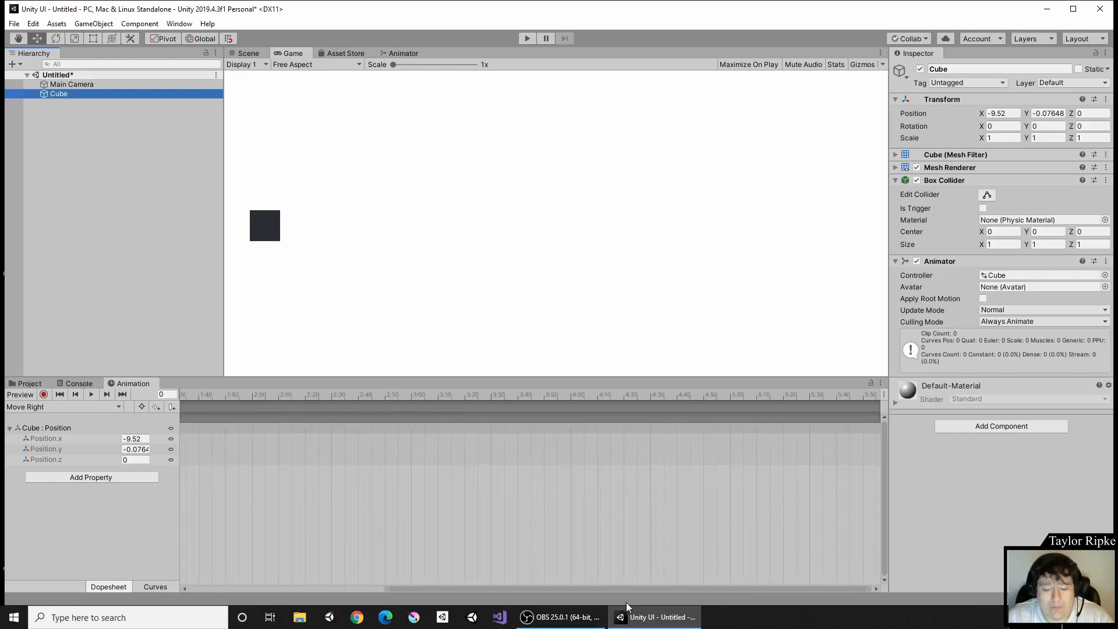
{"action": "left_click_drag", "start_coordinate": [673, 588], "coordinate": [390, 584]}
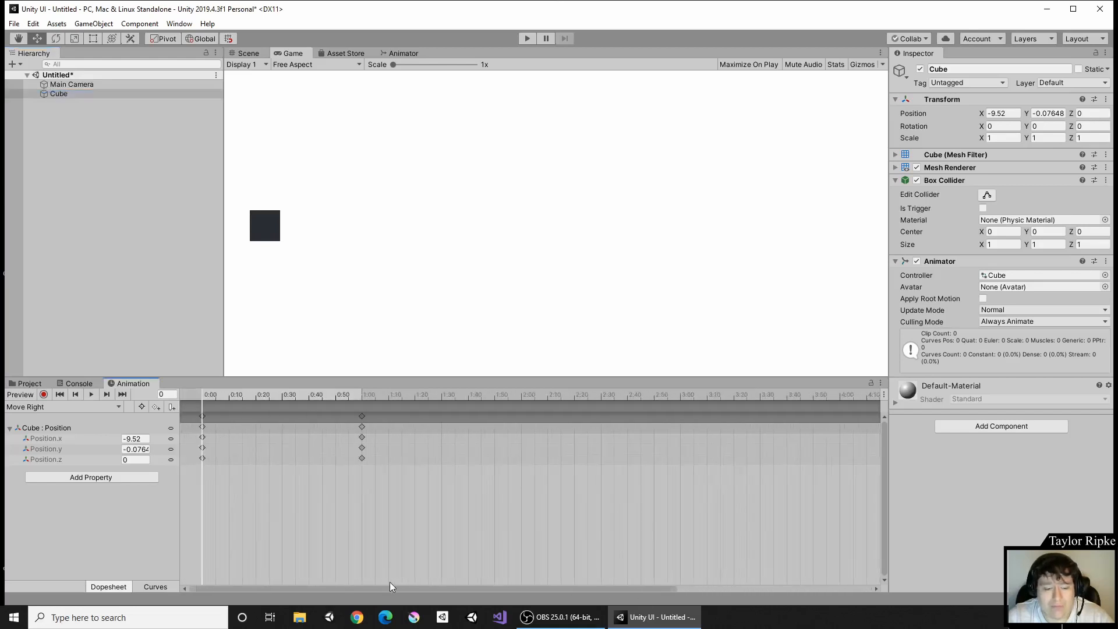
{"action": "left_click", "coordinate": [362, 416]}
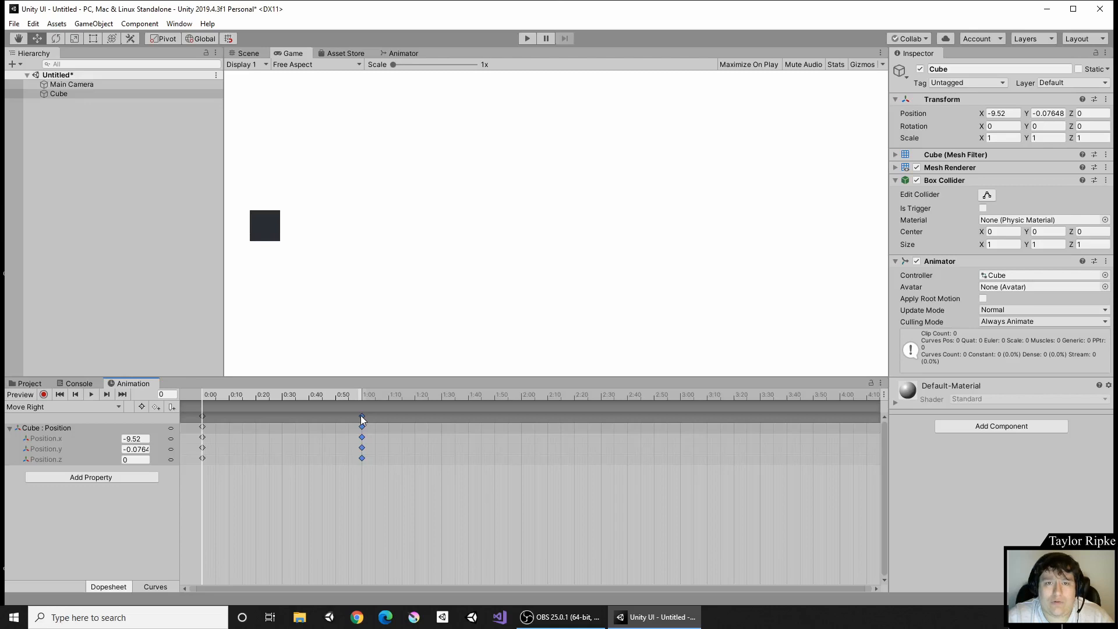
{"action": "left_click_drag", "start_coordinate": [362, 419], "coordinate": [681, 444]}
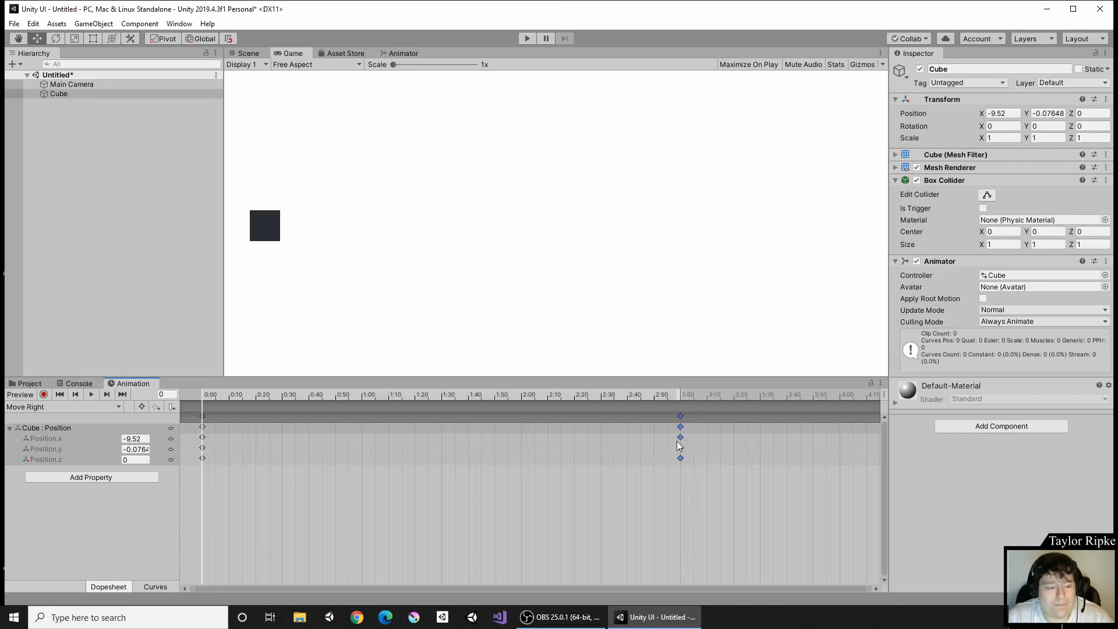
Step: Test-run the scene with the cube selected to watch the lengthened Move Right animation, and stop playback
{"action": "left_click", "coordinate": [527, 38]}
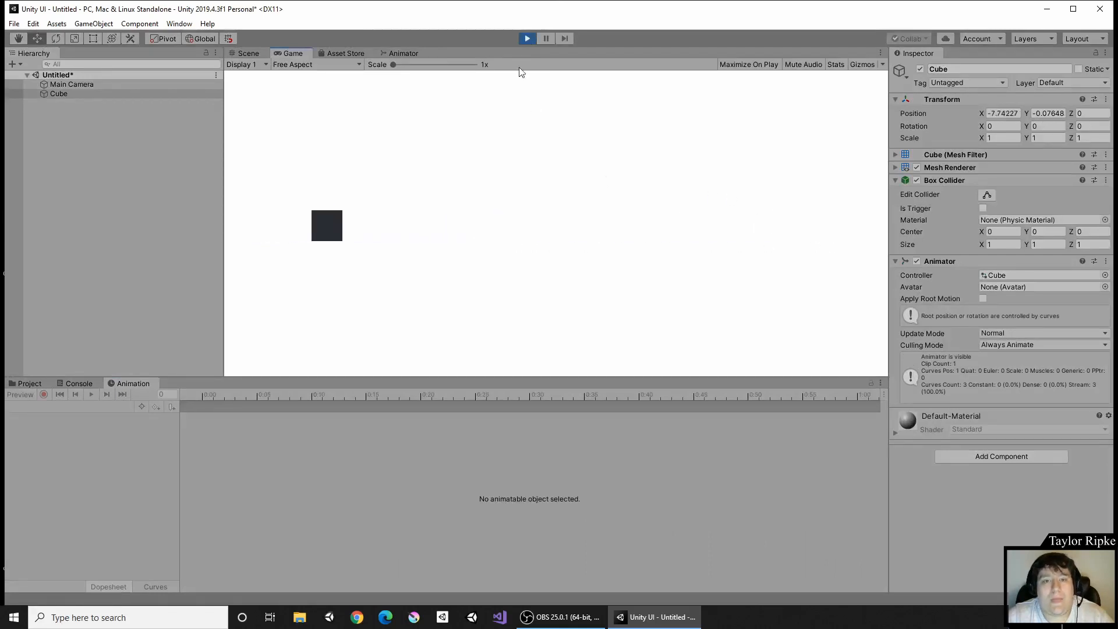
{"action": "left_click", "coordinate": [129, 384]}
{"action": "left_click", "coordinate": [59, 94]}
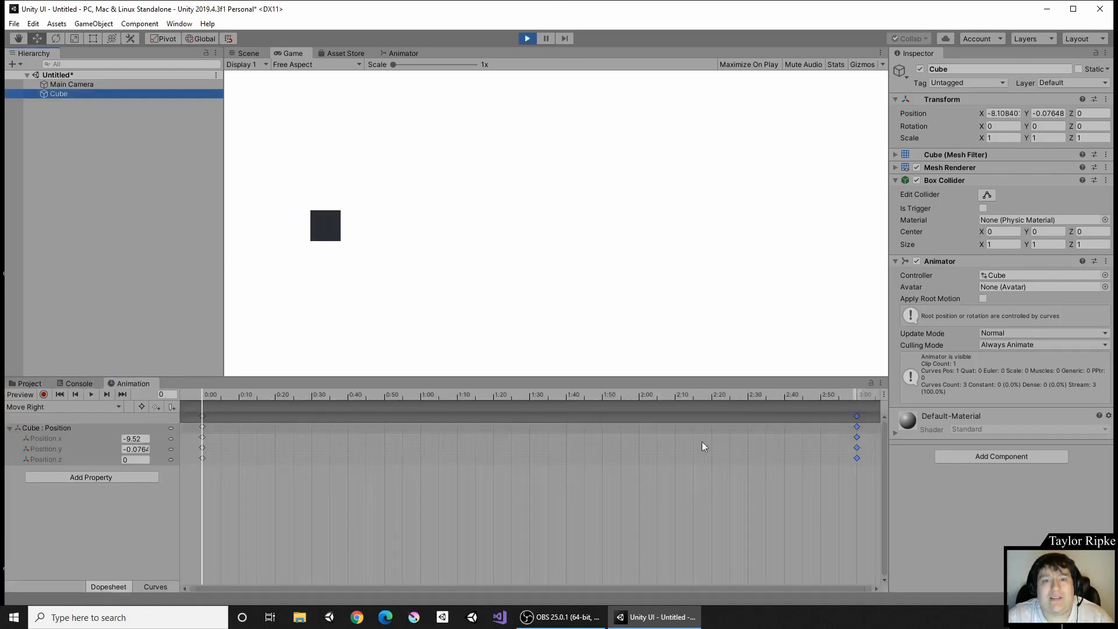
{"action": "left_click", "coordinate": [531, 39]}
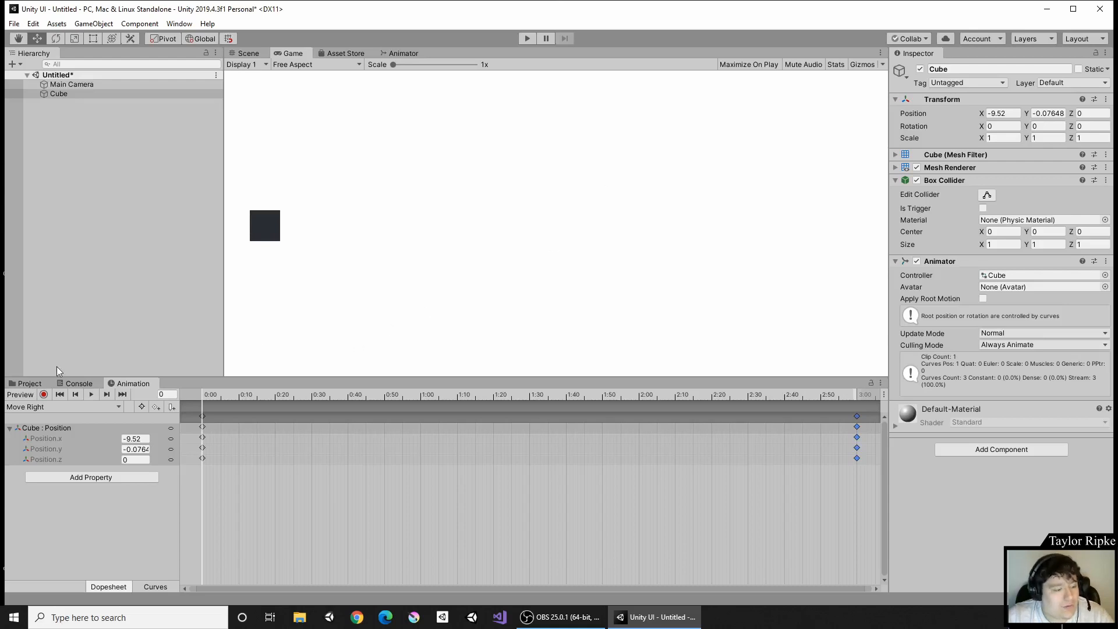
Step: Assign the Cube animator controller asset to the Cube object and locate it from the object's Animator component
{"action": "left_click", "coordinate": [26, 385]}
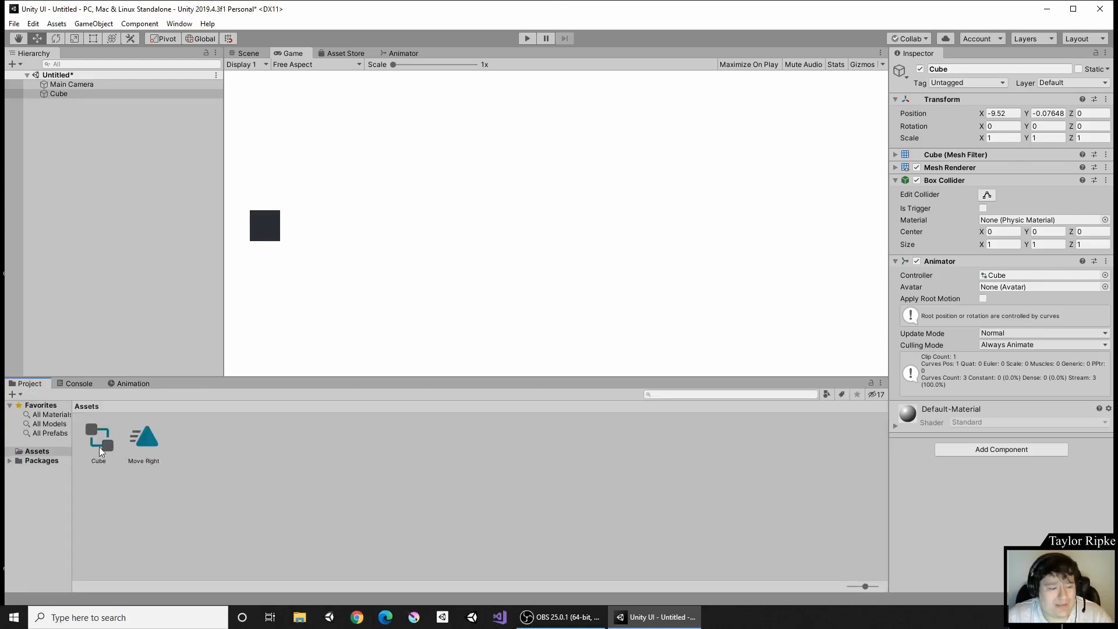
{"action": "left_click", "coordinate": [103, 449]}
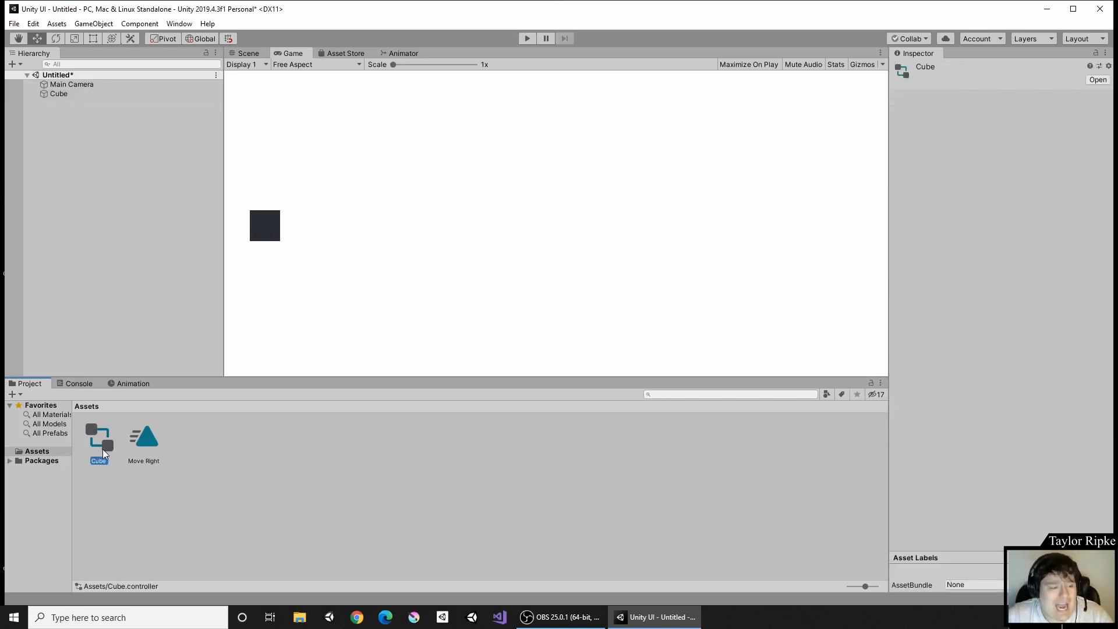
{"action": "left_click_drag", "start_coordinate": [102, 449], "coordinate": [61, 100]}
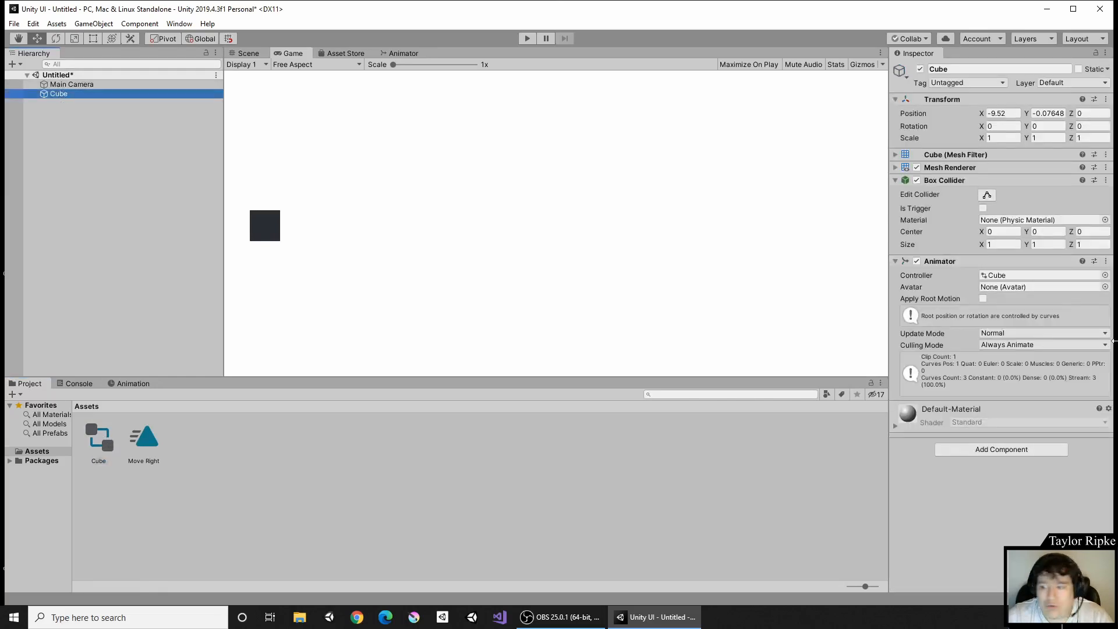
{"action": "left_click", "coordinate": [1004, 278]}
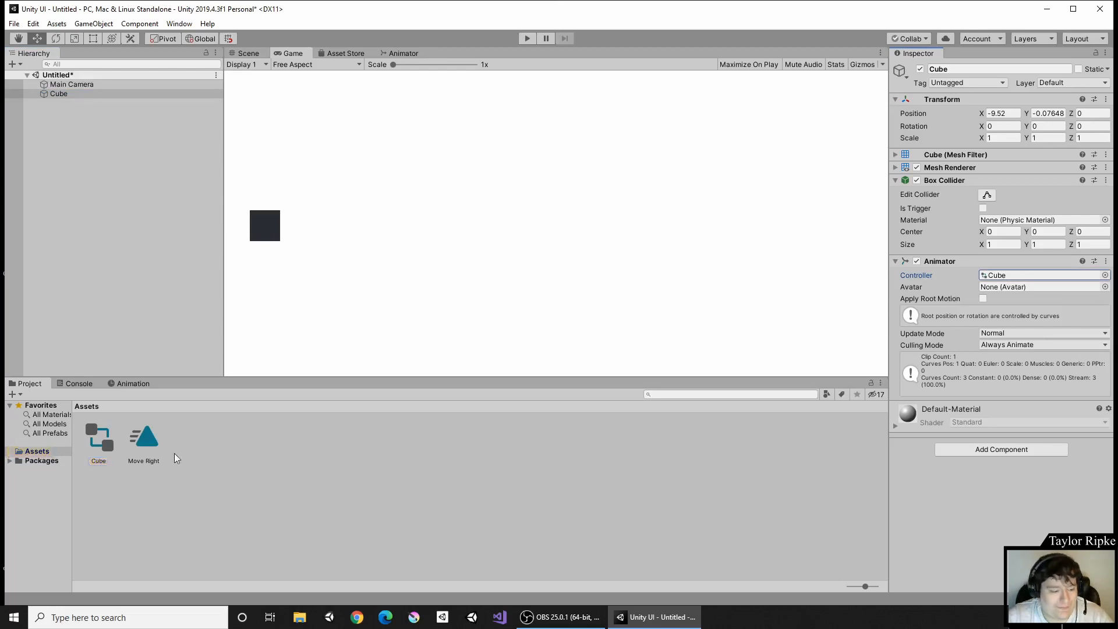
Step: Disable Loop Time on the Move Right clip asset and test-run the scene to check that the cube moves only once
{"action": "left_click", "coordinate": [145, 442]}
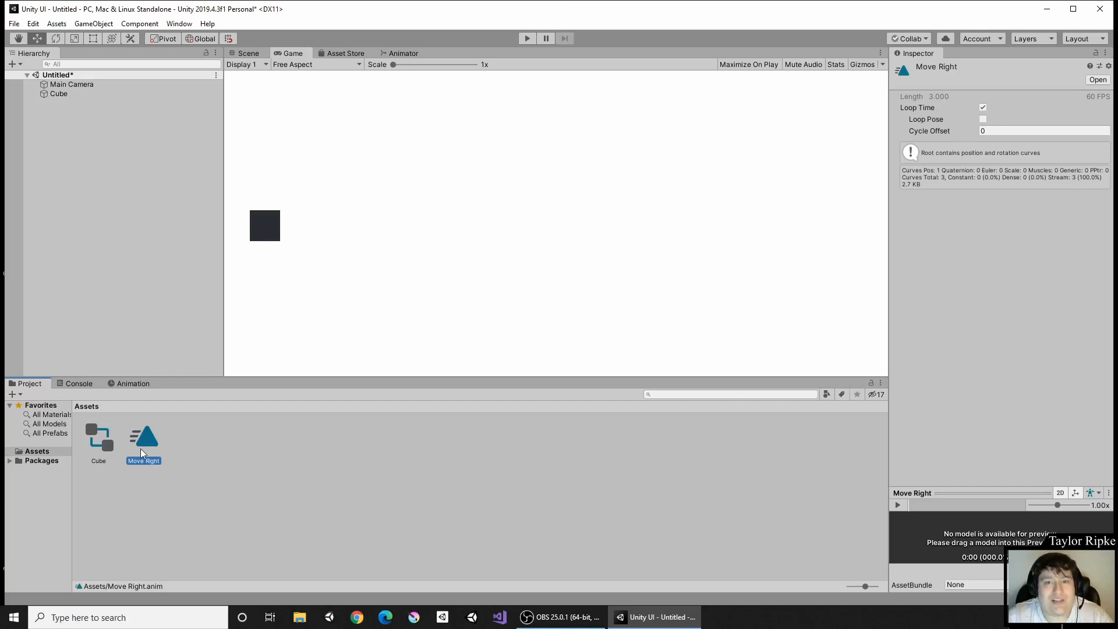
{"action": "left_click", "coordinate": [625, 342]}
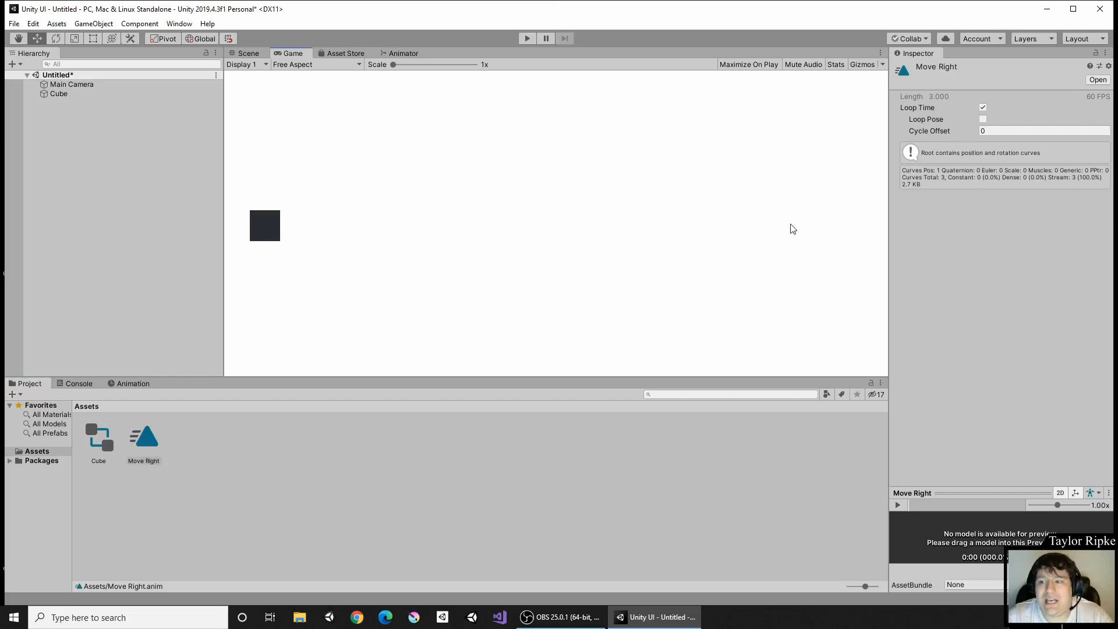
{"action": "left_click", "coordinate": [983, 107]}
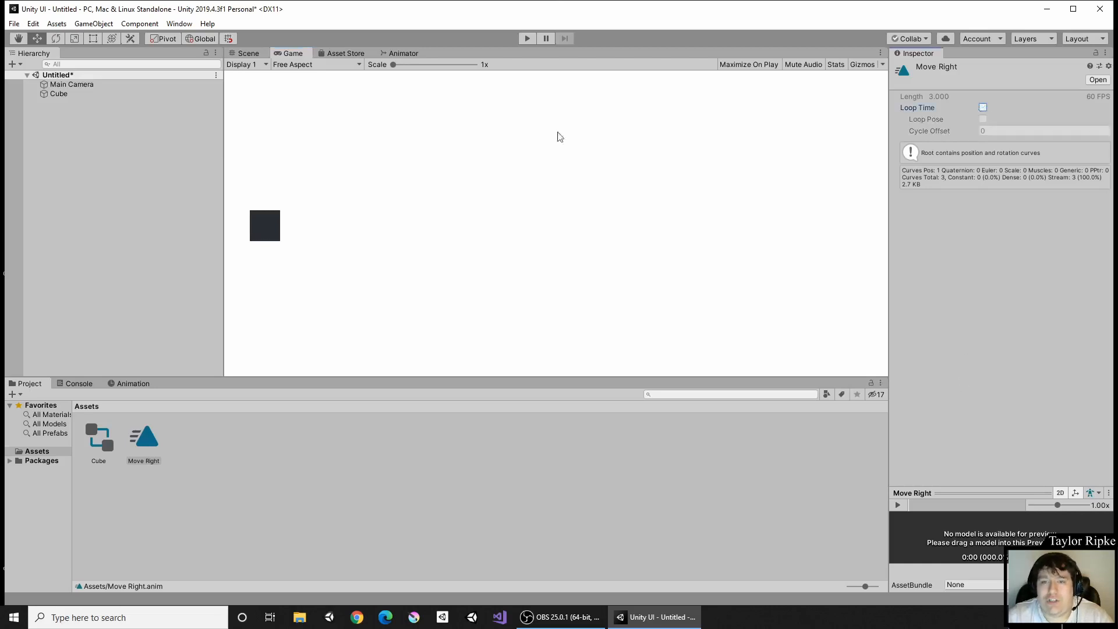
{"action": "left_click", "coordinate": [528, 38]}
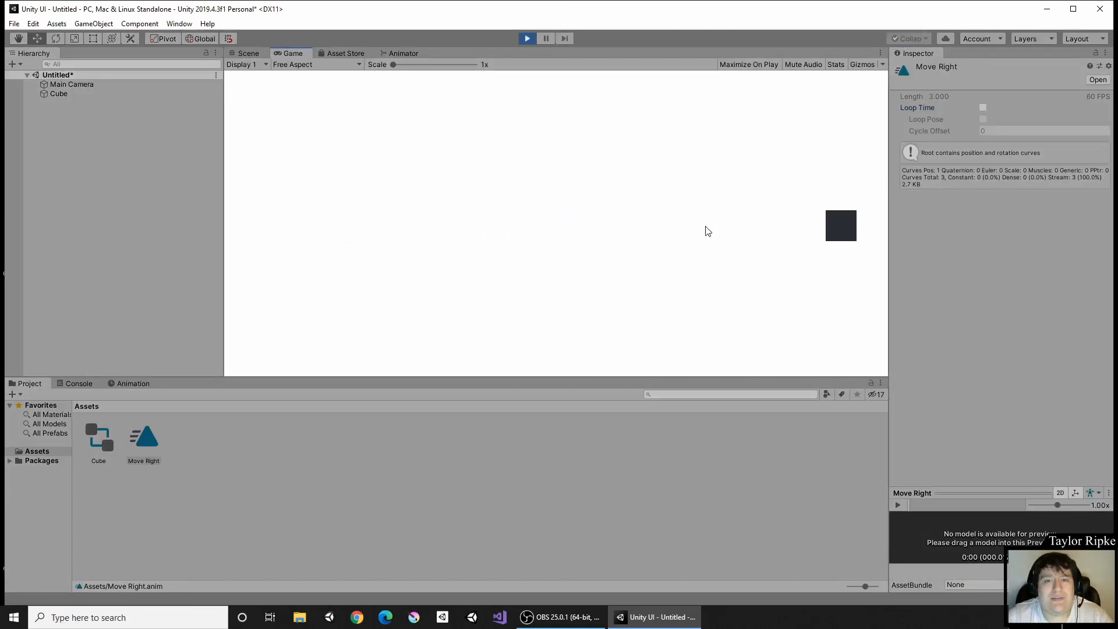
{"action": "left_click", "coordinate": [527, 38]}
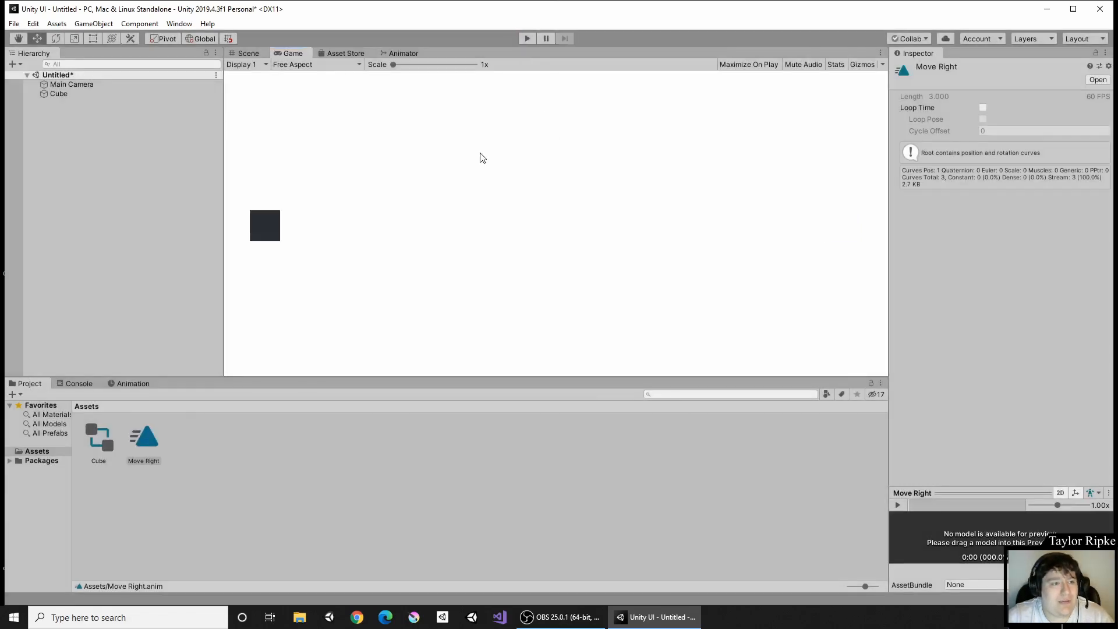
Step: Add the Transform Scale property to the cube's Move Right animation clip
{"action": "left_click", "coordinate": [132, 98]}
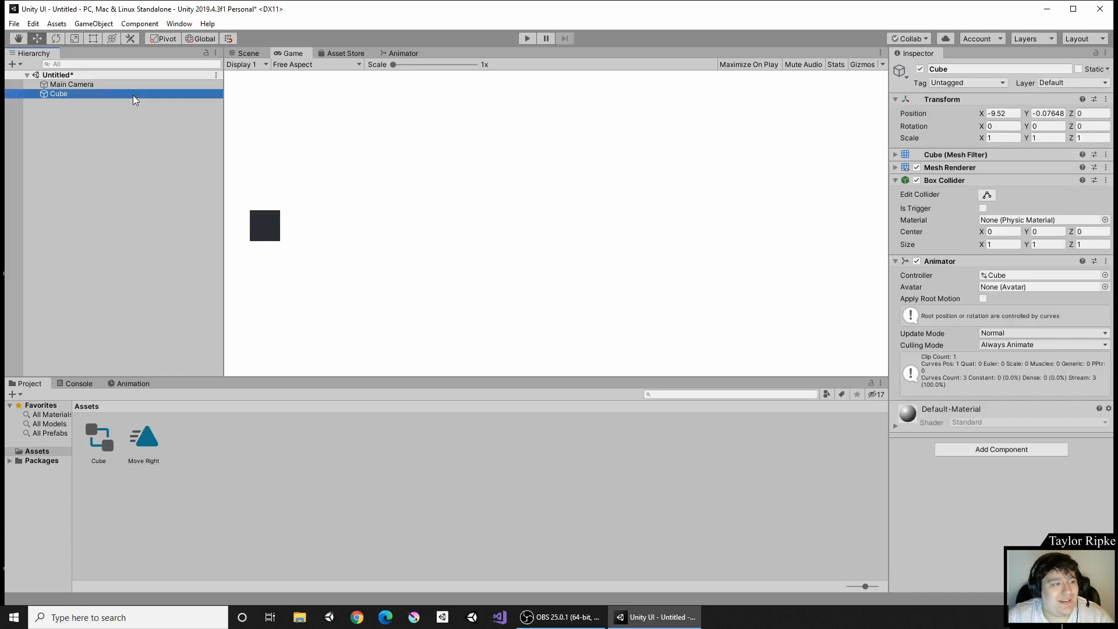
{"action": "left_click", "coordinate": [123, 383]}
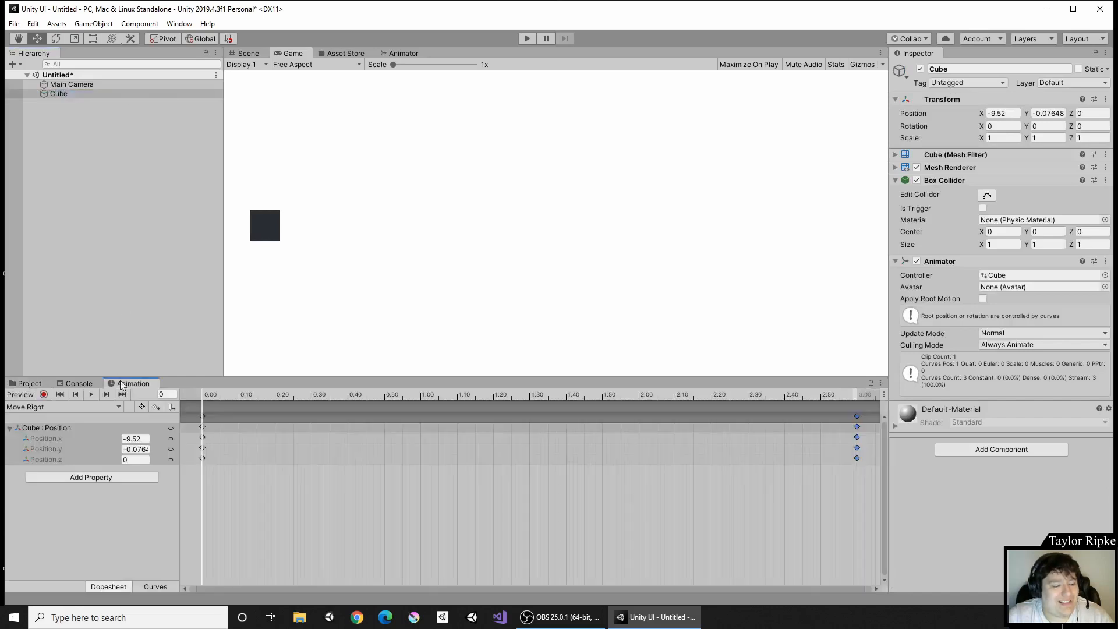
{"action": "left_click", "coordinate": [10, 429]}
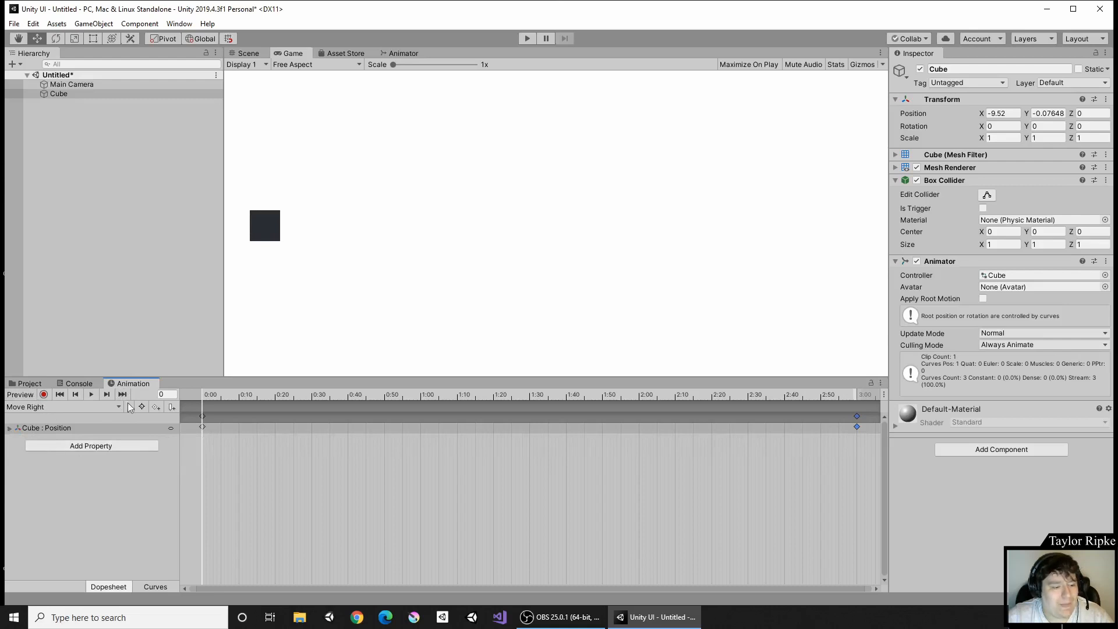
{"action": "left_click", "coordinate": [116, 447]}
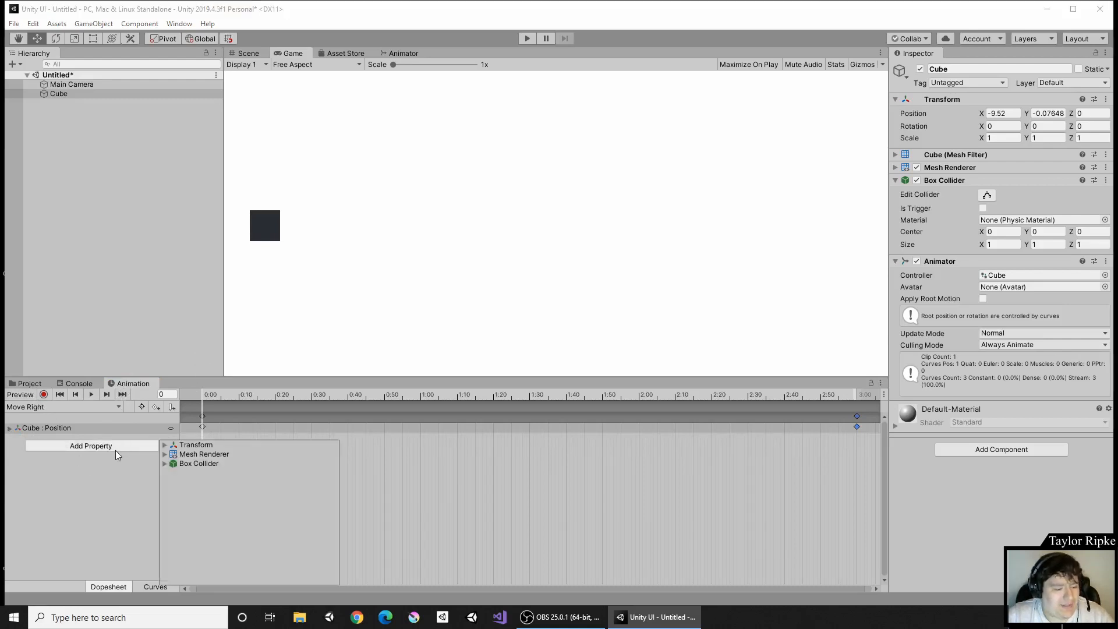
{"action": "left_click", "coordinate": [165, 445]}
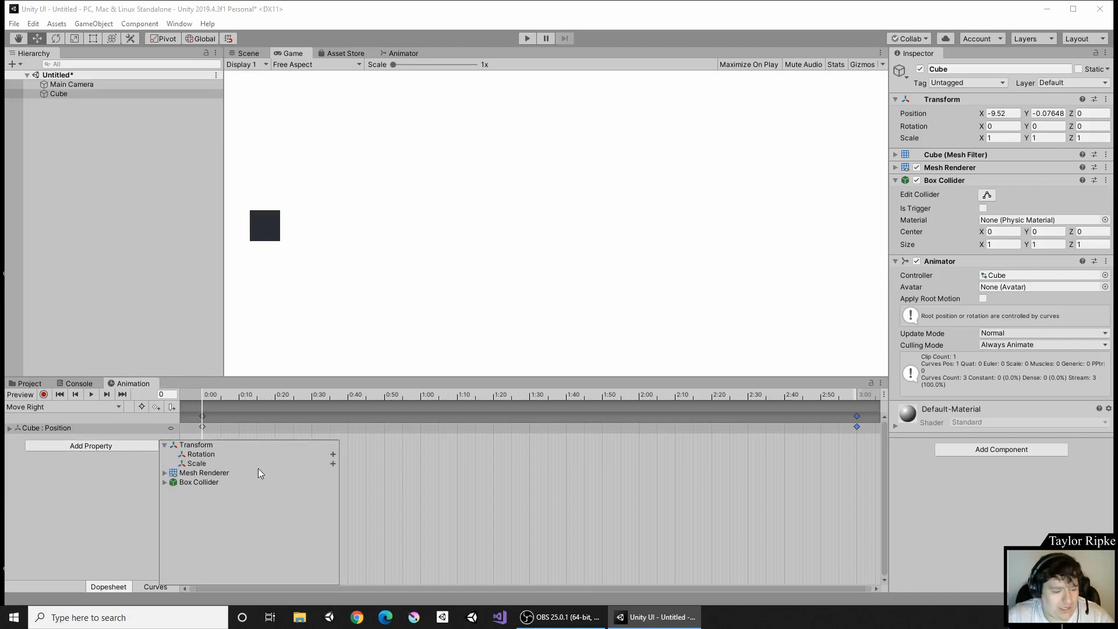
{"action": "left_click", "coordinate": [332, 464]}
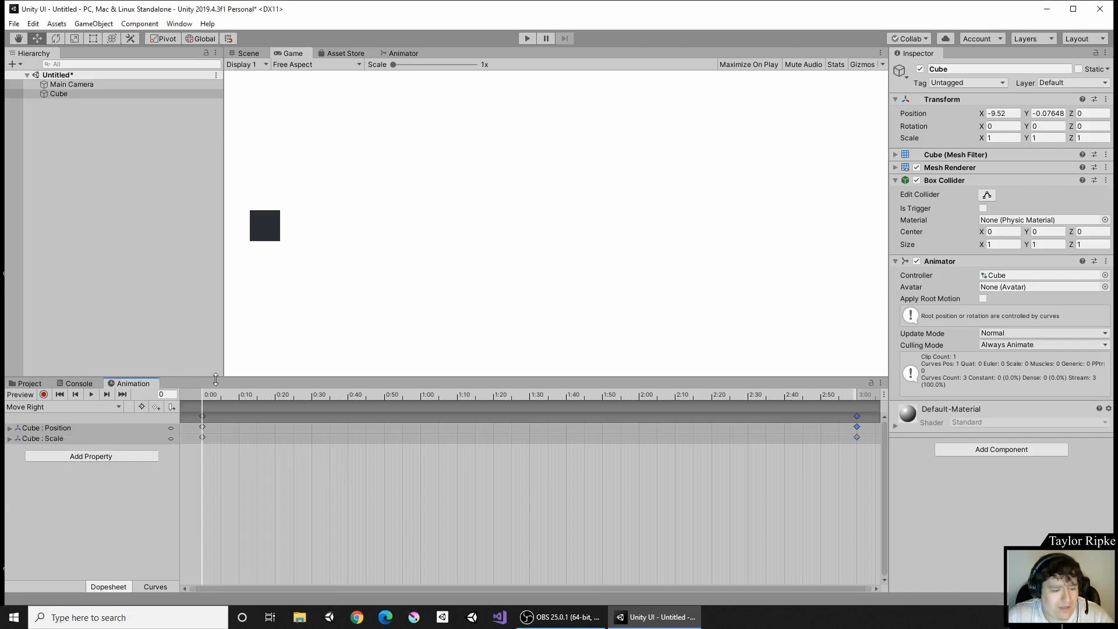
Step: Record a scale keyframe at frame 90 of the Move Right clip with the cube's X and Y scale set to 3
{"action": "left_click_drag", "start_coordinate": [215, 396], "coordinate": [623, 396]}
{"action": "left_click_drag", "start_coordinate": [722, 396], "coordinate": [529, 404]}
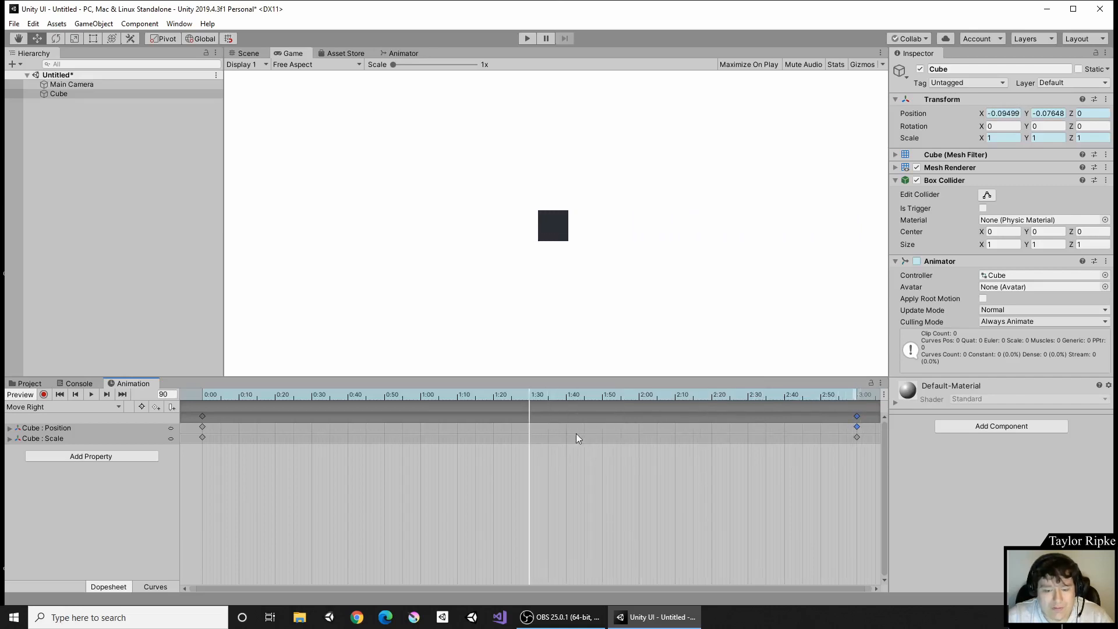
{"action": "left_click", "coordinate": [44, 395]}
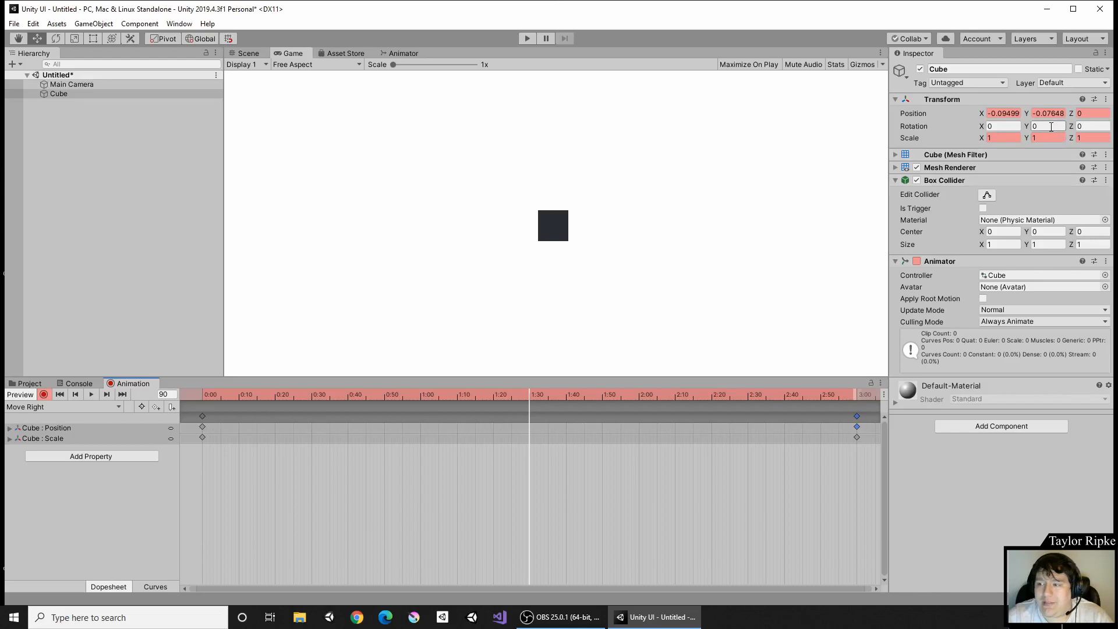
{"action": "left_click", "coordinate": [996, 138]}
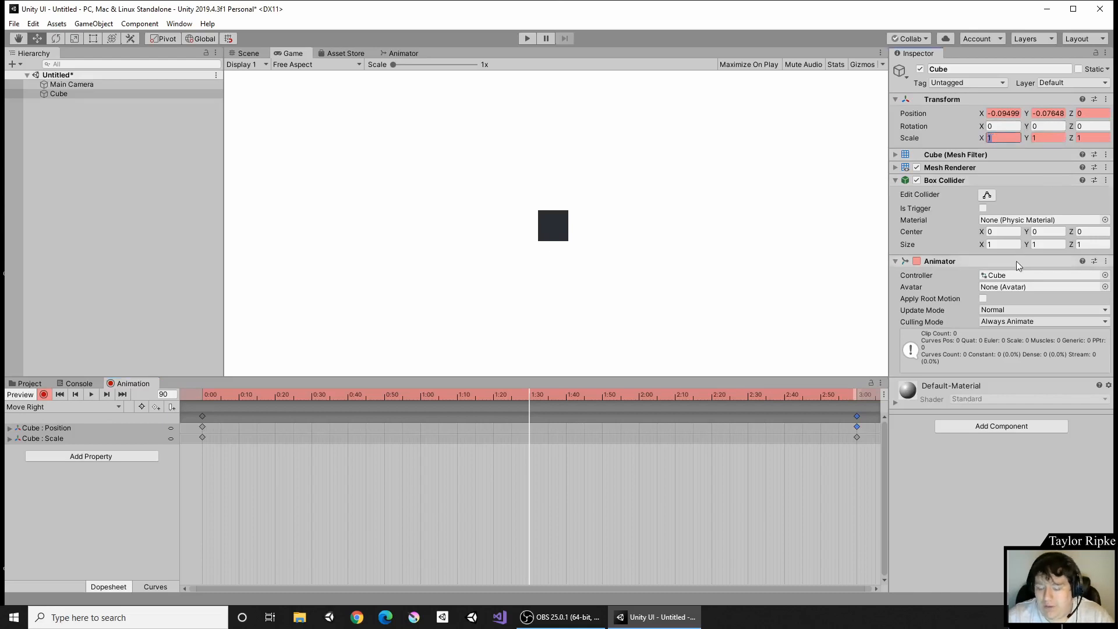
{"action": "type", "text": "3"}
{"action": "key", "text": "Tab"}
{"action": "type", "text": "3"}
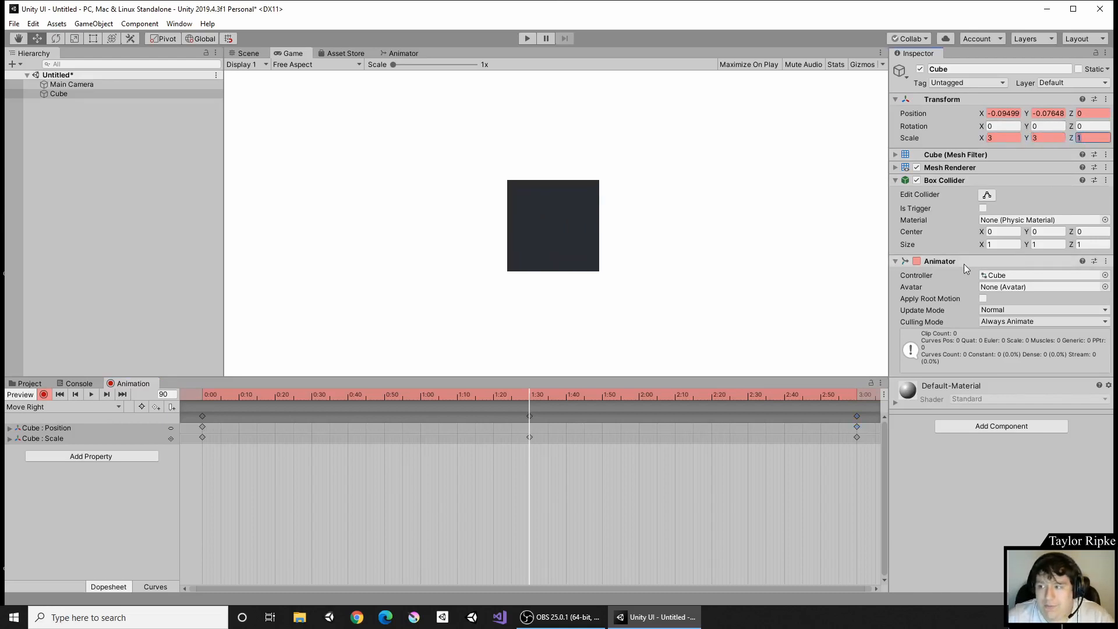
Step: Set the cube's Z scale to 3 at frame 90 and preview the Move Right clip from its start
{"action": "key", "text": "Tab"}
{"action": "type", "text": "3"}
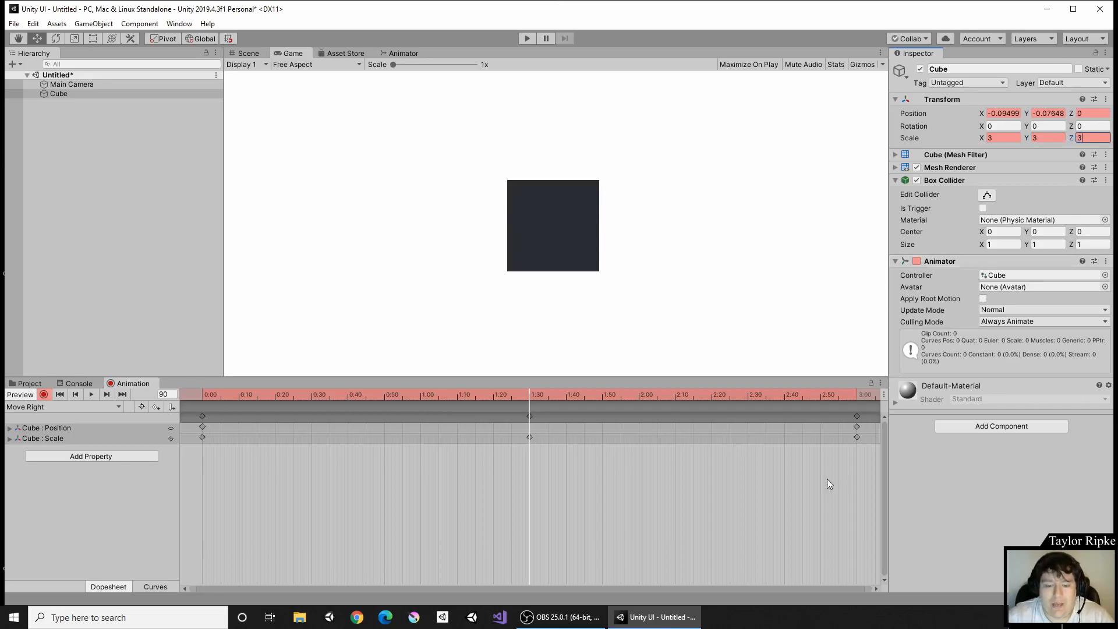
{"action": "left_click_drag", "start_coordinate": [582, 394], "coordinate": [49, 394]}
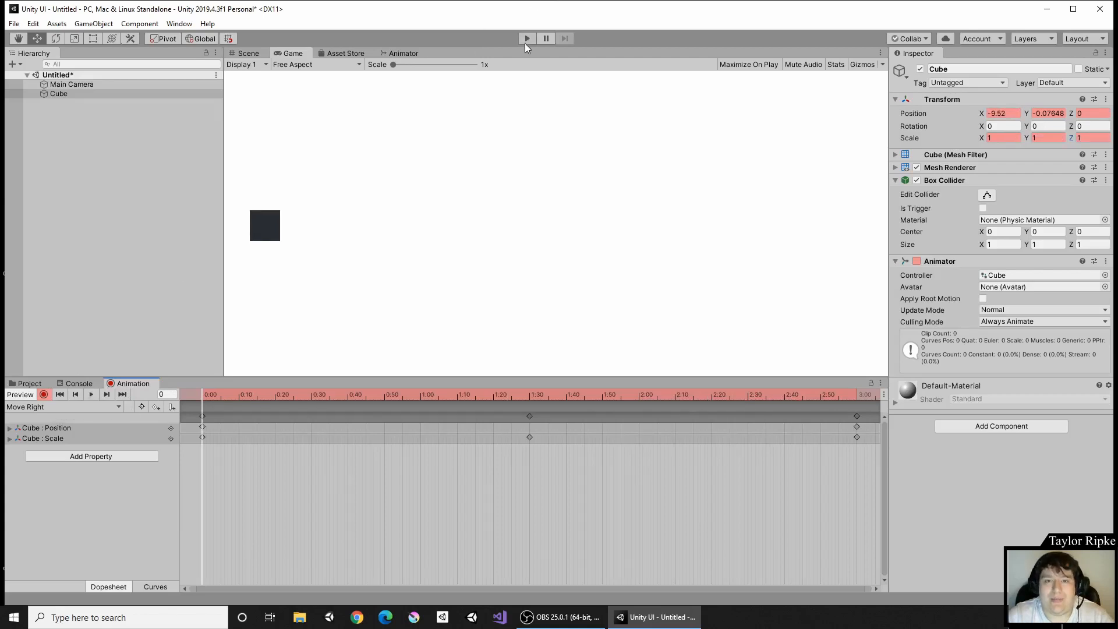
{"action": "left_click", "coordinate": [92, 394]}
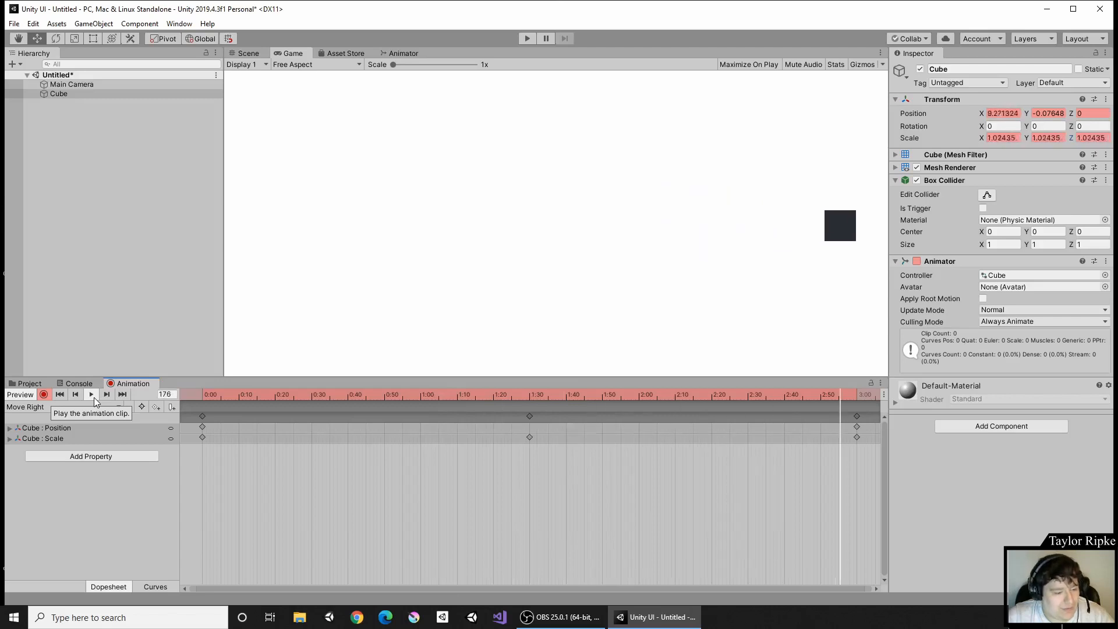
{"action": "left_click_drag", "start_coordinate": [255, 395], "coordinate": [203, 393]}
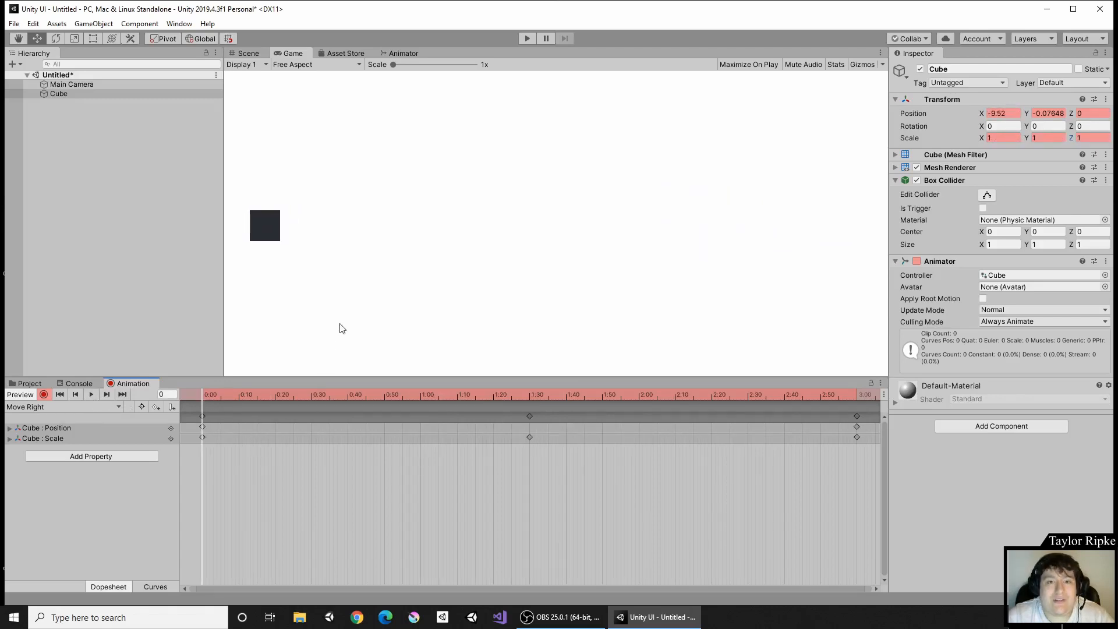
Step: Add the Transform Rotation property to the cube's Move Right clip
{"action": "left_click", "coordinate": [67, 452]}
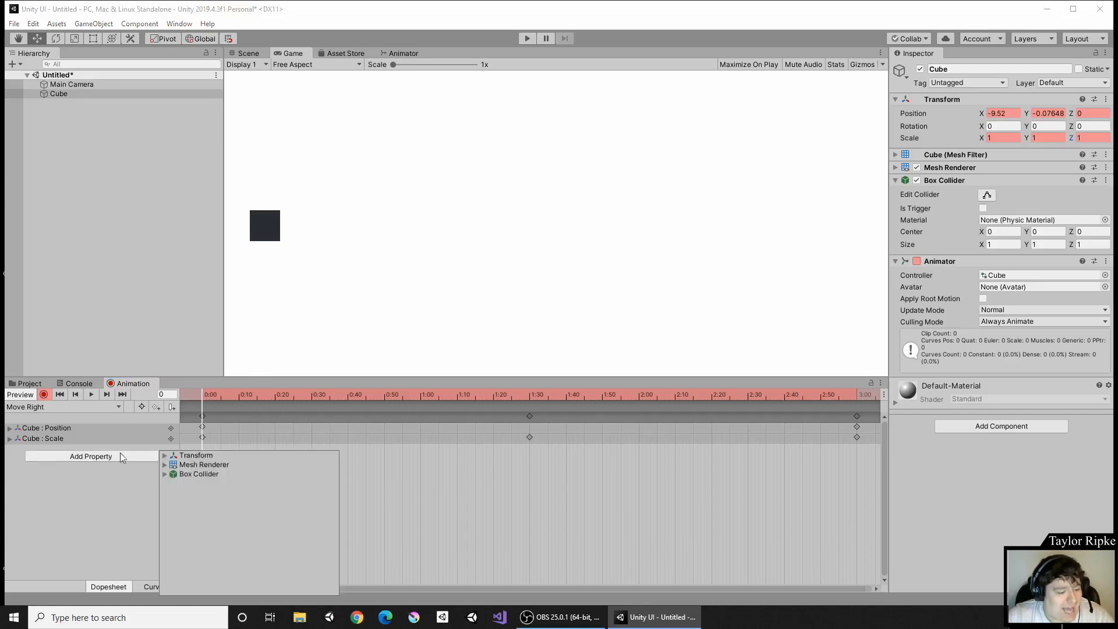
{"action": "left_click", "coordinate": [165, 456]}
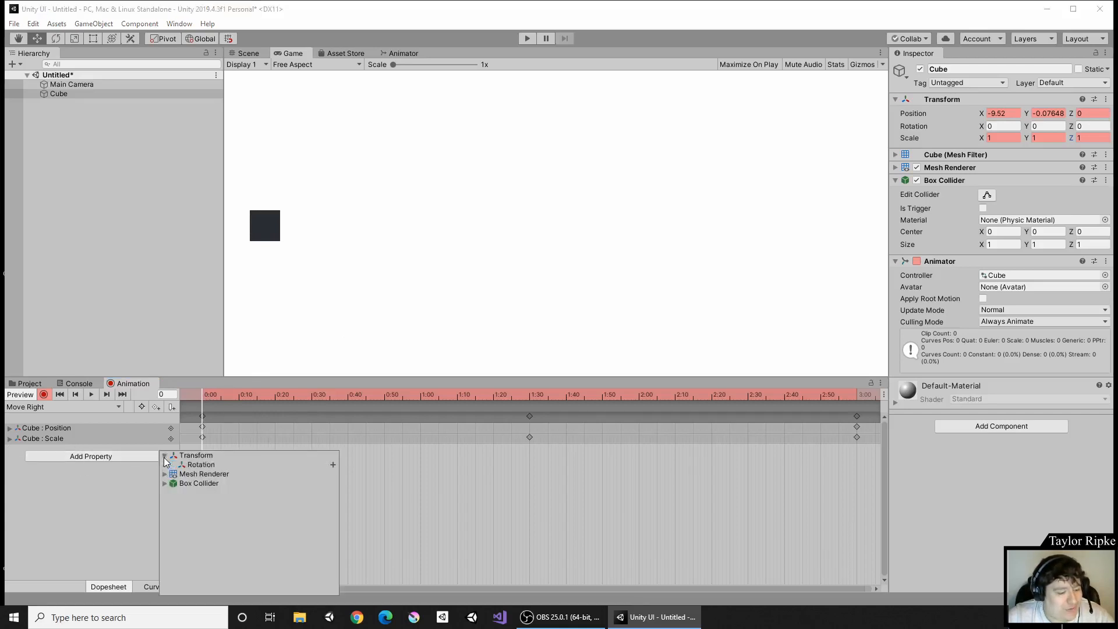
{"action": "left_click", "coordinate": [333, 465]}
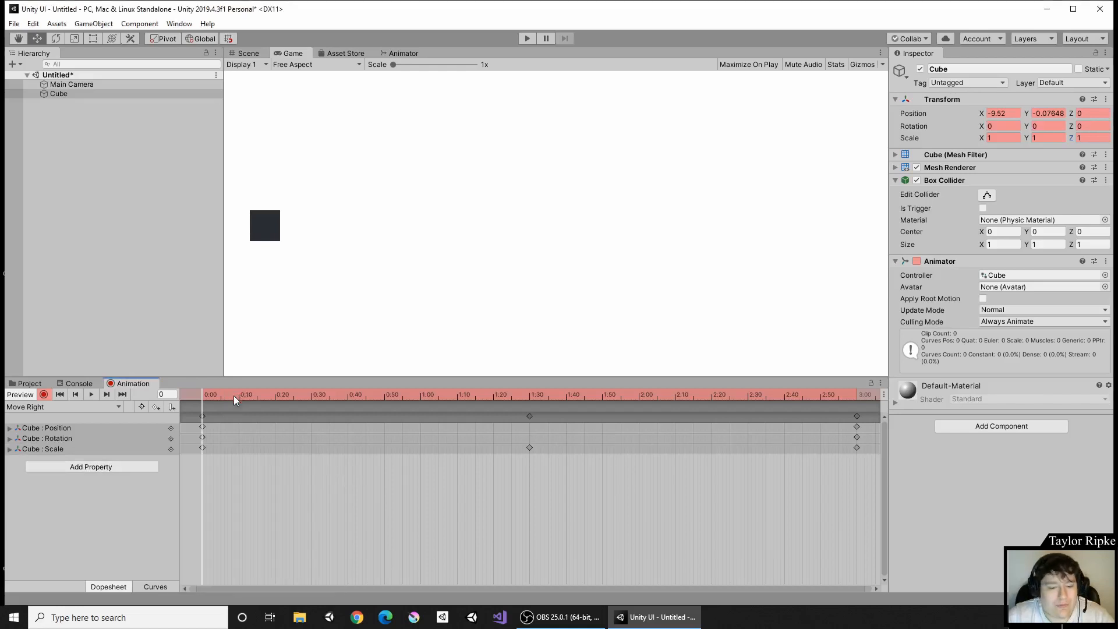
Step: Record a rotation keyframe at frame 90 with the cube's Z rotation set to 45, keeping X and Y at 0
{"action": "left_click_drag", "start_coordinate": [233, 396], "coordinate": [529, 406]}
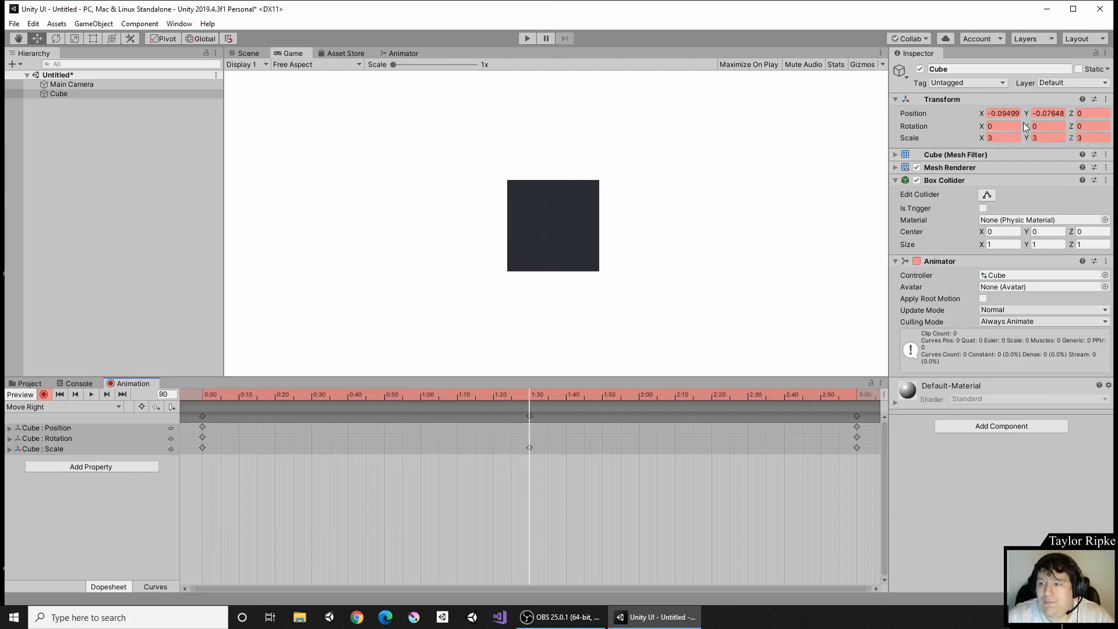
{"action": "left_click", "coordinate": [997, 127]}
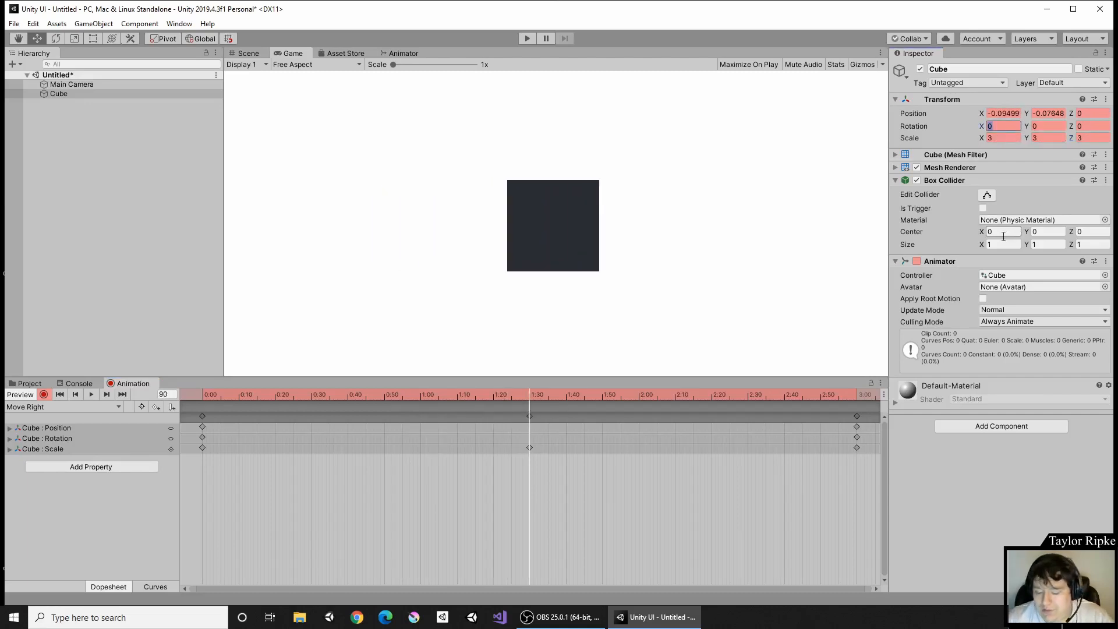
{"action": "type", "text": "90"}
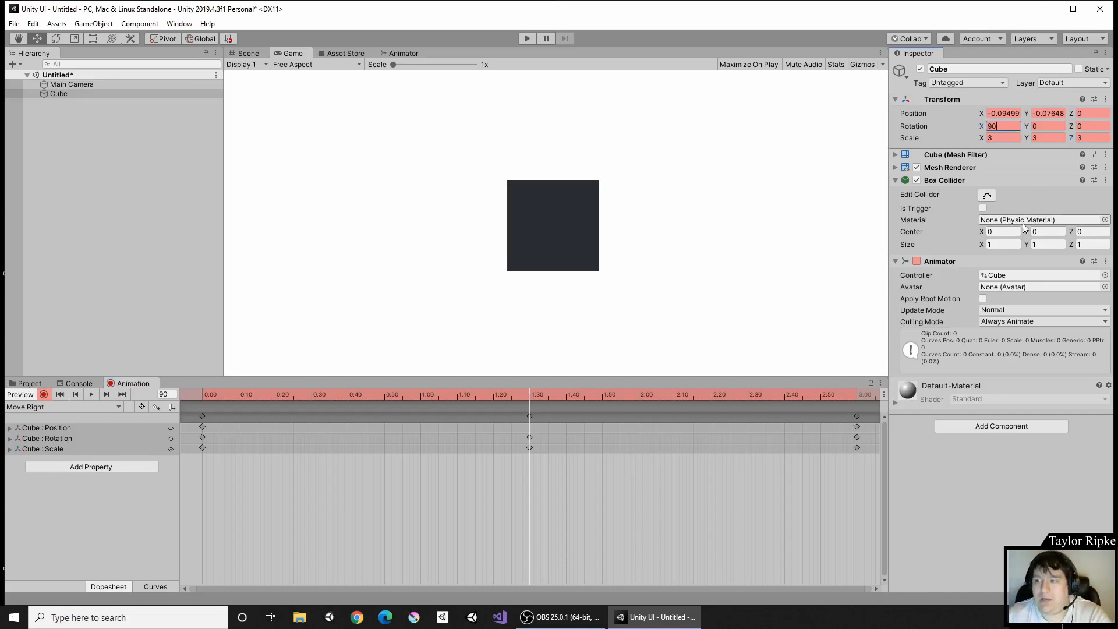
{"action": "key", "text": "Tab"}
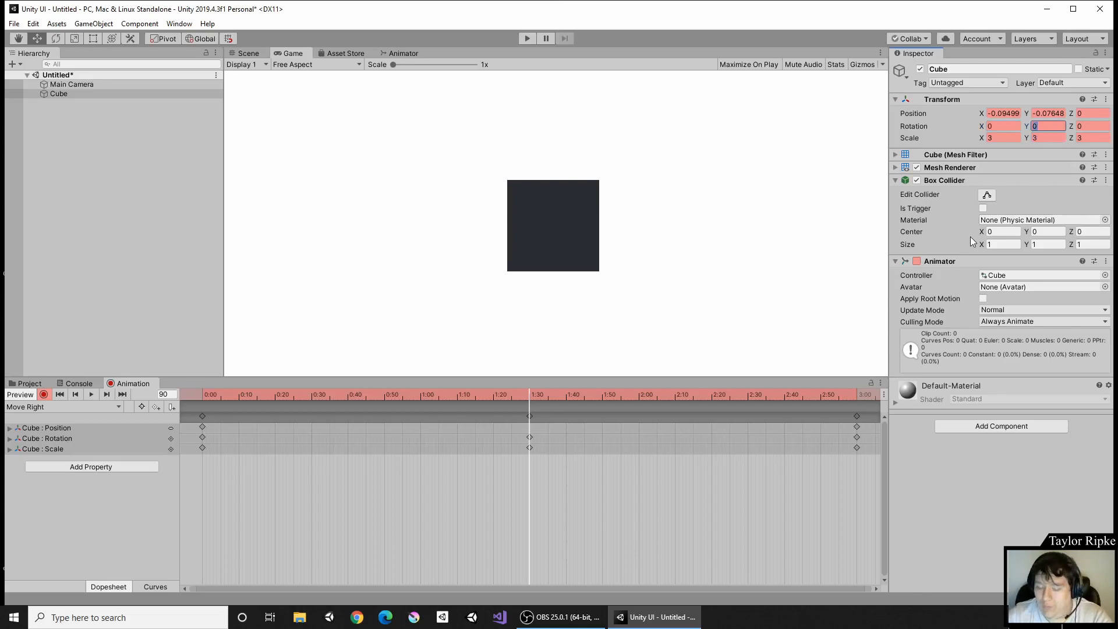
{"action": "key", "text": "BackSpace"}
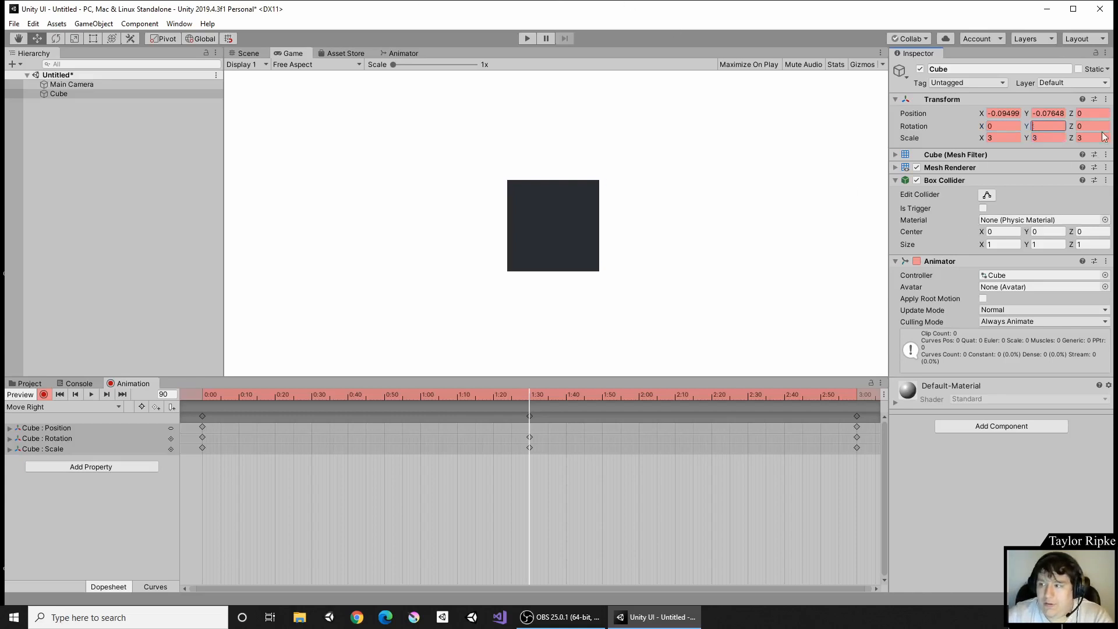
{"action": "key", "text": "Tab"}
{"action": "type", "text": "90"}
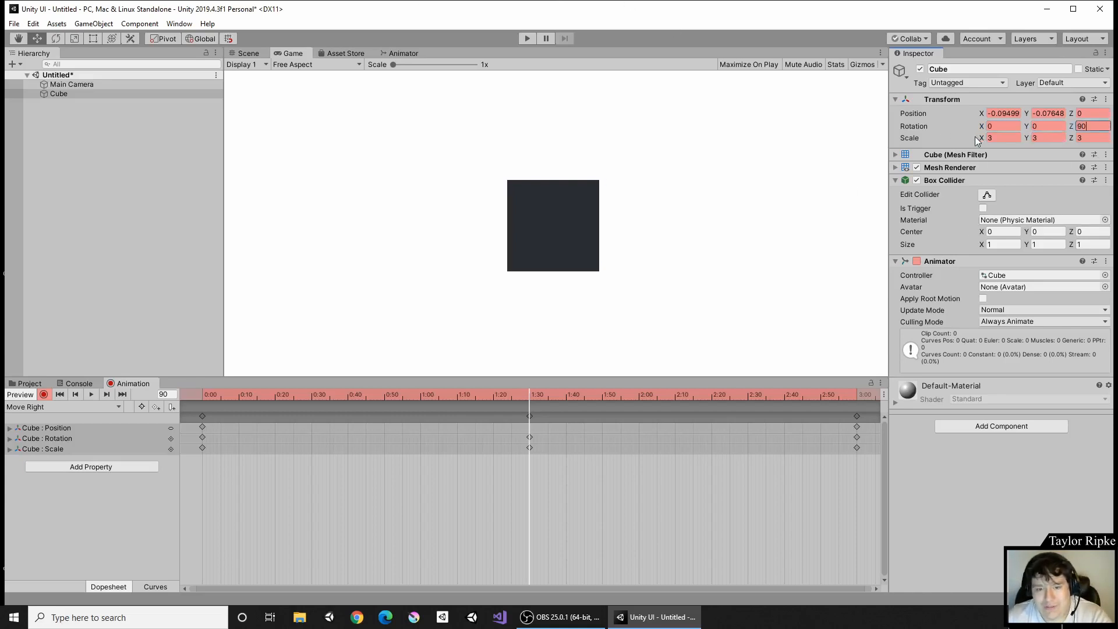
{"action": "key", "text": "BackSpace"}
{"action": "key", "text": "BackSpace"}
{"action": "type", "text": "45"}
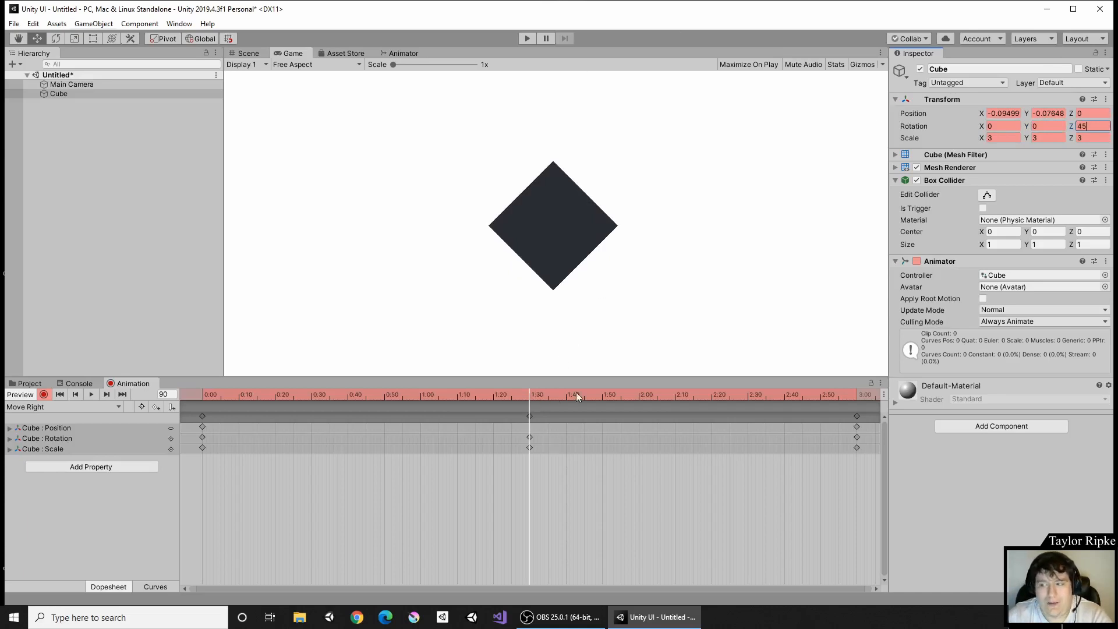
Step: Set the cube's Z rotation to 90 at frame 180 and preview the Move Right clip's playback
{"action": "left_click_drag", "start_coordinate": [783, 395], "coordinate": [856, 401]}
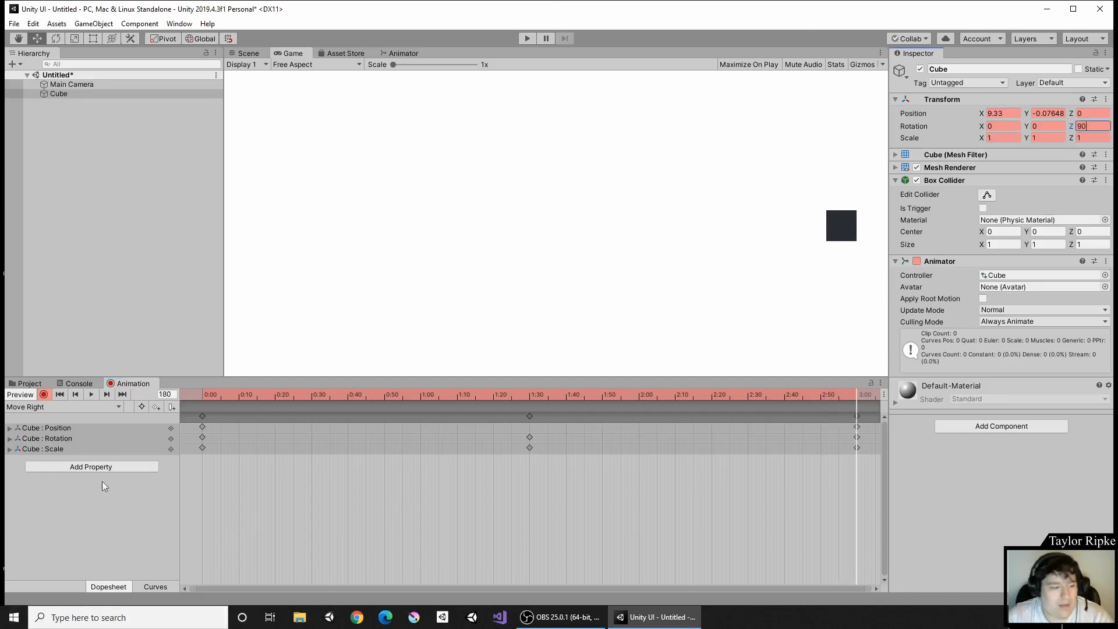
{"action": "left_click", "coordinate": [96, 395]}
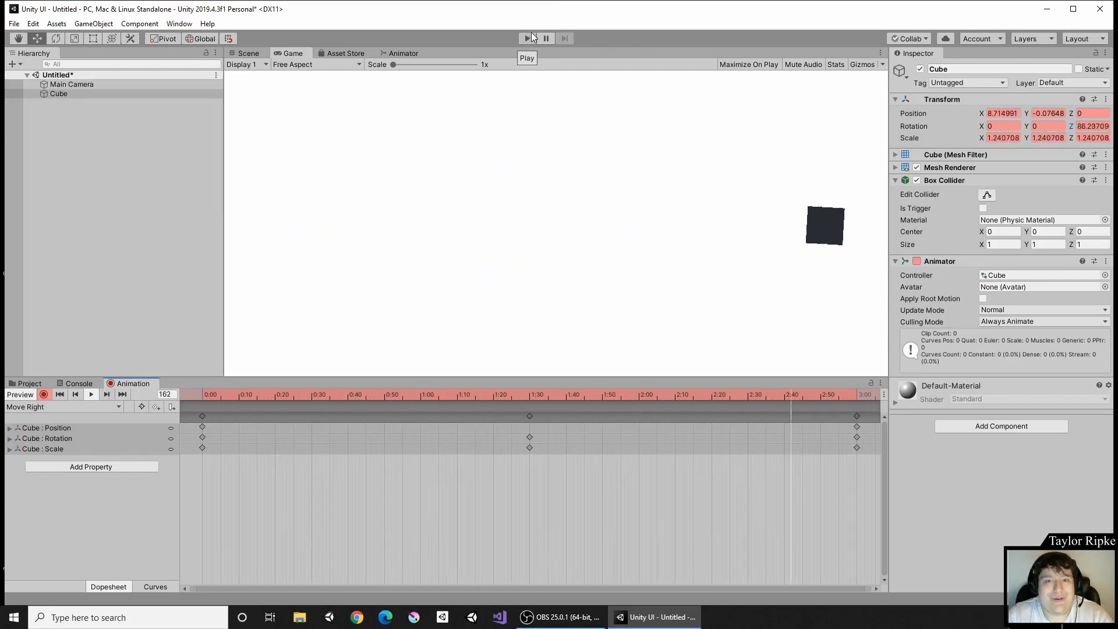
{"action": "left_click", "coordinate": [91, 395]}
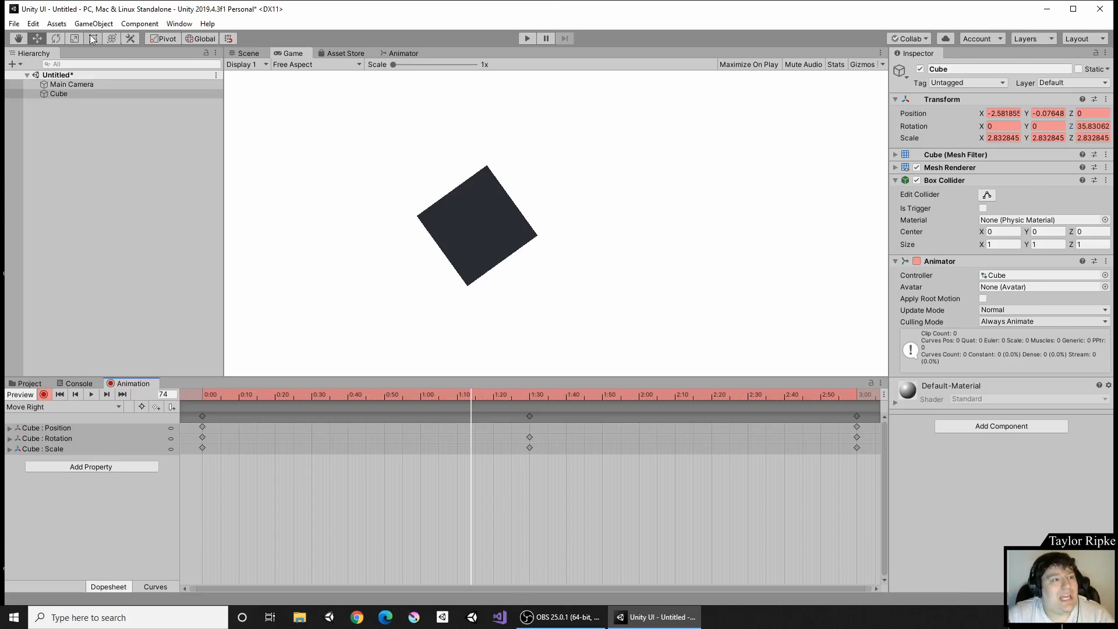
Step: Create a 3D Sphere object in the scene and make it a child of the Cube
{"action": "left_click", "coordinate": [96, 111]}
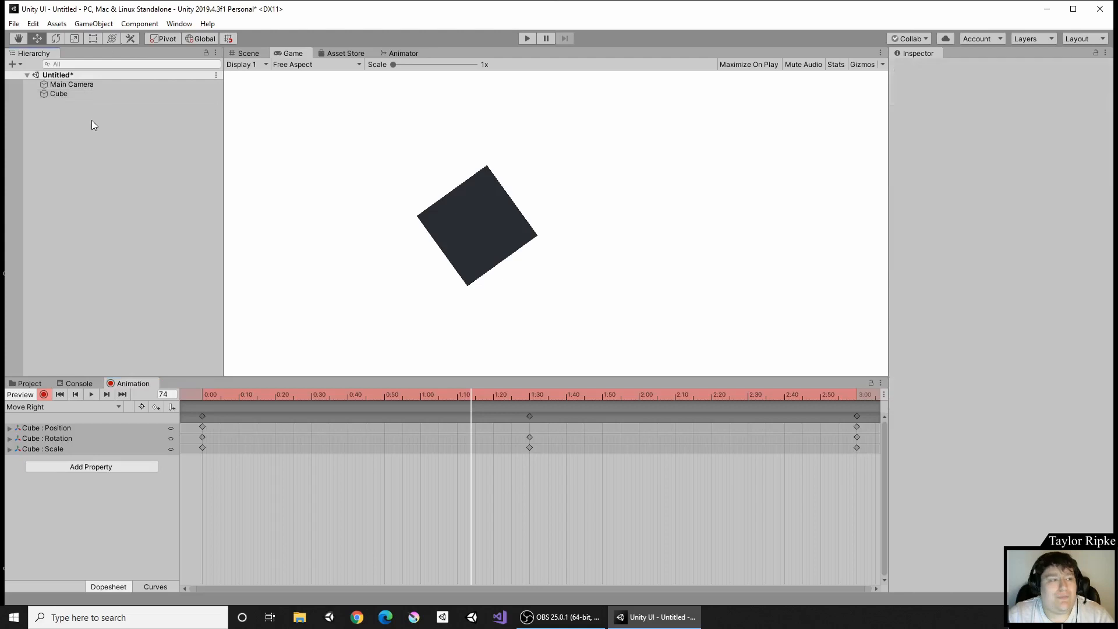
{"action": "left_click", "coordinate": [94, 24]}
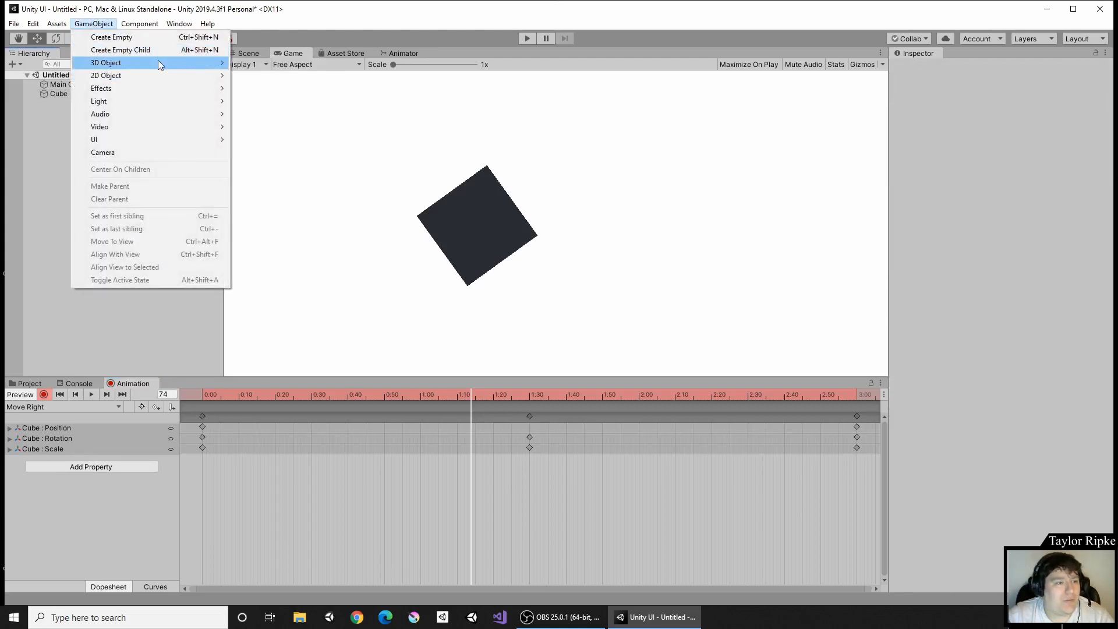
{"action": "mouse_move", "coordinate": [158, 62]}
{"action": "left_click", "coordinate": [265, 75]}
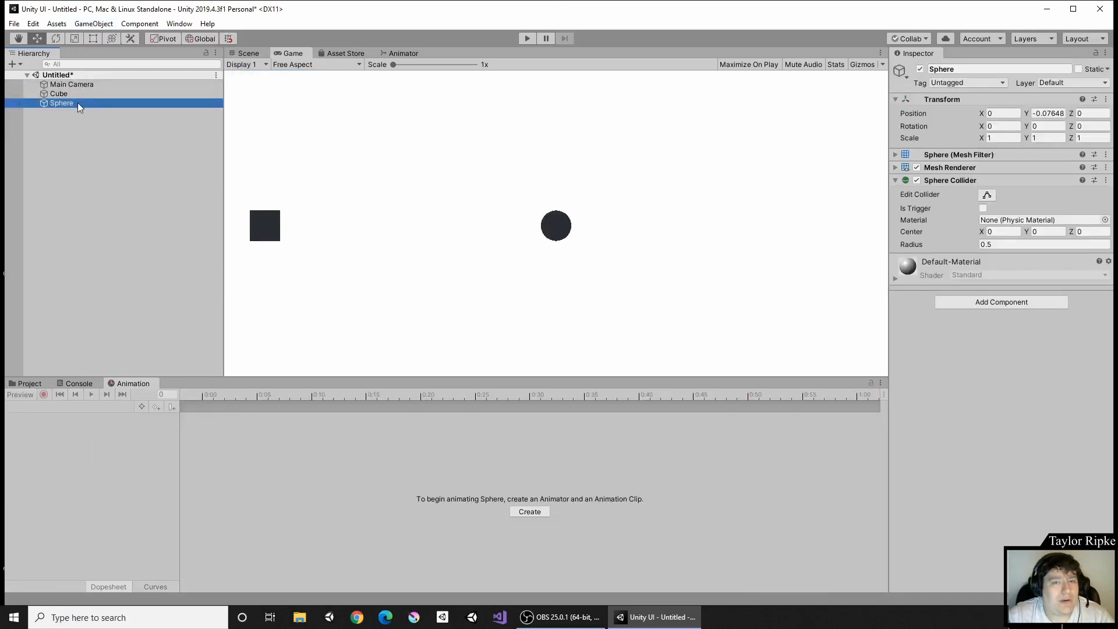
{"action": "left_click_drag", "start_coordinate": [66, 103], "coordinate": [68, 99]}
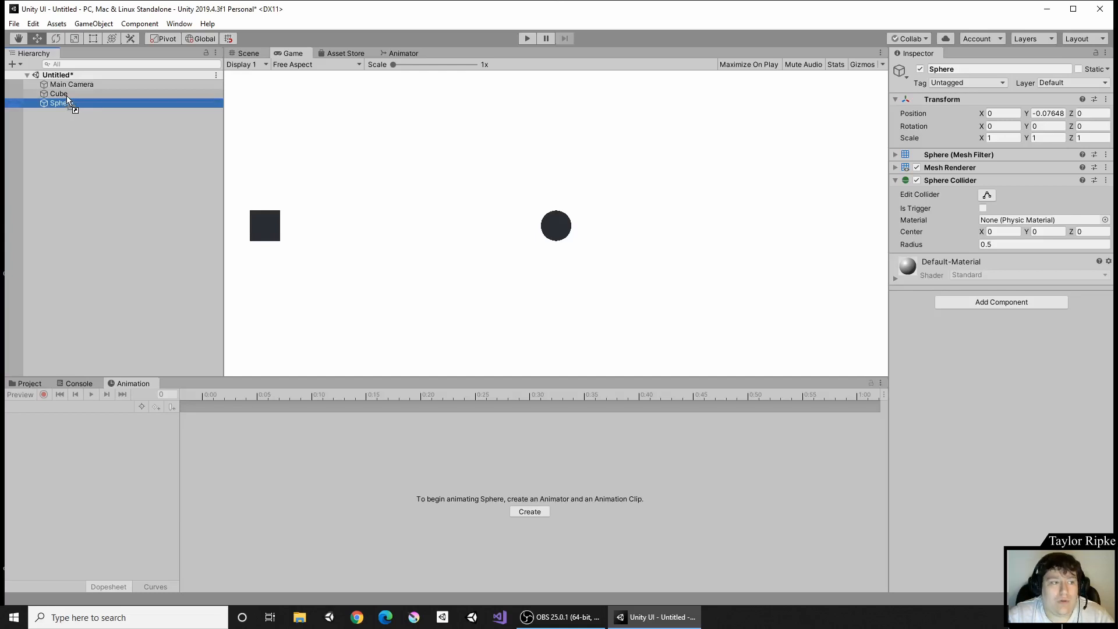
{"action": "left_click_drag", "start_coordinate": [66, 96], "coordinate": [67, 96]}
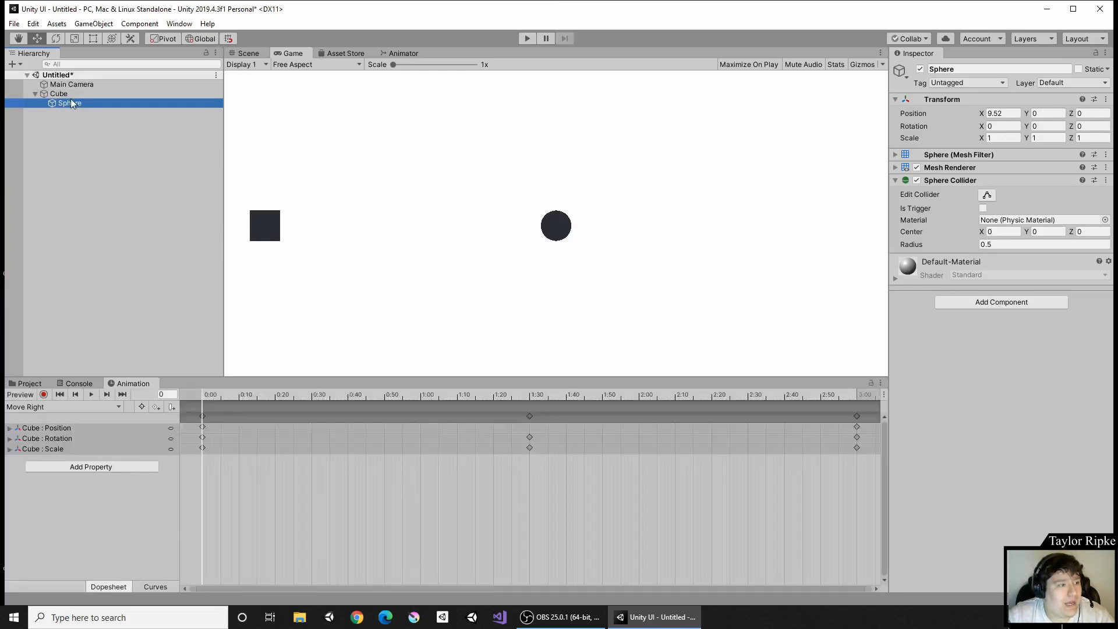
Step: Add the child Sphere's Transform Scale property to the Cube's Move Right clip
{"action": "left_click", "coordinate": [68, 94]}
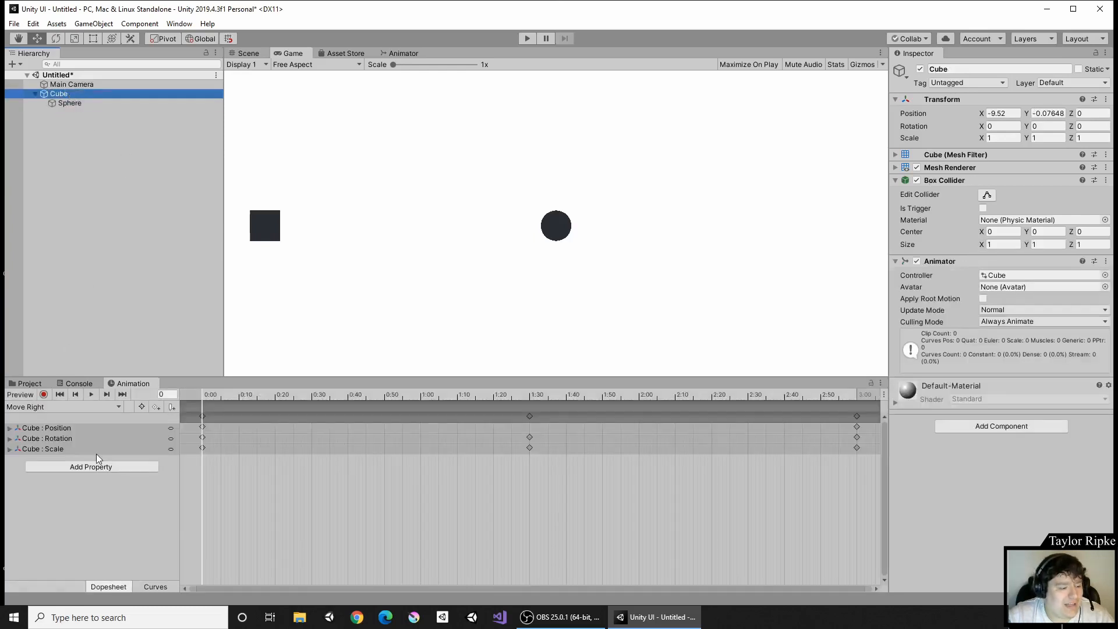
{"action": "left_click", "coordinate": [86, 467]}
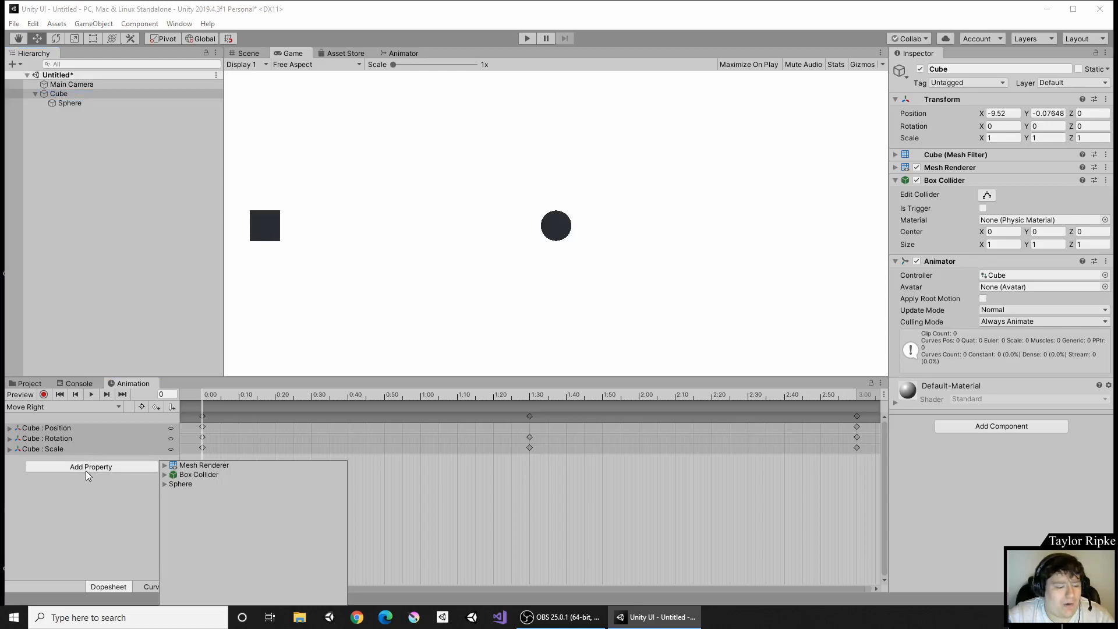
{"action": "left_click", "coordinate": [176, 484]}
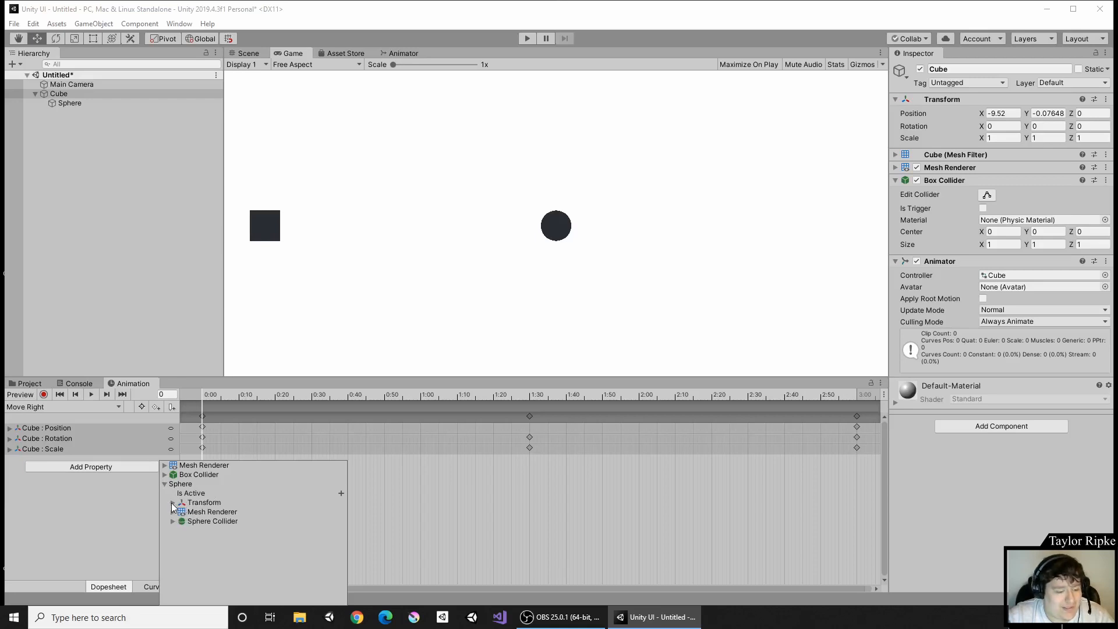
{"action": "left_click", "coordinate": [172, 503]}
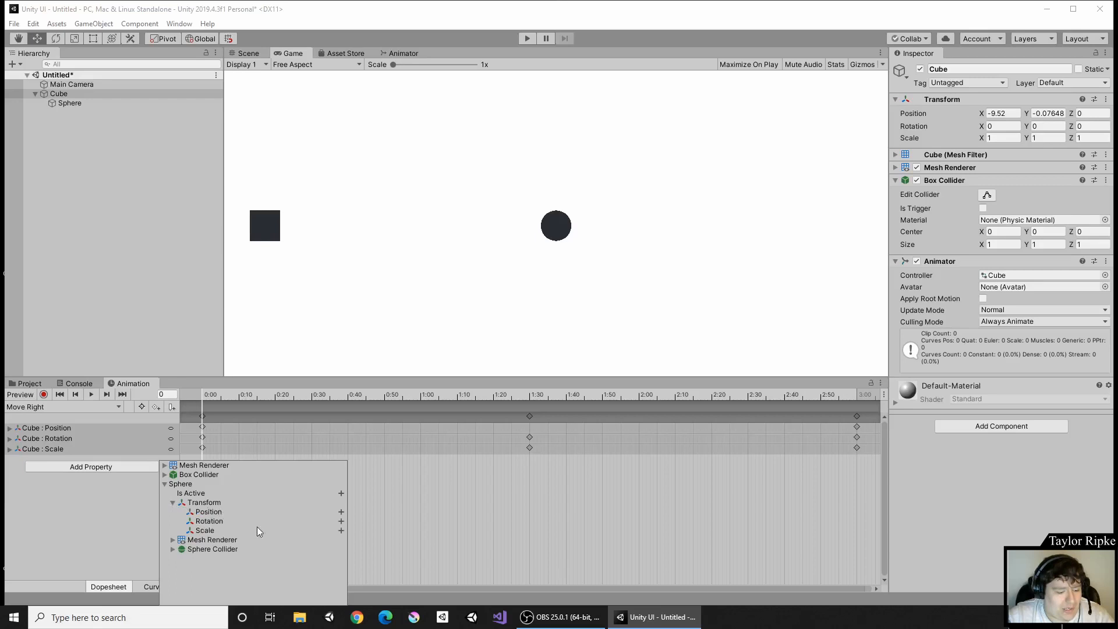
{"action": "left_click", "coordinate": [340, 531]}
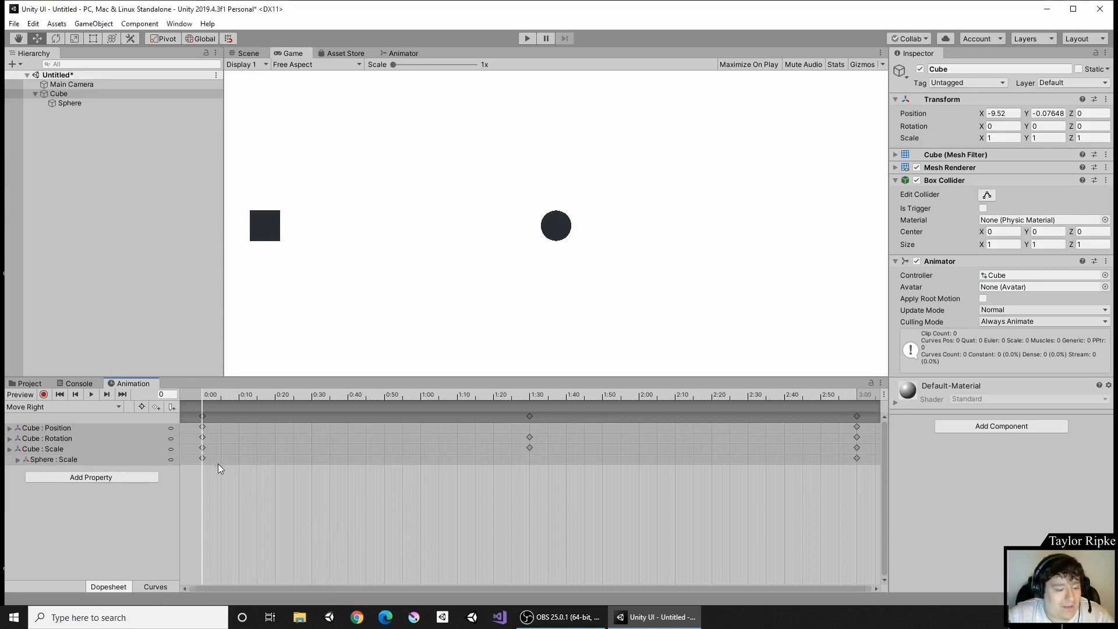
Step: Using the Scene view, record a sphere position keyframe at frame 180 by moving the sphere closer to the cube, to about X 3.49
{"action": "left_click_drag", "start_coordinate": [274, 394], "coordinate": [187, 386]}
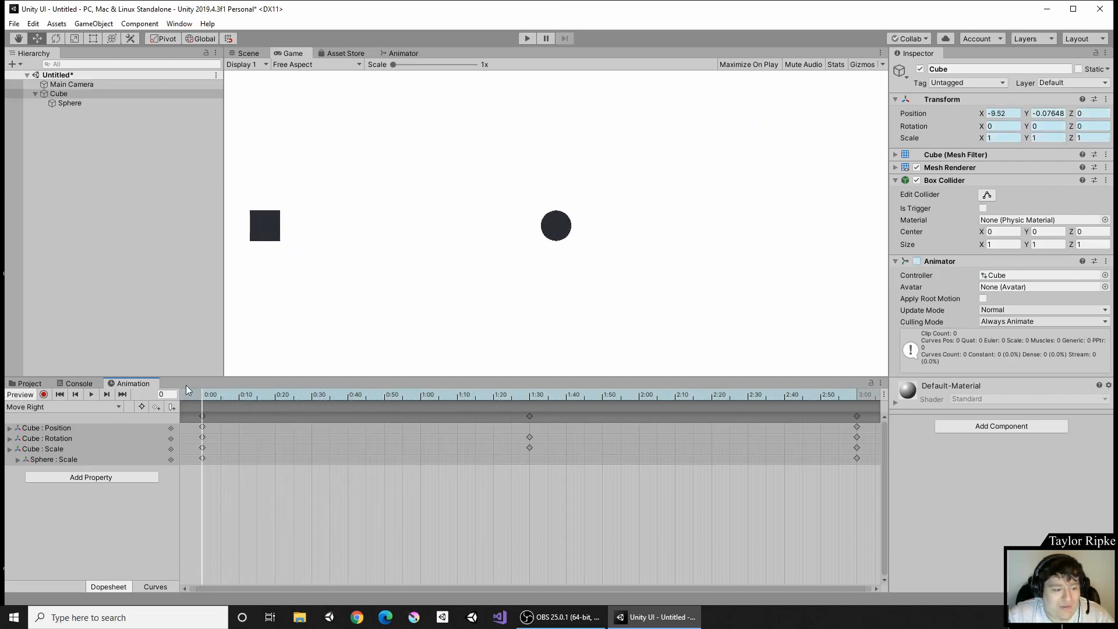
{"action": "left_click", "coordinate": [260, 52]}
{"action": "scroll", "coordinate": [481, 253], "scroll_direction": "down", "scroll_amount": 5}
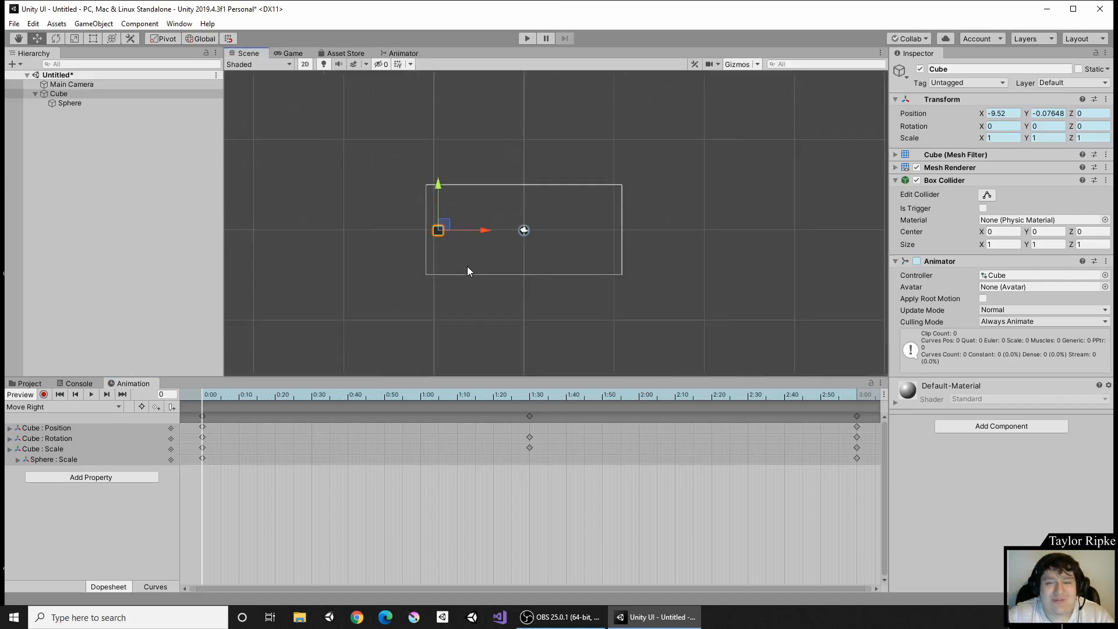
{"action": "scroll", "coordinate": [460, 264], "scroll_direction": "up", "scroll_amount": 1}
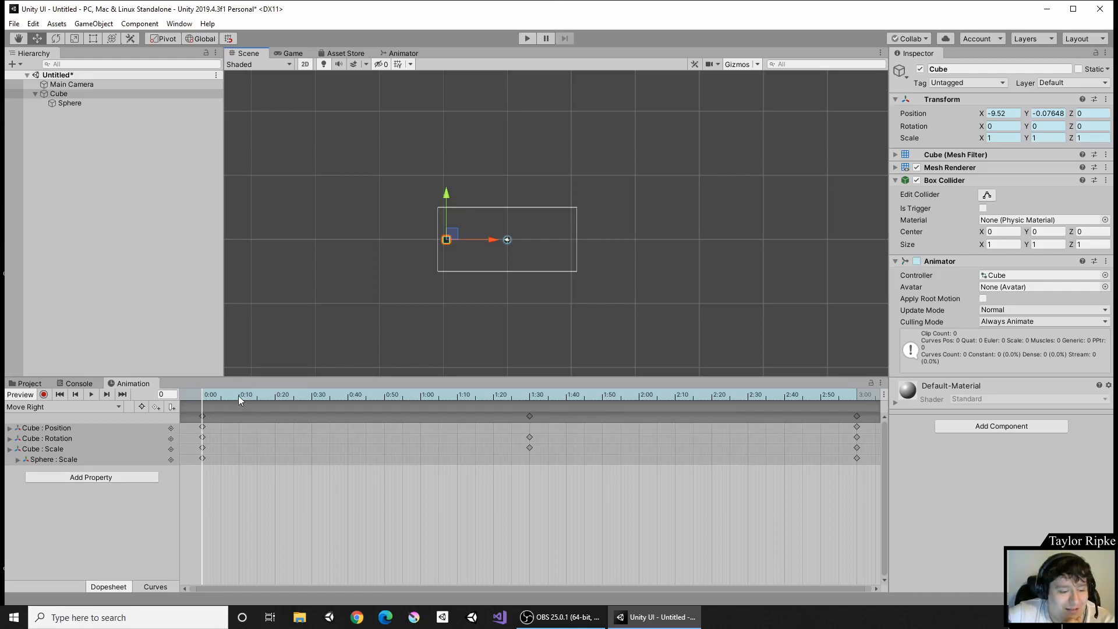
{"action": "left_click_drag", "start_coordinate": [238, 396], "coordinate": [858, 397]}
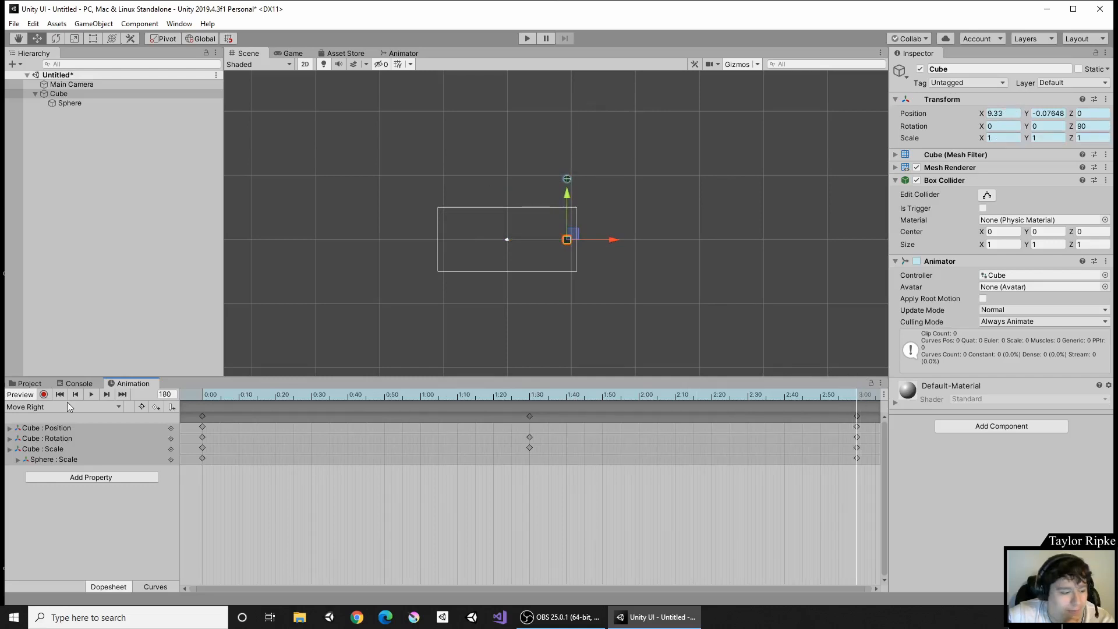
{"action": "left_click", "coordinate": [43, 395]}
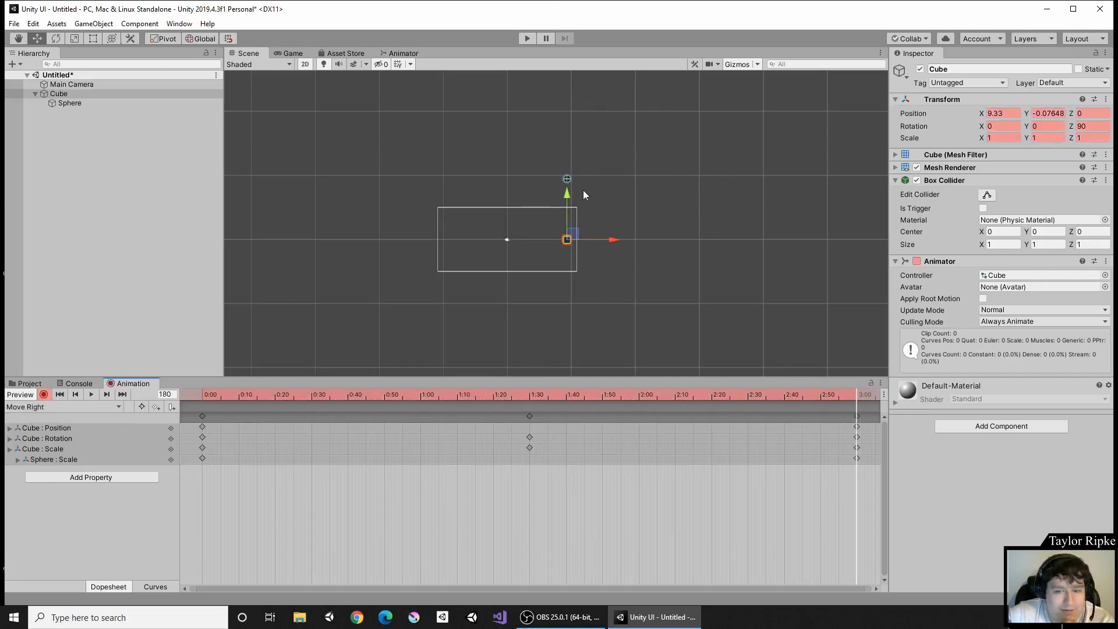
{"action": "left_click", "coordinate": [81, 112]}
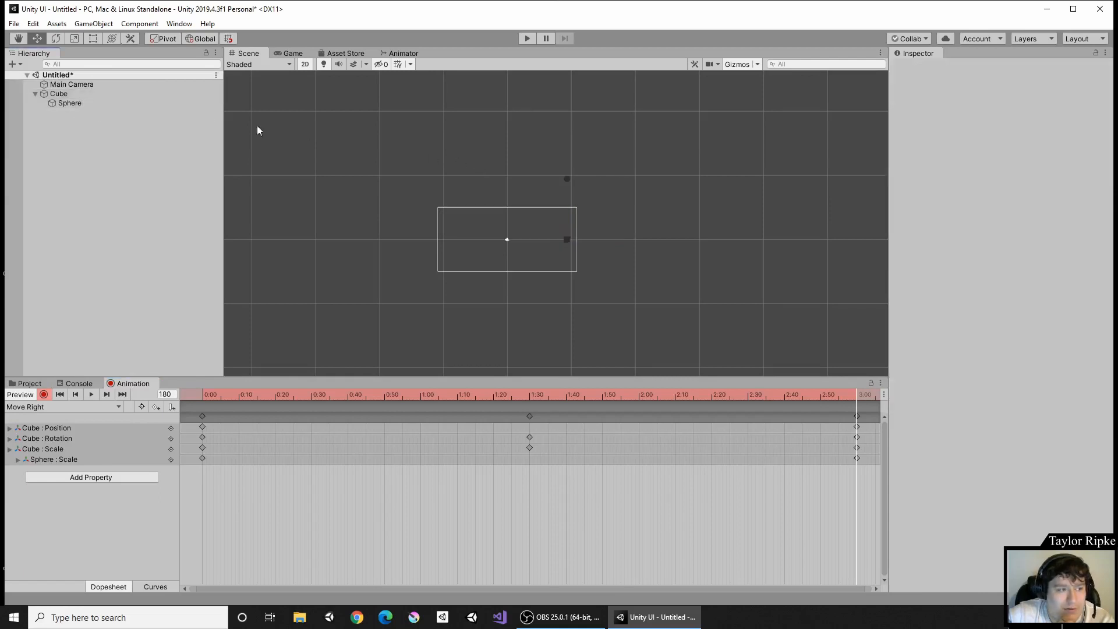
{"action": "left_click", "coordinate": [125, 103]}
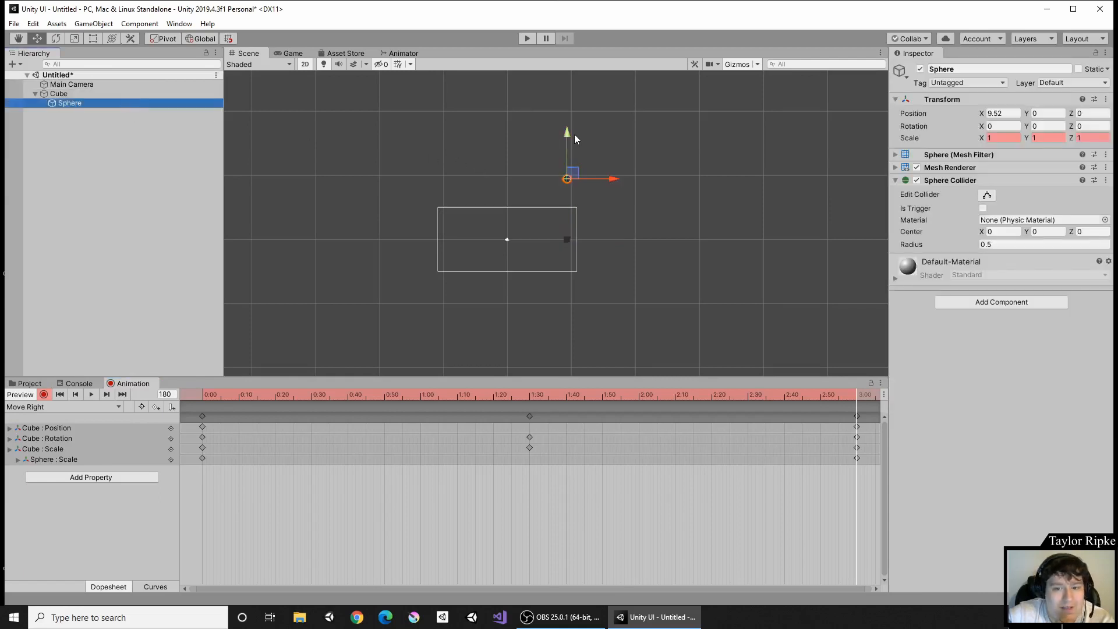
{"action": "left_click_drag", "start_coordinate": [568, 131], "coordinate": [568, 170]}
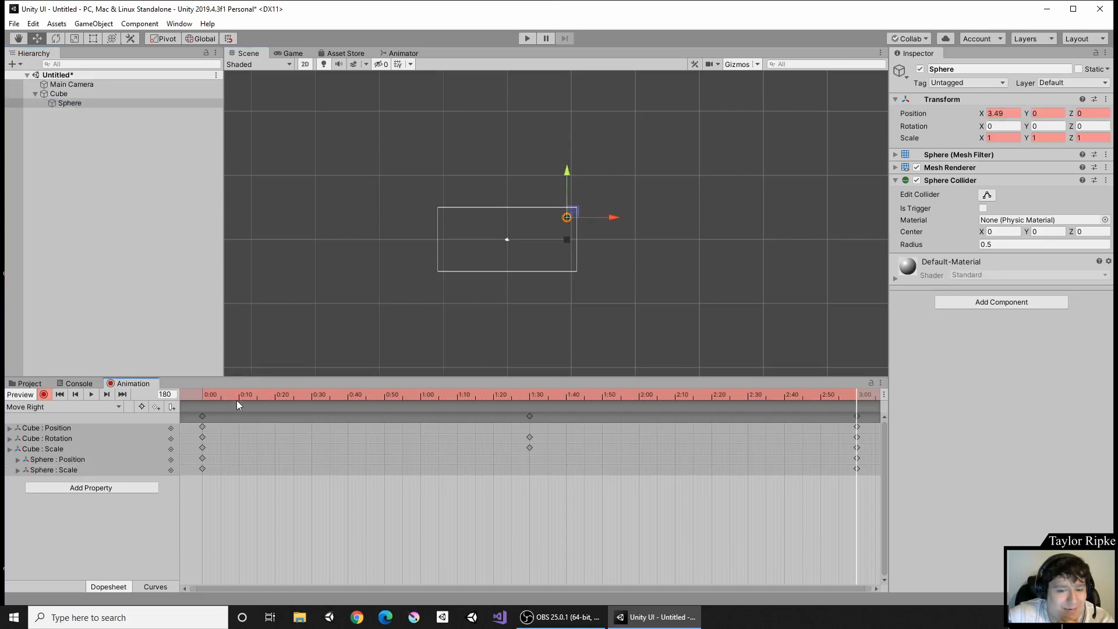
Step: Scrub through the Move Right clip and test-run the scene to check how the sphere moves with the cube
{"action": "left_click_drag", "start_coordinate": [238, 397], "coordinate": [862, 386]}
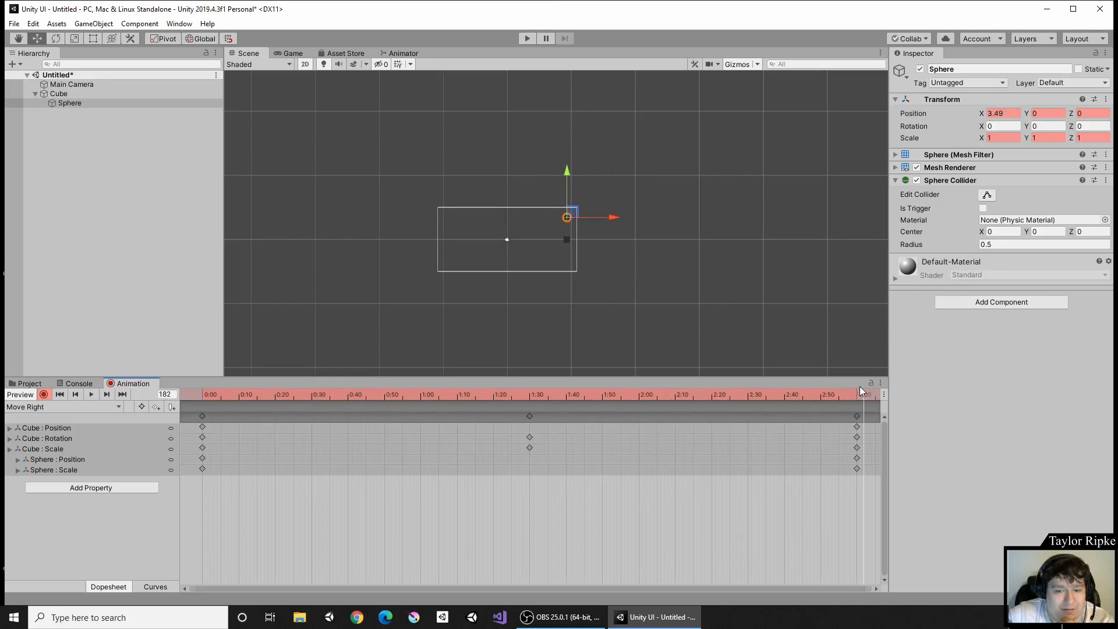
{"action": "left_click", "coordinate": [519, 40]}
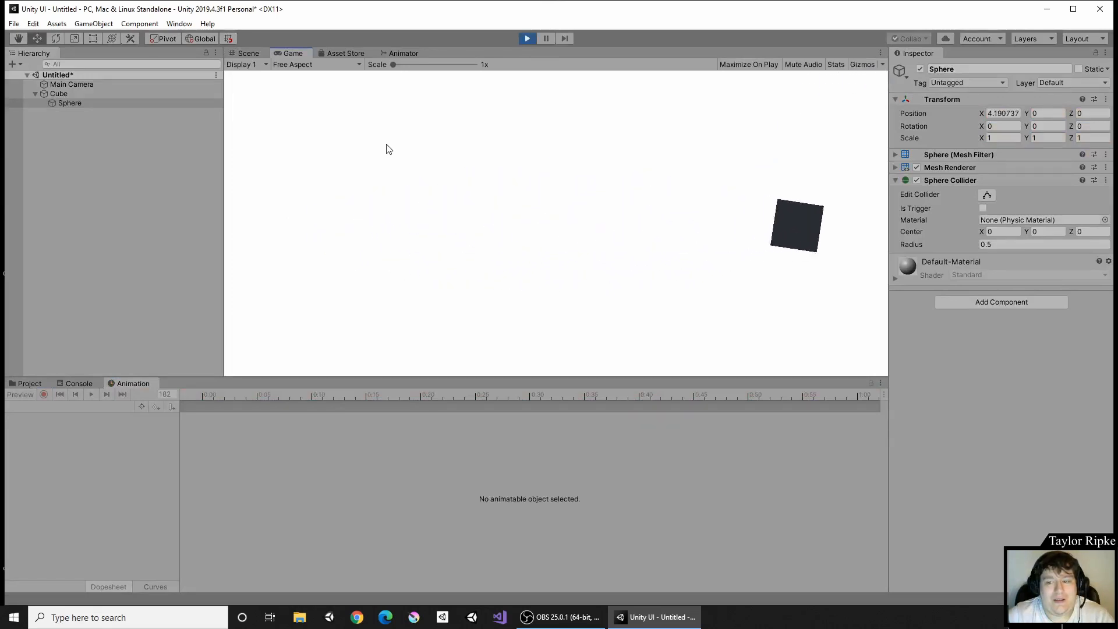
{"action": "left_click", "coordinate": [526, 41]}
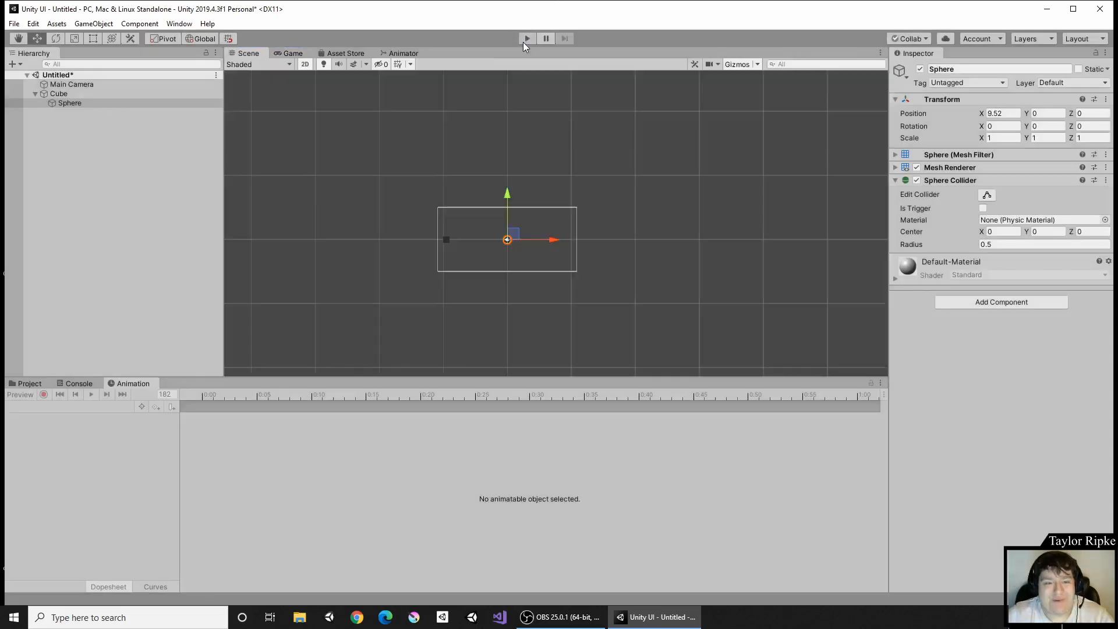